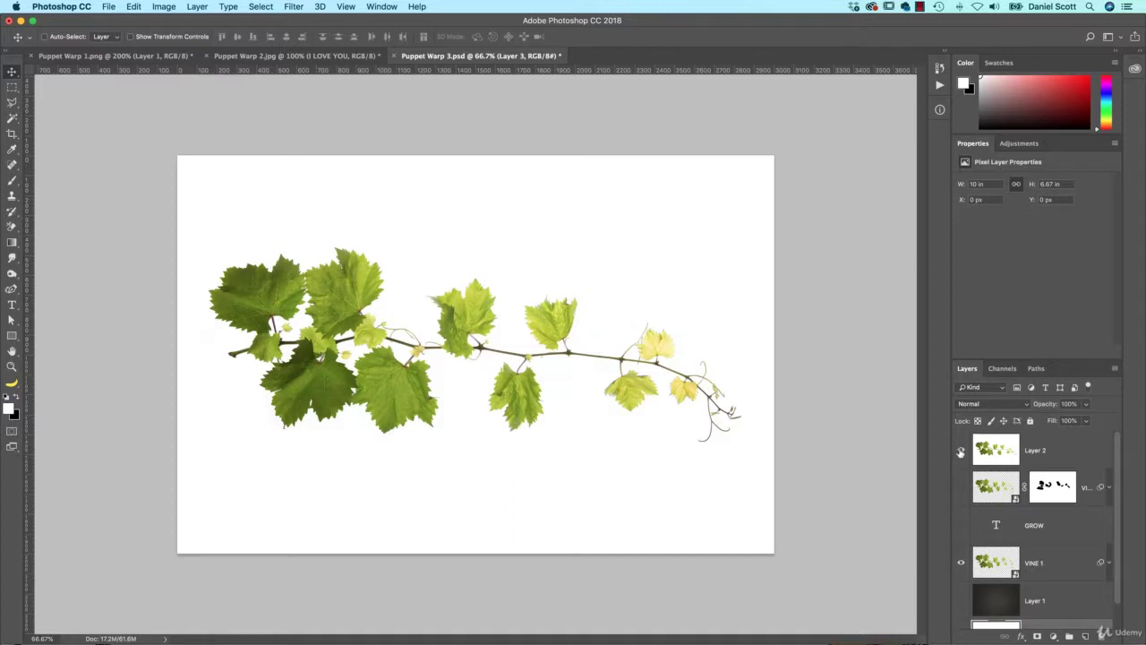
Preview the finished vine composition by hiding Layer 2 and showing the dark Layer 1, the GROW text and the masked vine layer.
left_click(960, 453)
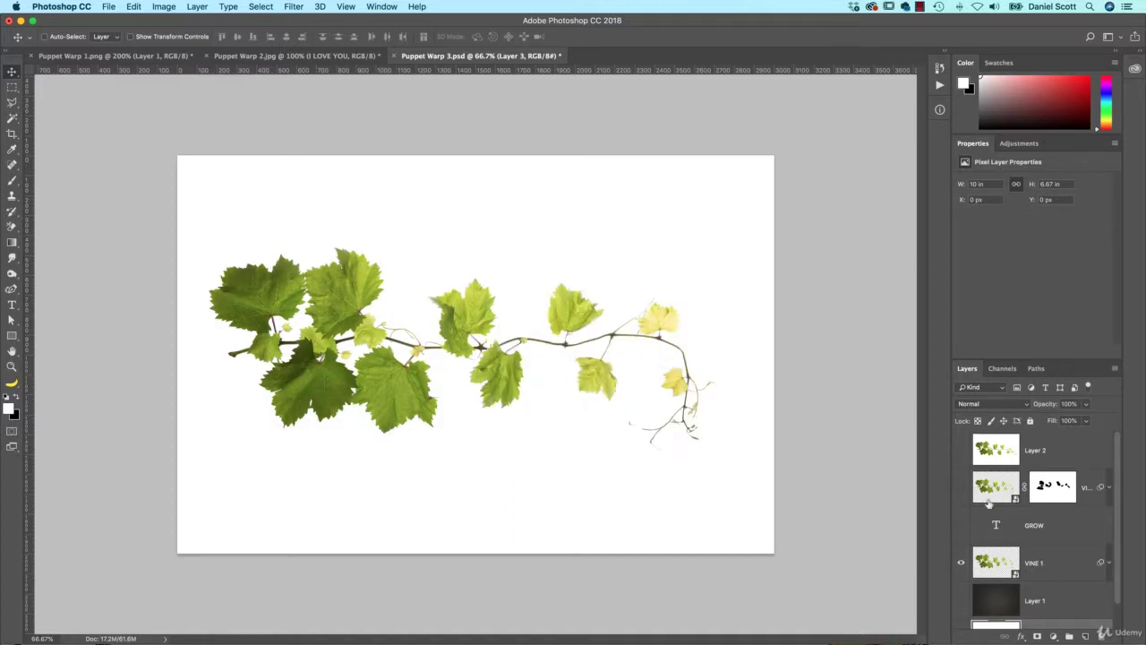
left_click(960, 601)
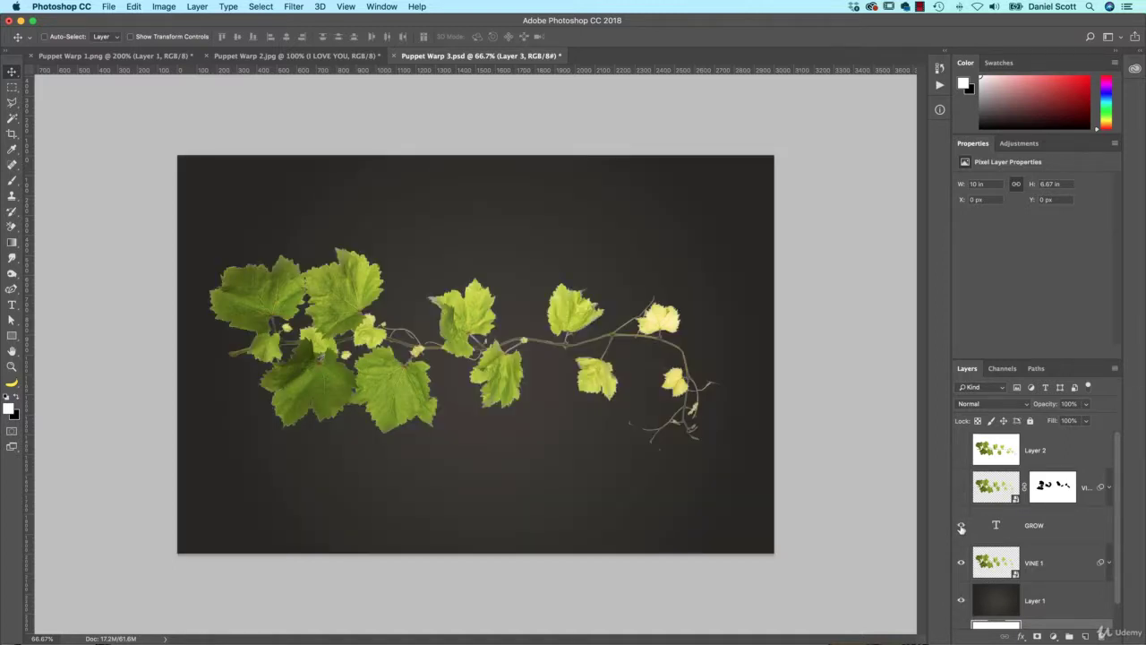
left_click(960, 526)
left_click(960, 488)
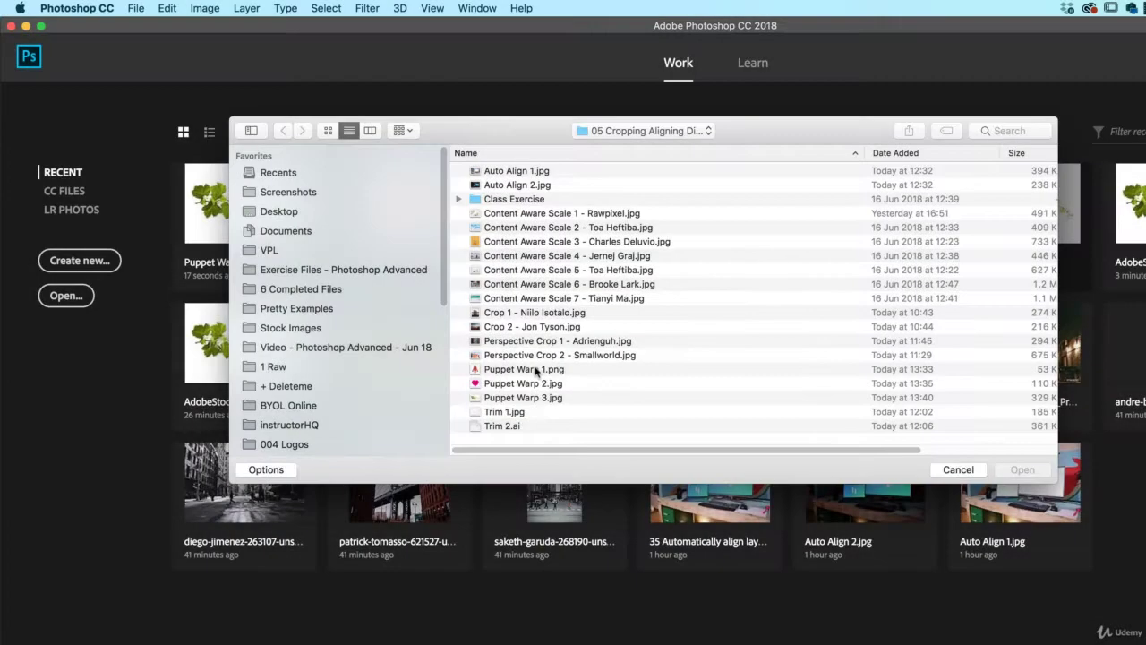
Open Puppet Warp 1.png, Puppet Warp 2.jpg and Puppet Warp 3.jpg together.
left_click(536, 370)
left_click(536, 398, "shift")
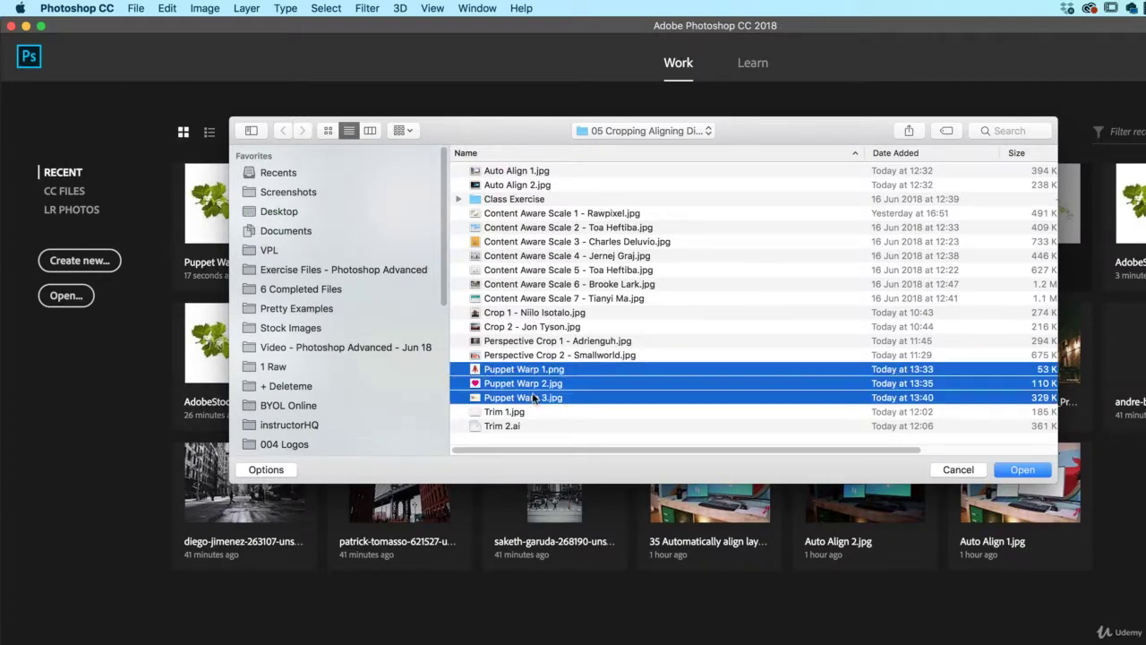
left_click(1021, 469)
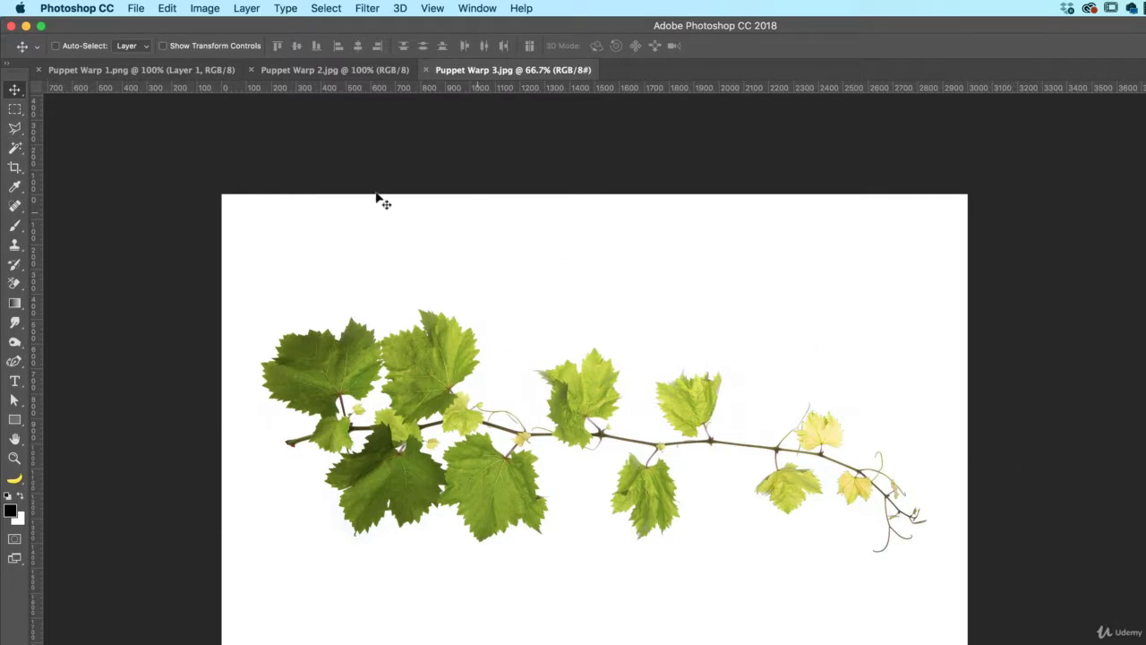
Start Puppet Warp on the red character in Puppet Warp 1.png and pin both hands and both armpits.
left_click(84, 70)
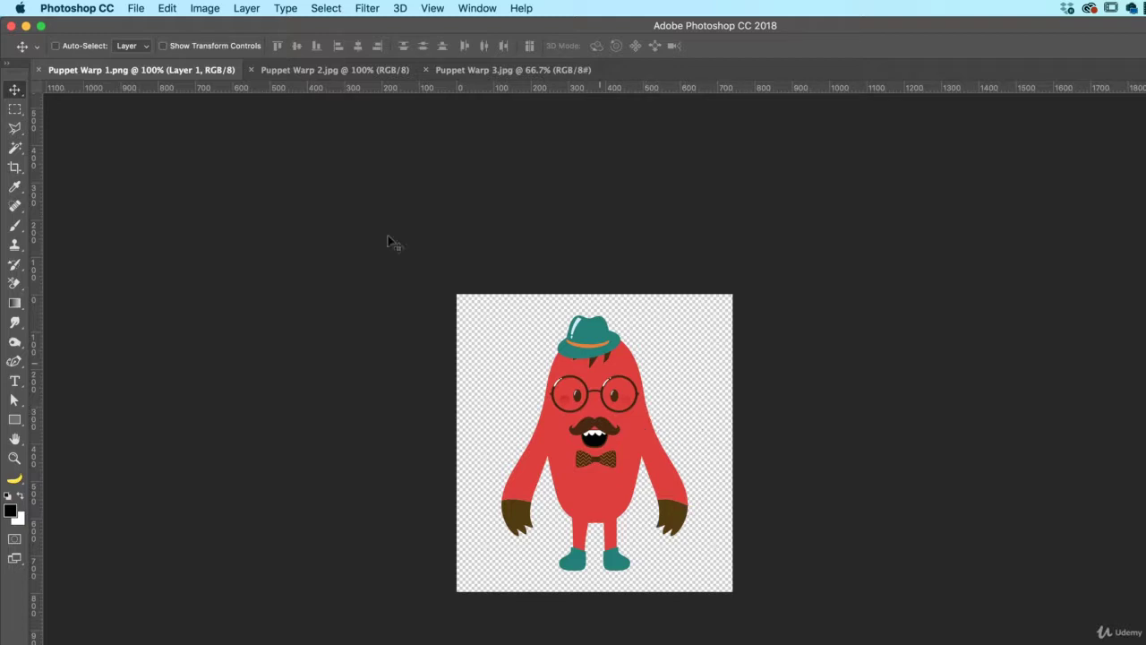
left_click(167, 9)
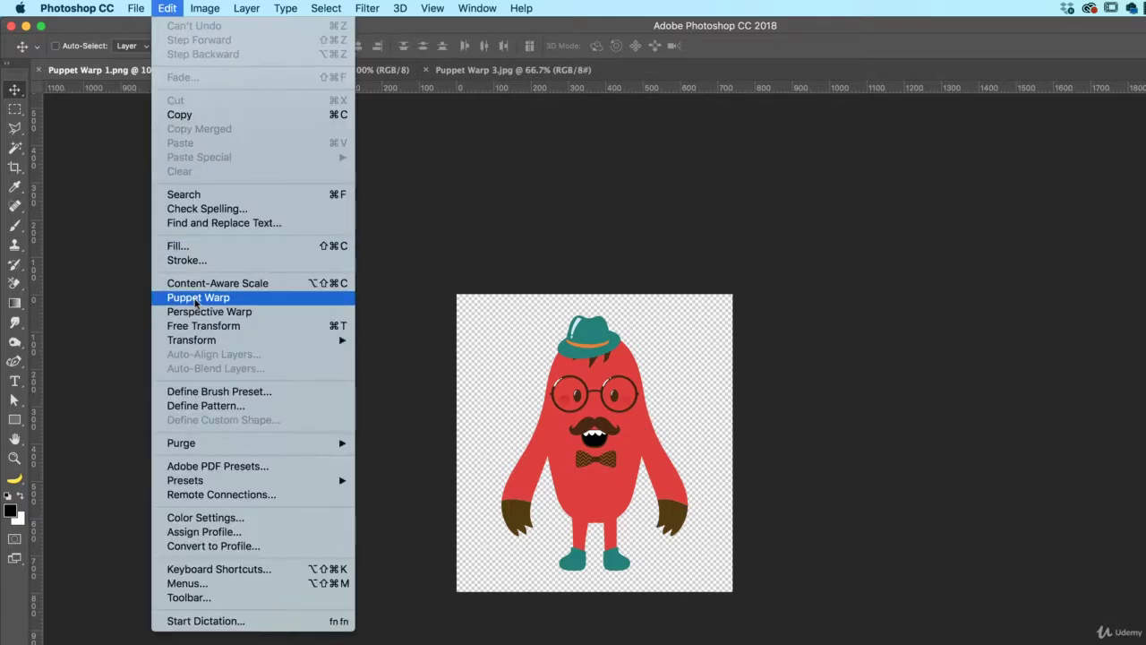
left_click(196, 299)
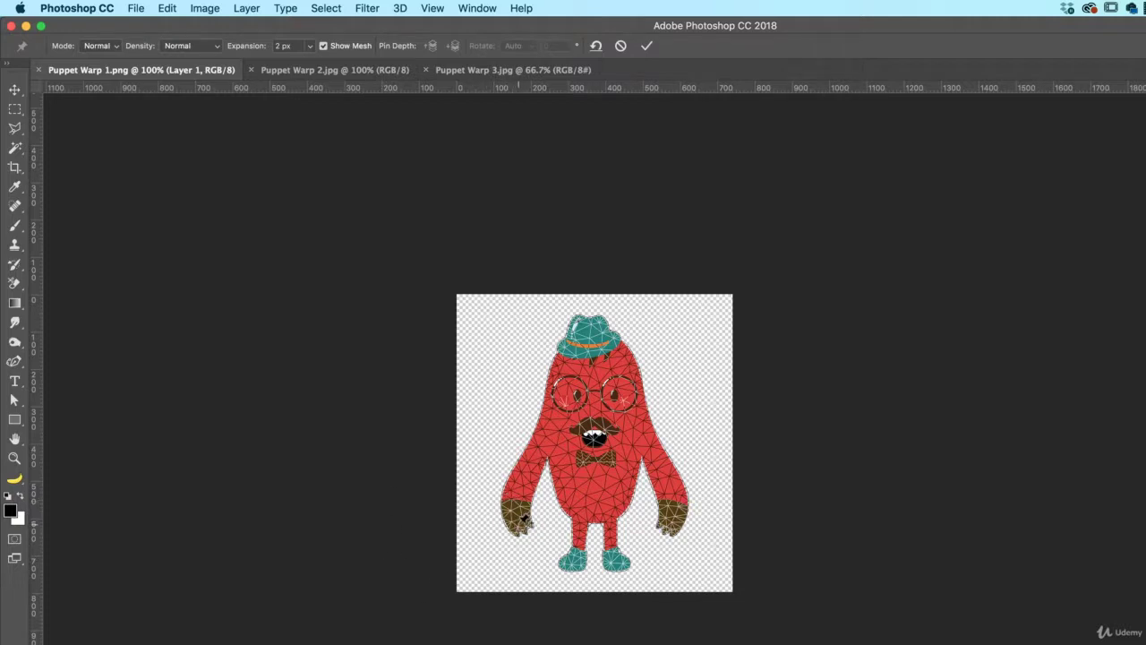
left_click(517, 520)
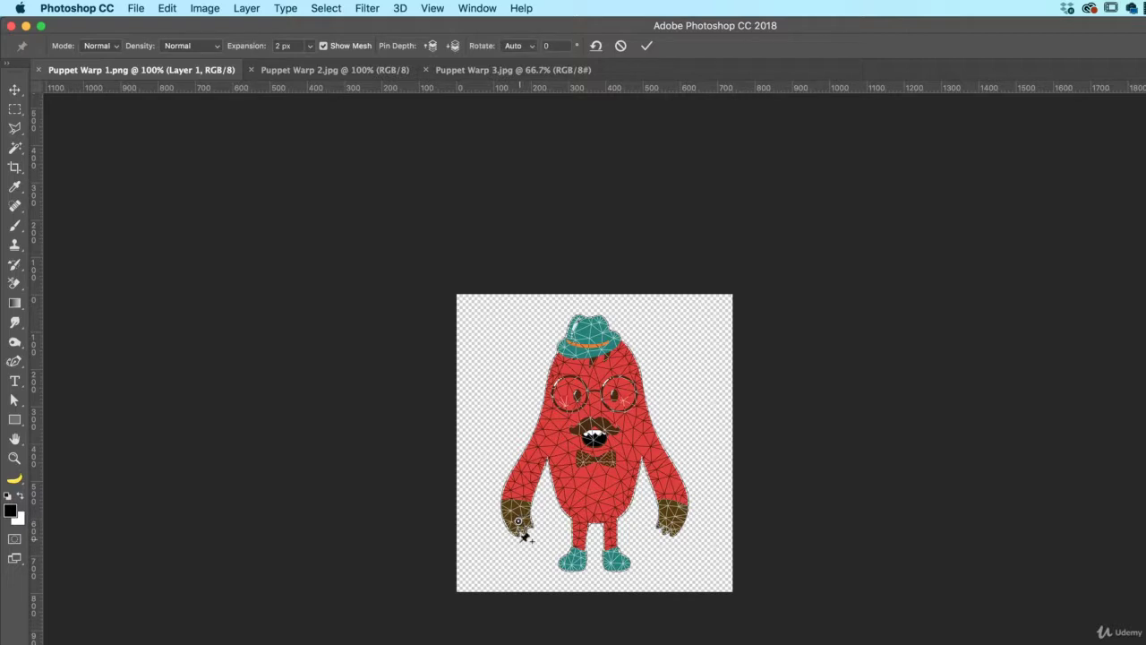
left_click(541, 446)
left_click(645, 444)
left_click(670, 520)
Add pins on both feet, the tops of both legs and the hat, and hide the warp mesh.
left_click(571, 567)
left_click(613, 566)
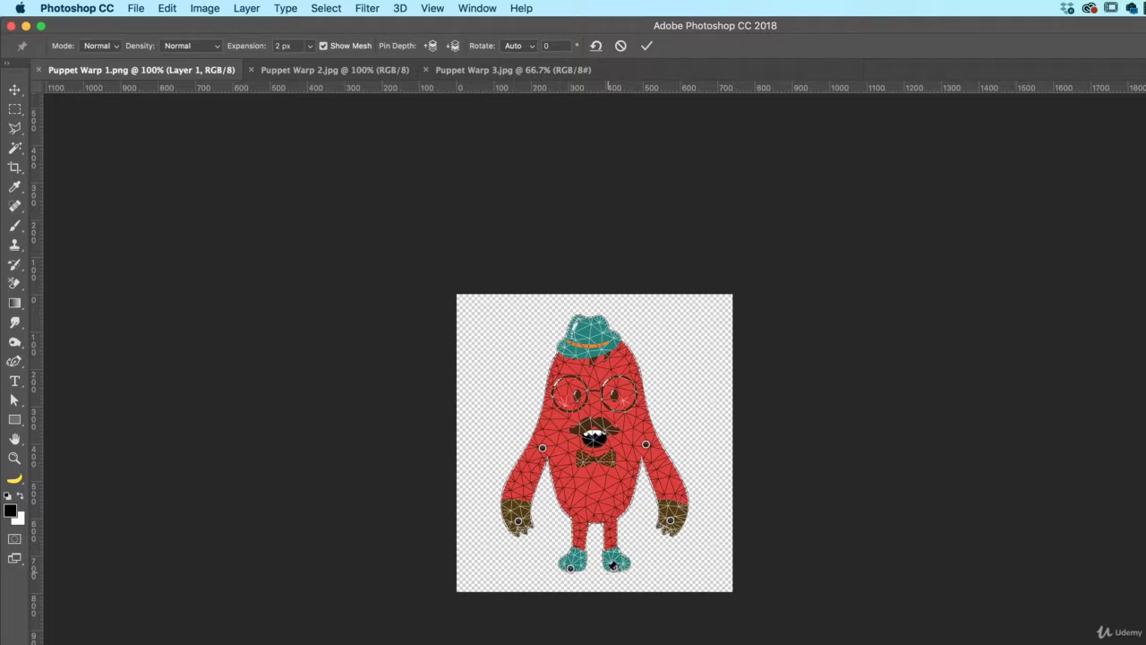
left_click(579, 519)
left_click(609, 519)
left_click(589, 329)
left_click(323, 45)
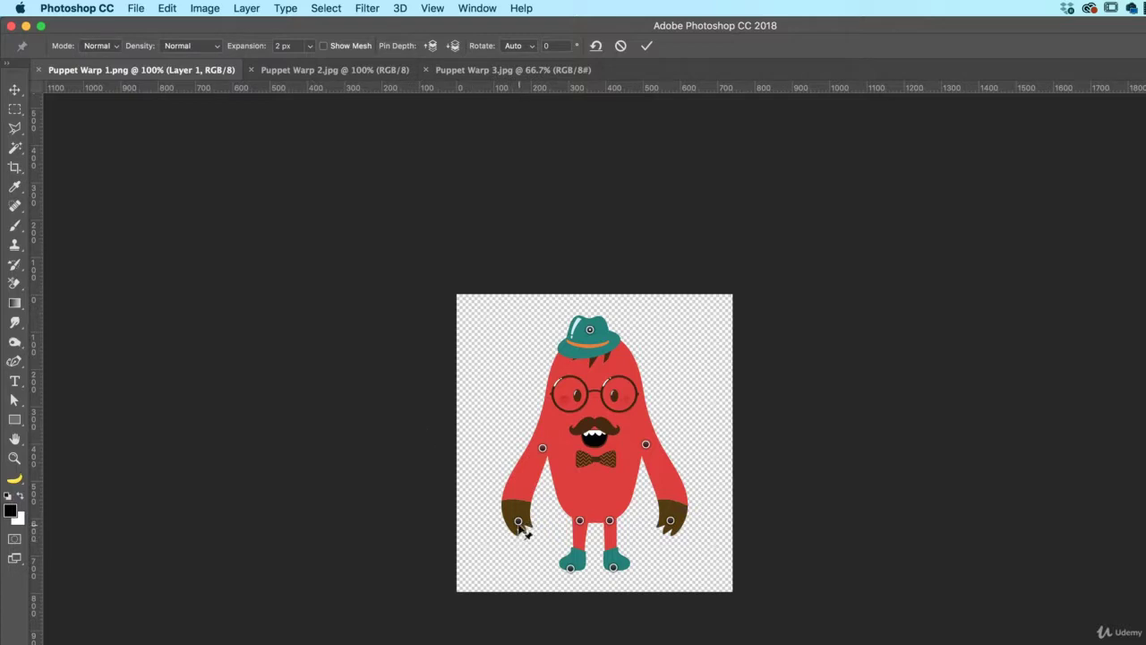
Reposition the character's left-hand glove, left-hand foot and right-hand armpit pins, and add pins on the moustache and bow tie.
mouse_move(519, 526)
left_mouse_down()
mouse_move(548, 473)
mouse_move(584, 463)
mouse_move(595, 488)
mouse_move(526, 508)
left_mouse_up()
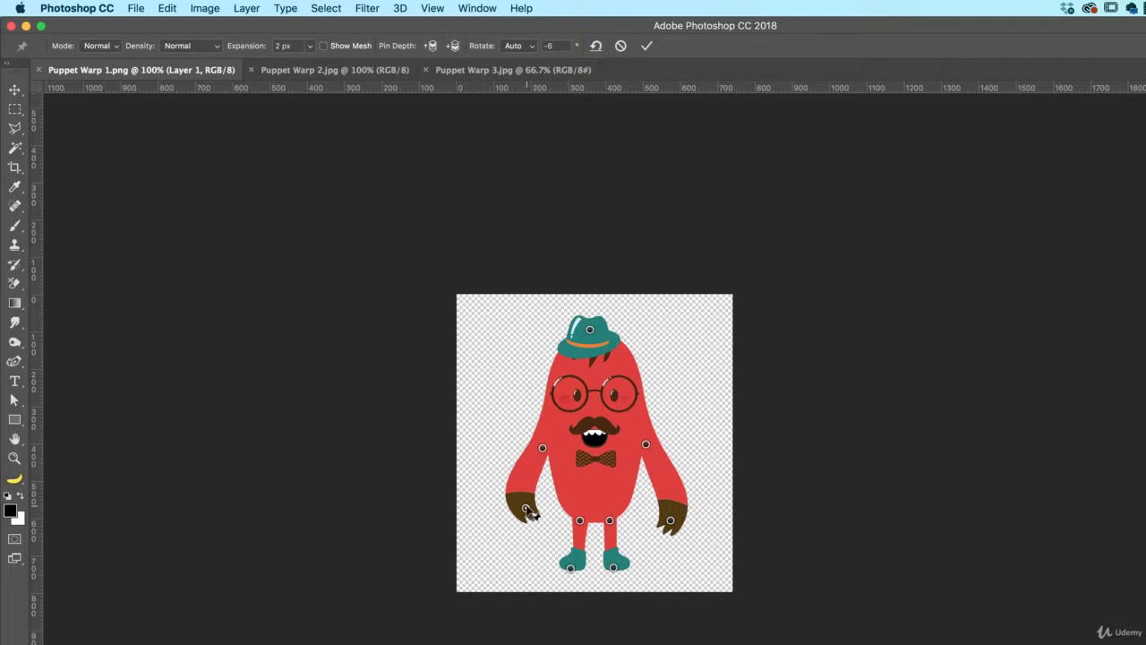
left_click_drag(526, 509, 517, 530)
mouse_move(571, 568)
left_mouse_down()
mouse_move(555, 559)
mouse_move(577, 570)
left_mouse_up()
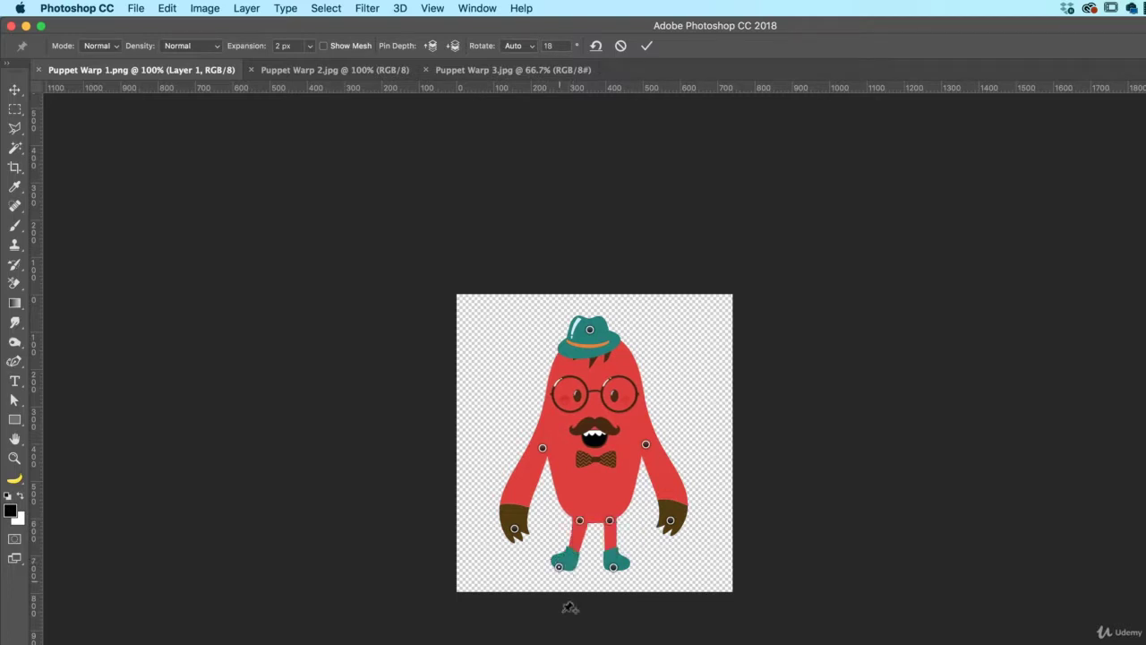
mouse_move(514, 528)
left_mouse_down()
mouse_move(525, 524)
mouse_move(500, 529)
mouse_move(535, 529)
left_mouse_up()
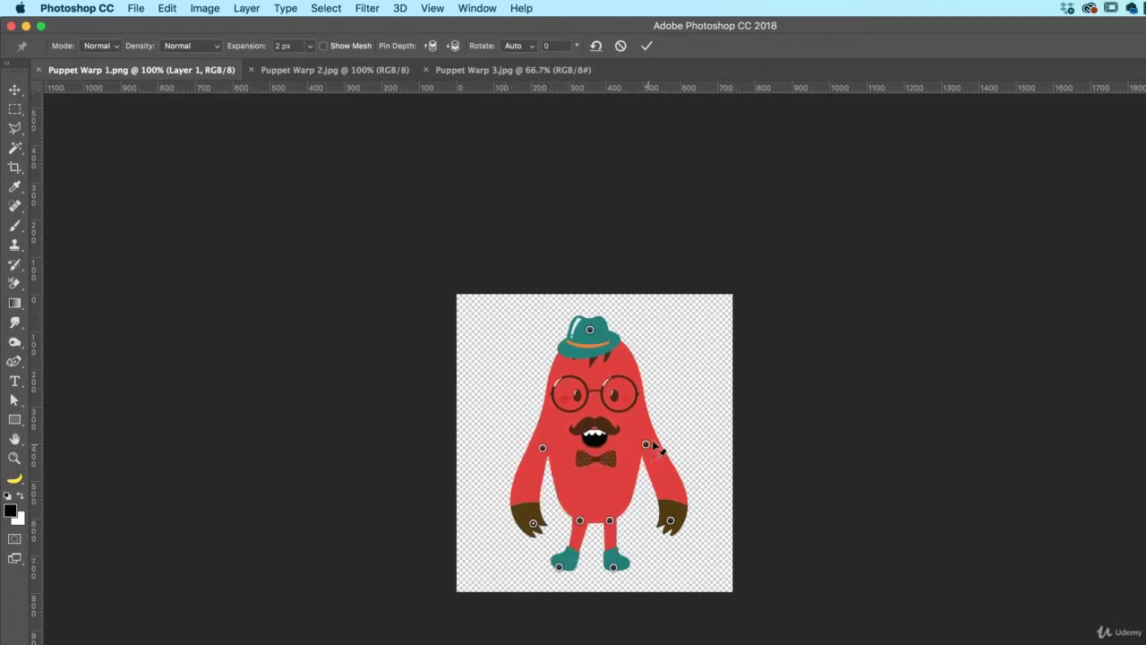
mouse_move(648, 444)
left_mouse_down()
mouse_move(707, 414)
mouse_move(704, 382)
mouse_move(654, 381)
mouse_move(704, 447)
mouse_move(658, 412)
mouse_move(649, 456)
mouse_move(656, 417)
mouse_move(643, 431)
mouse_move(668, 421)
mouse_move(642, 434)
mouse_move(667, 388)
mouse_move(652, 396)
mouse_move(646, 436)
mouse_move(668, 413)
mouse_move(642, 436)
left_mouse_up()
left_click(610, 455)
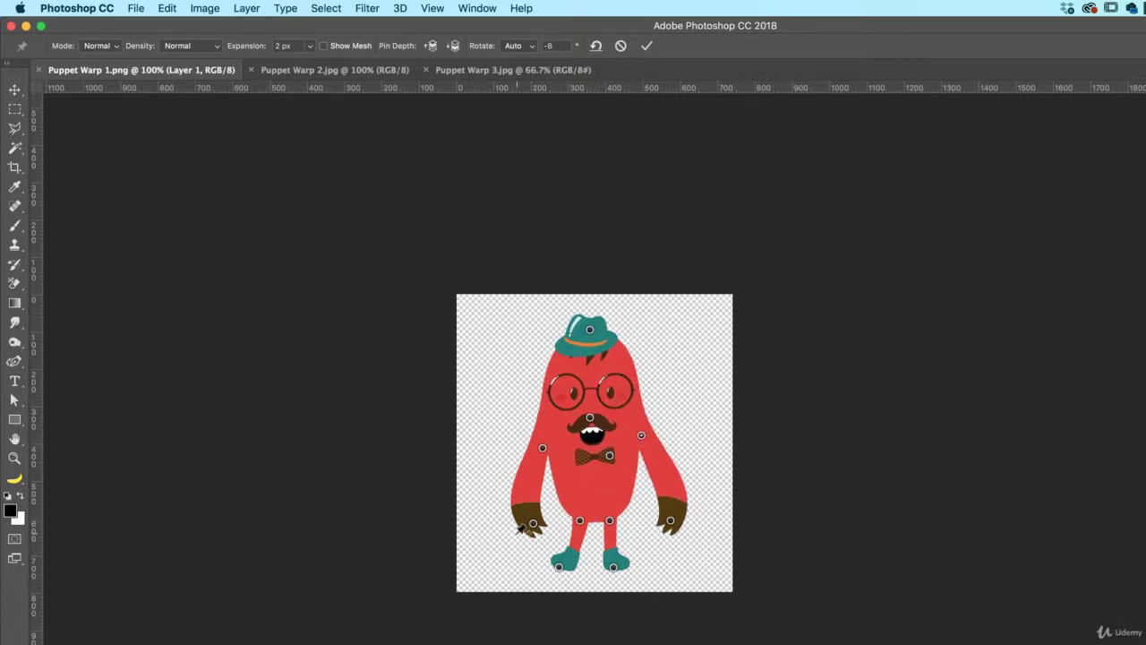
Bend the left-hand arm across the belly and bring its hand pin in front of the body with Pin Depth.
left_click_drag(533, 522, 590, 488)
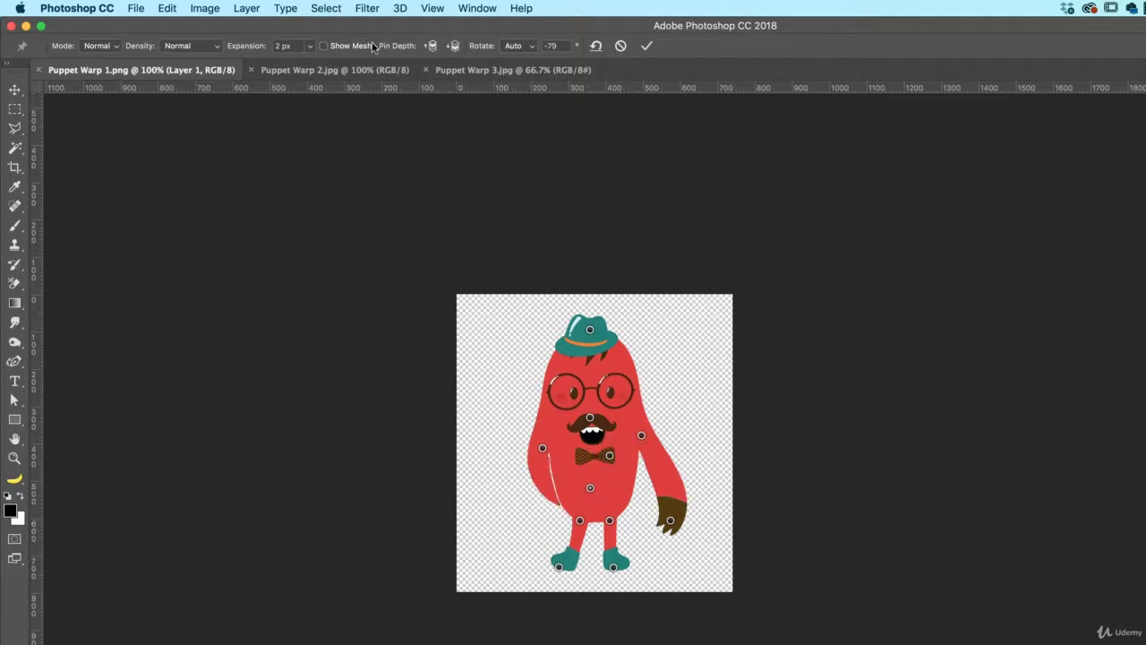
left_click(430, 48)
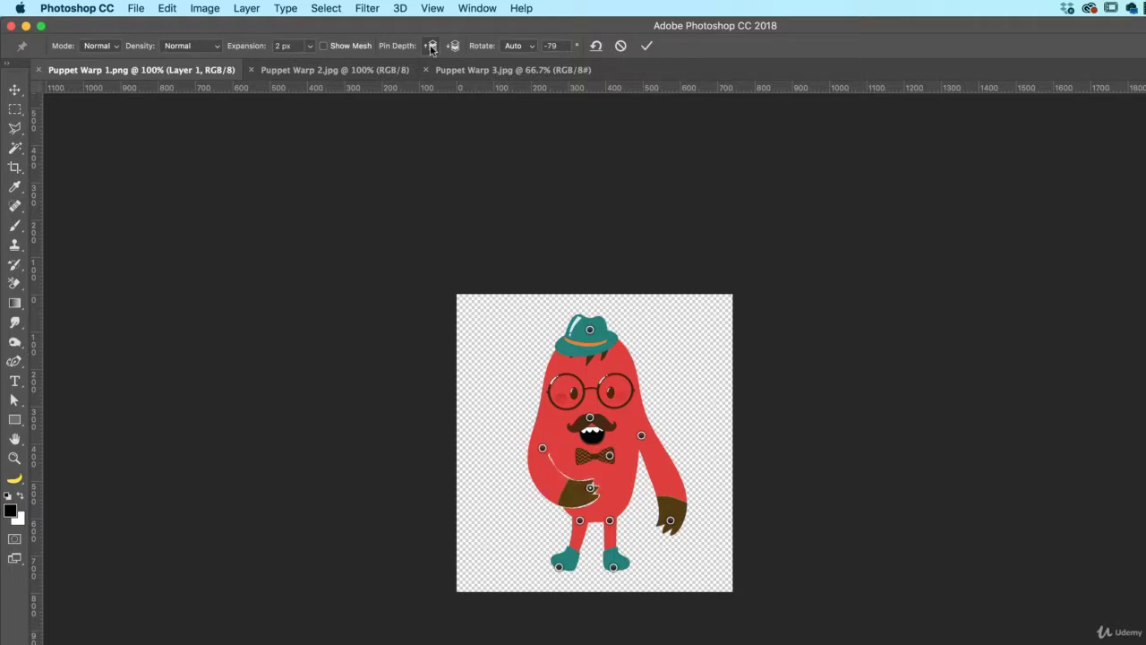
left_click(455, 48)
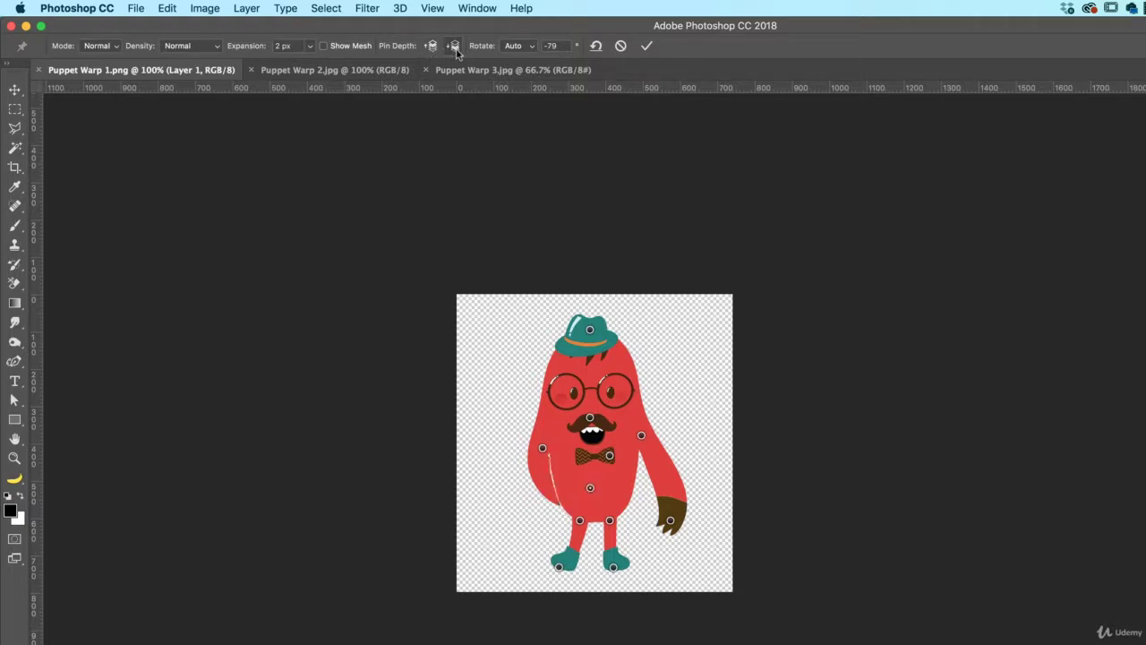
left_click(431, 49)
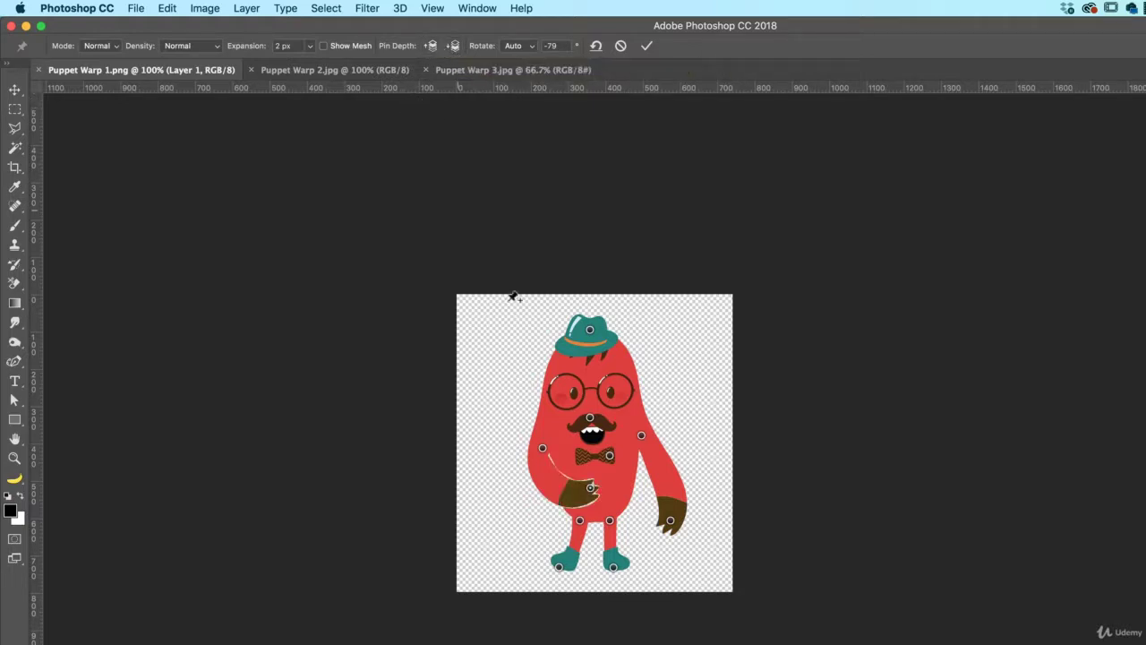
Rotate the right-hand shoe's pin to about 6 degrees and commit the puppet warp.
left_click(613, 567)
key("super+plus")
key("super+plus")
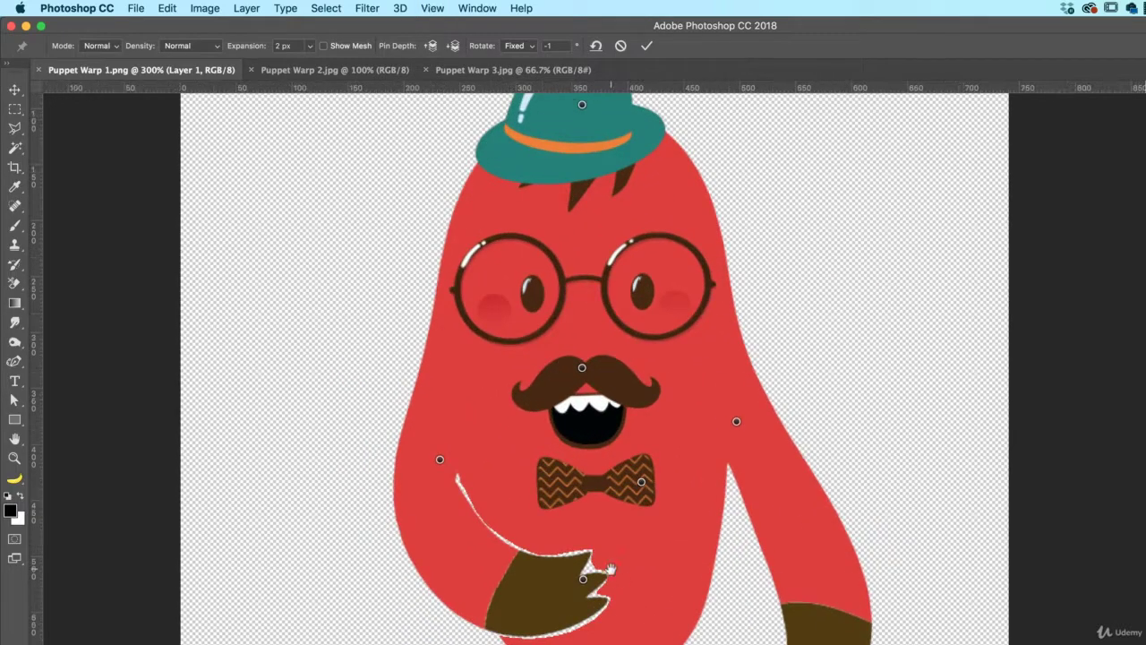
left_click_drag(607, 491, 606, 161)
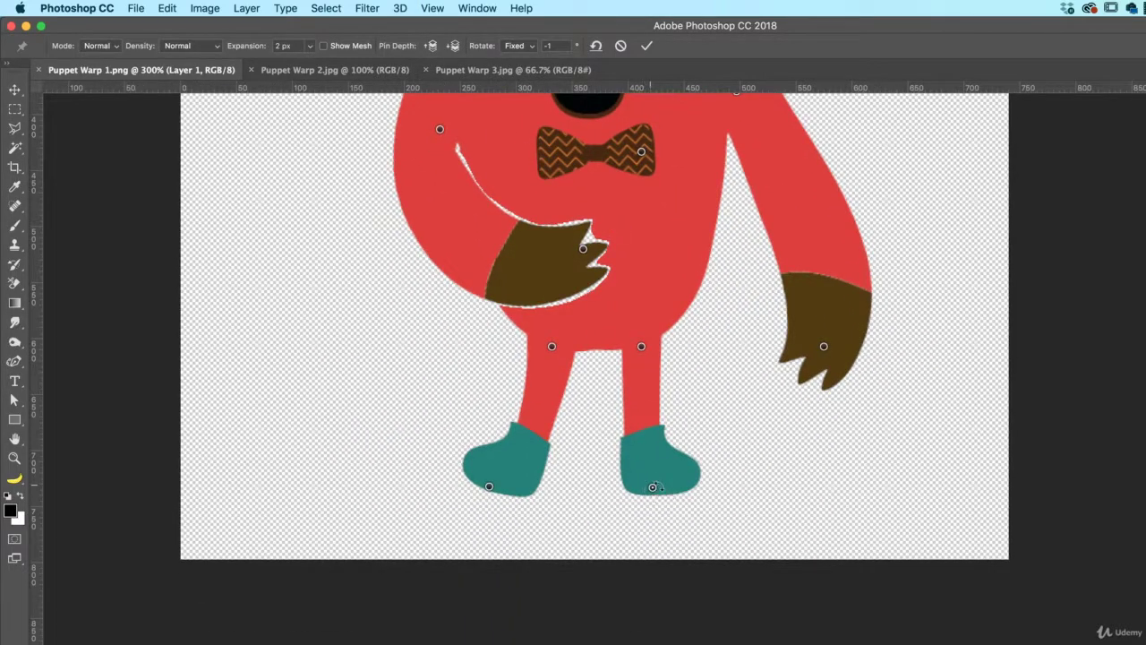
left_click_drag(671, 484, 719, 491)
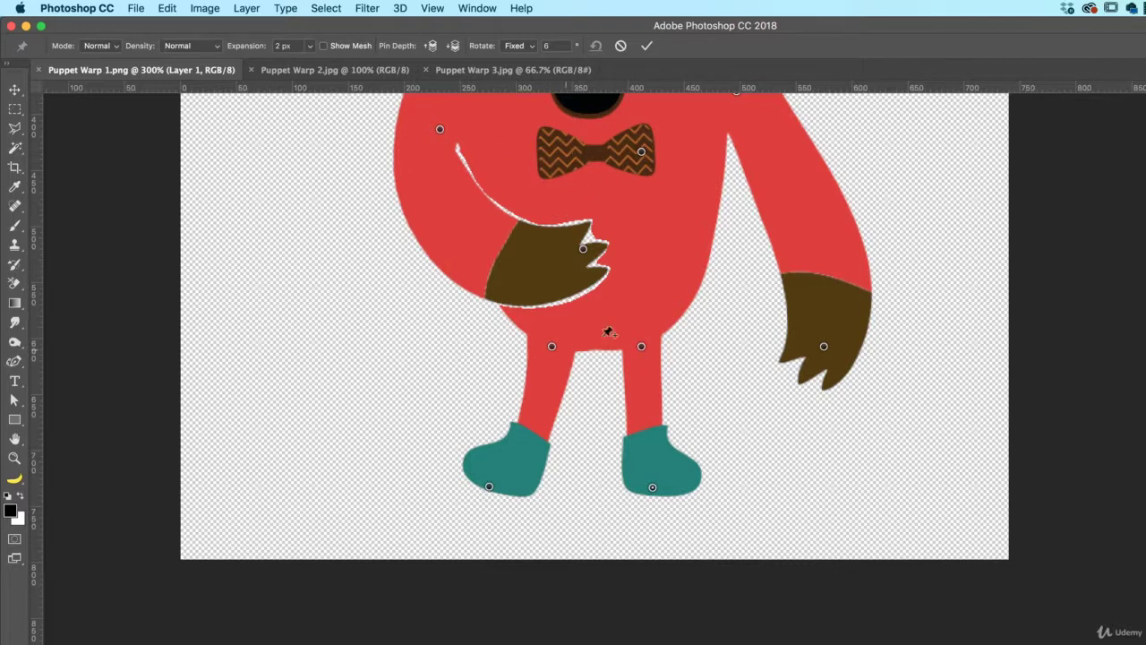
left_click(215, 8)
left_click(324, 11)
left_click(645, 47)
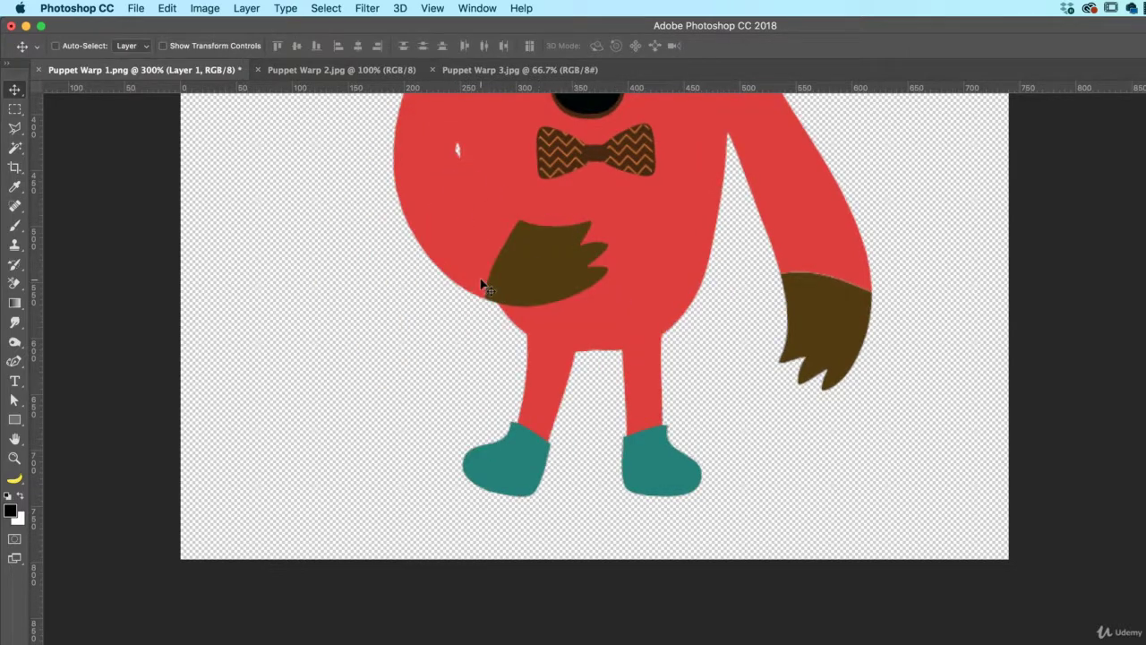
key("super+minus")
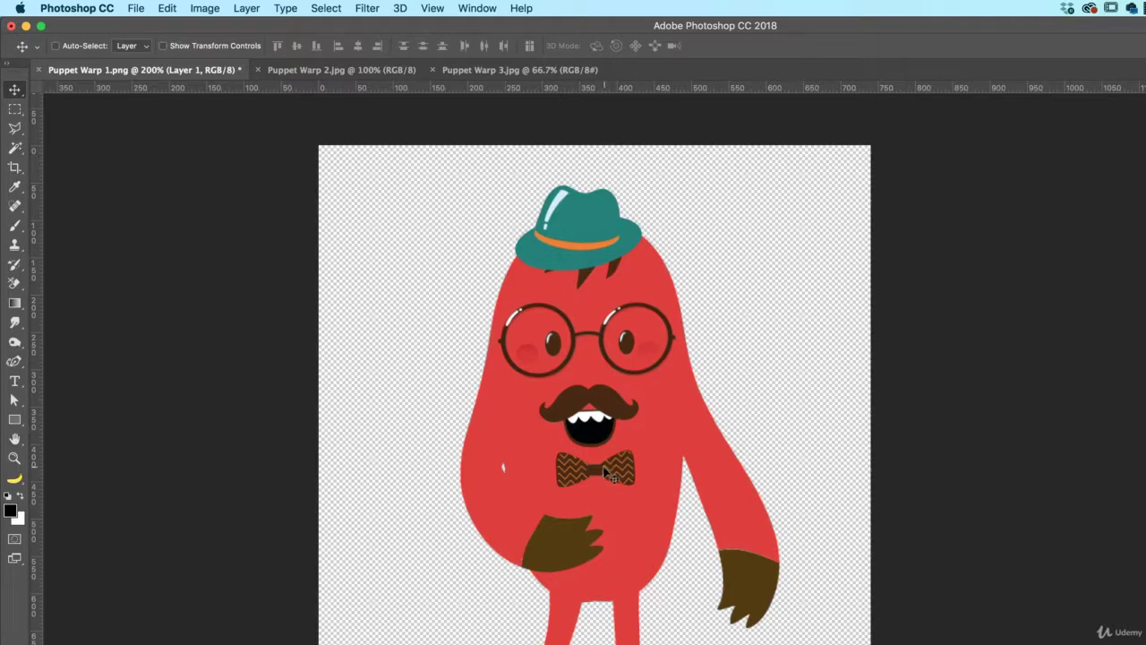
Undo the puppet warp on the character and duplicate its unwarped Layer 1.
mouse_move(554, 533)
left_mouse_down()
mouse_move(599, 450)
mouse_move(556, 526)
left_mouse_up()
key("super+z")
key("alt+super+z")
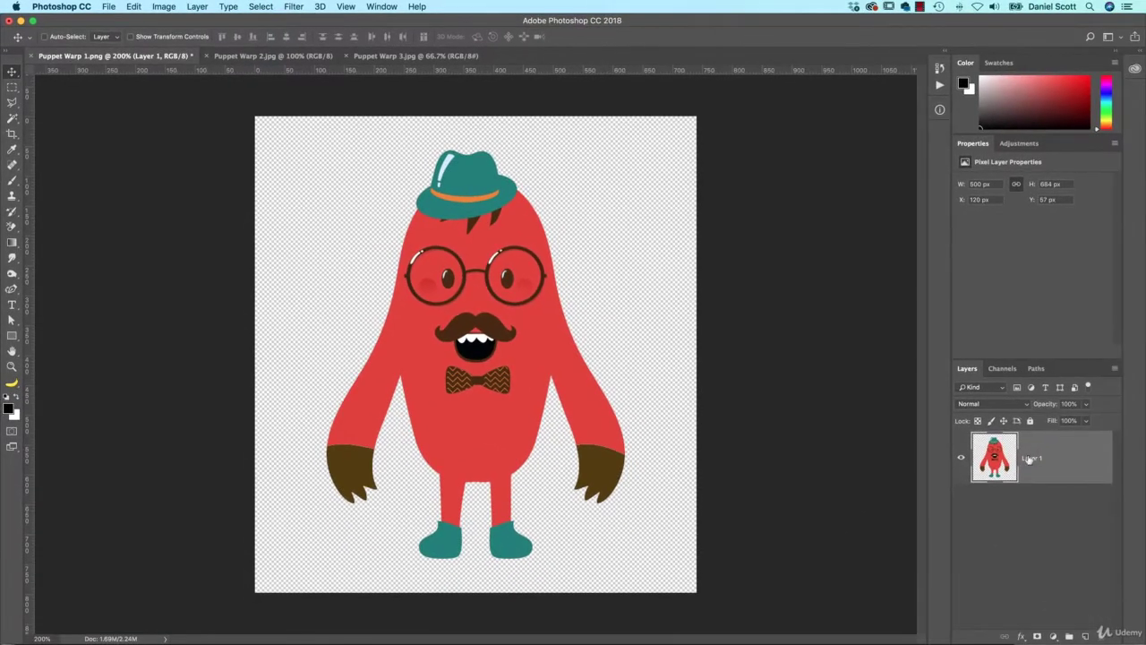
left_click_drag(1044, 463, 1085, 637)
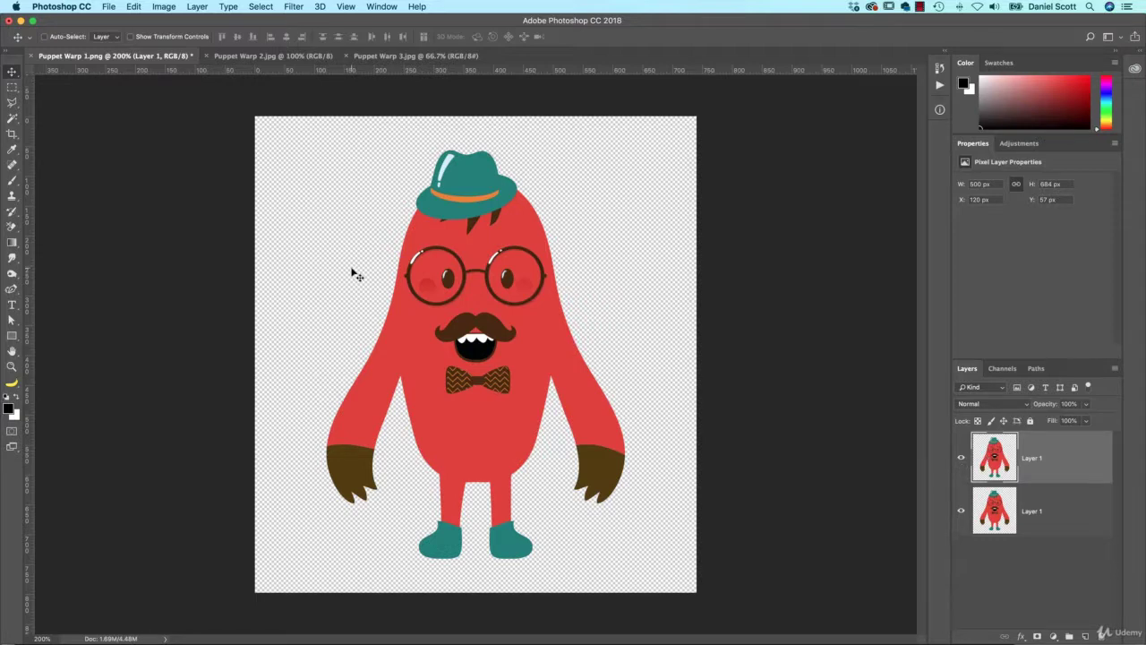
In Puppet Warp 2.jpg, add white text on the heart reading "I LOVE" with "YOU" on a second line.
left_click(234, 55)
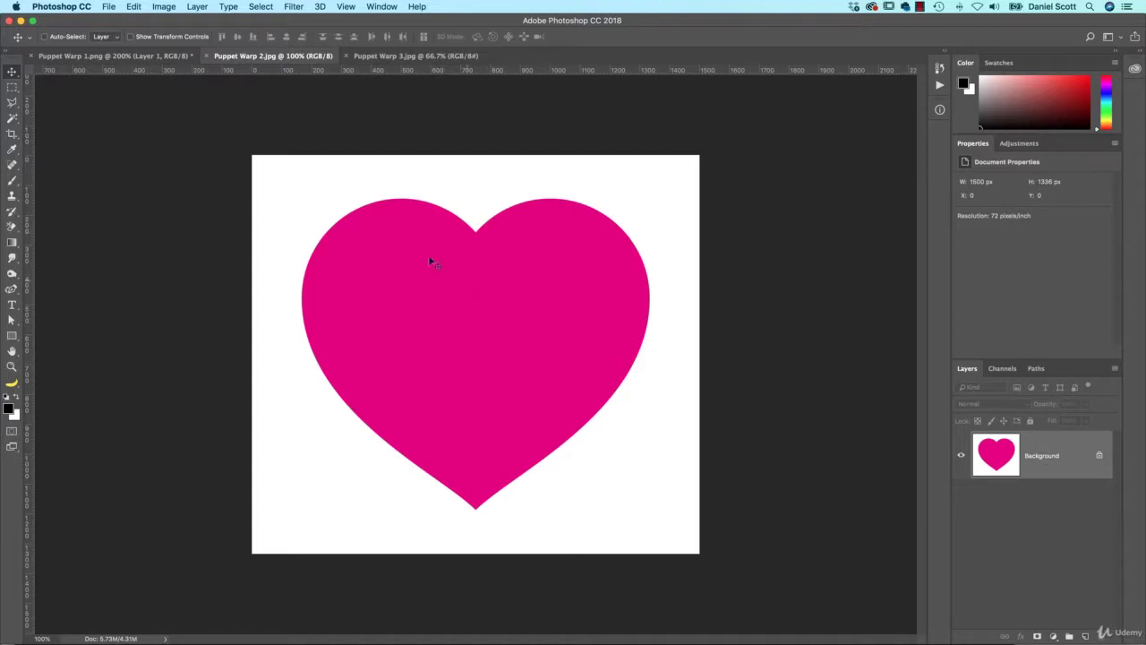
left_click(12, 305)
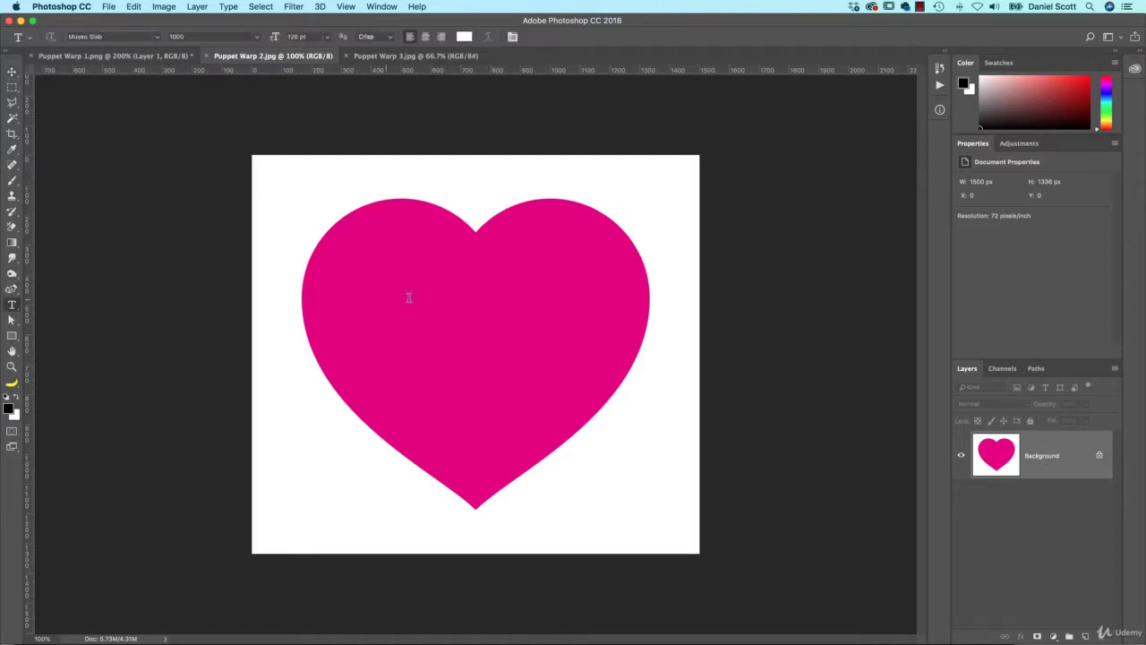
left_click(436, 304)
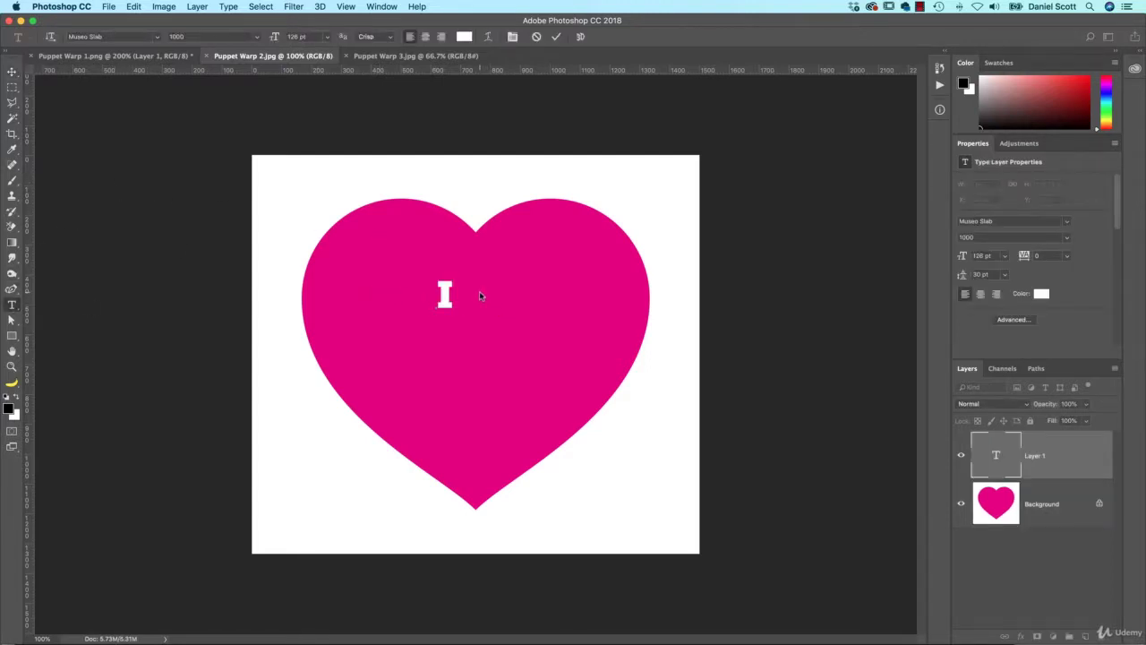
type("I LOVE")
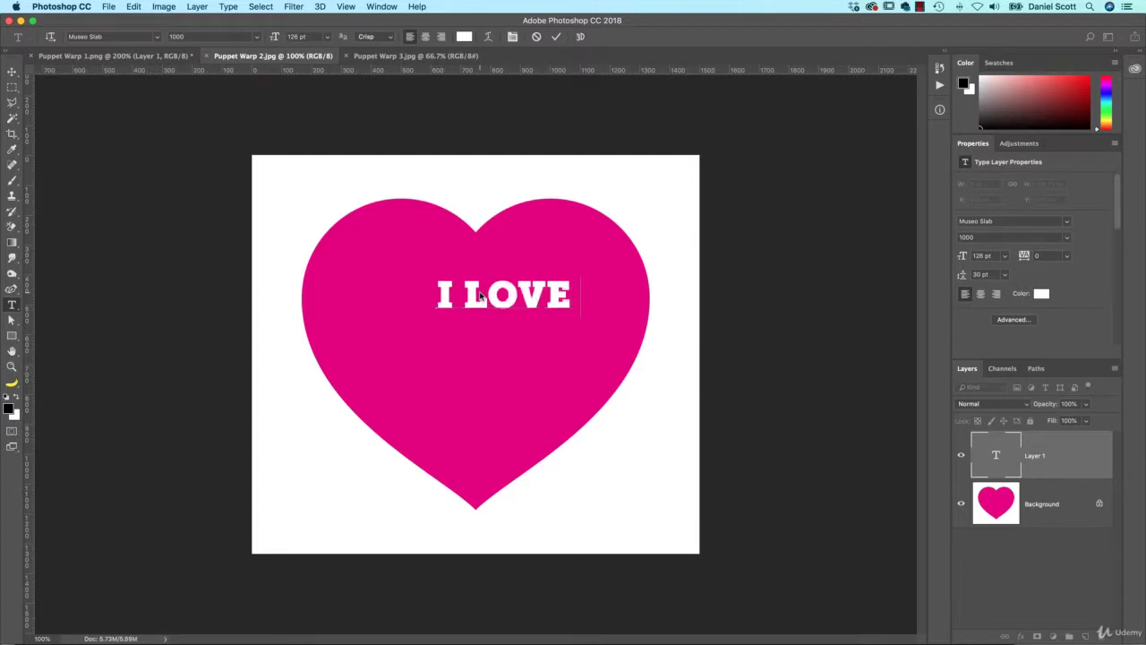
key("Return")
type("You")
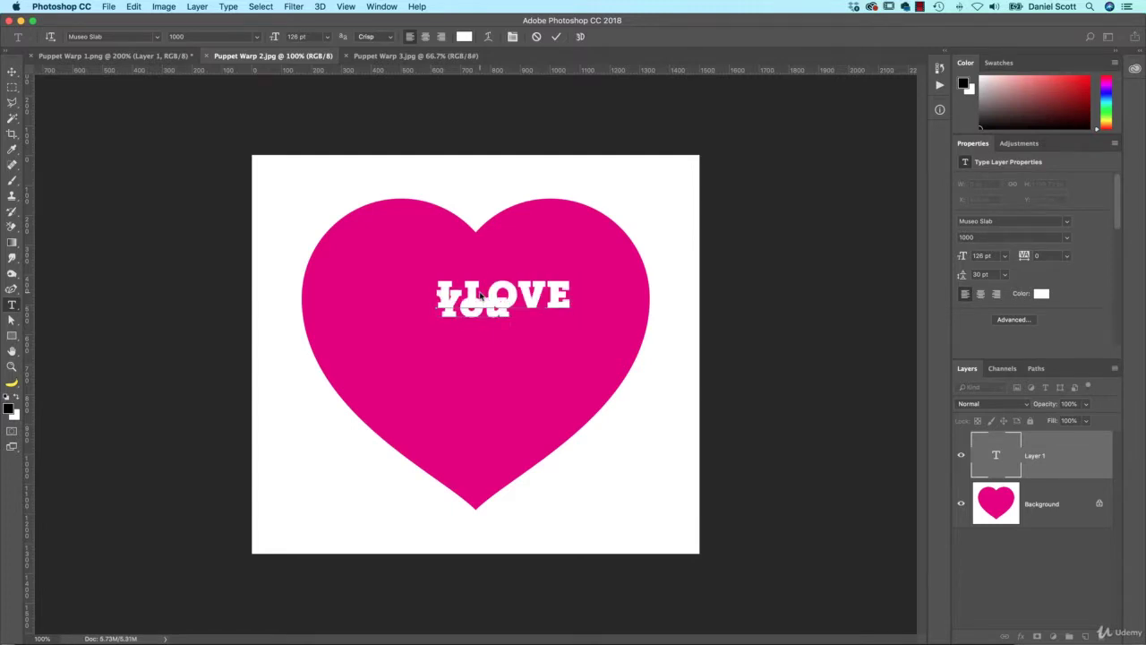
key("BackSpace")
key("BackSpace")
type("OU")
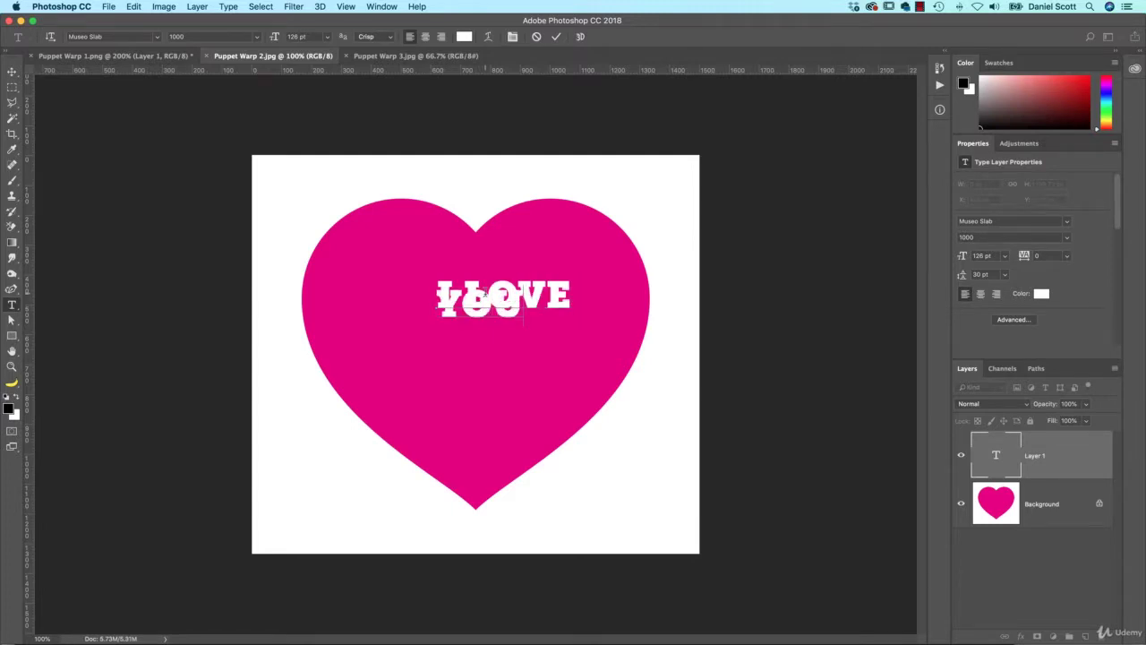
Set the leading of the whole "I LOVE YOU" text to Auto and centre-align it.
key("super+a")
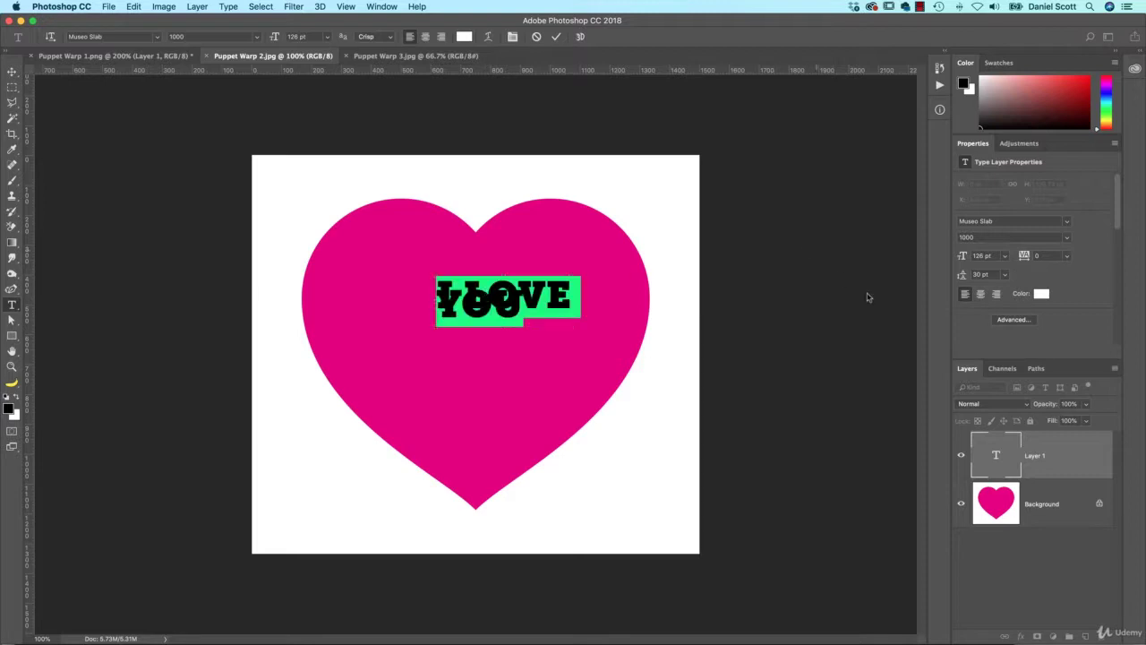
left_click(1004, 276)
left_click(1000, 284)
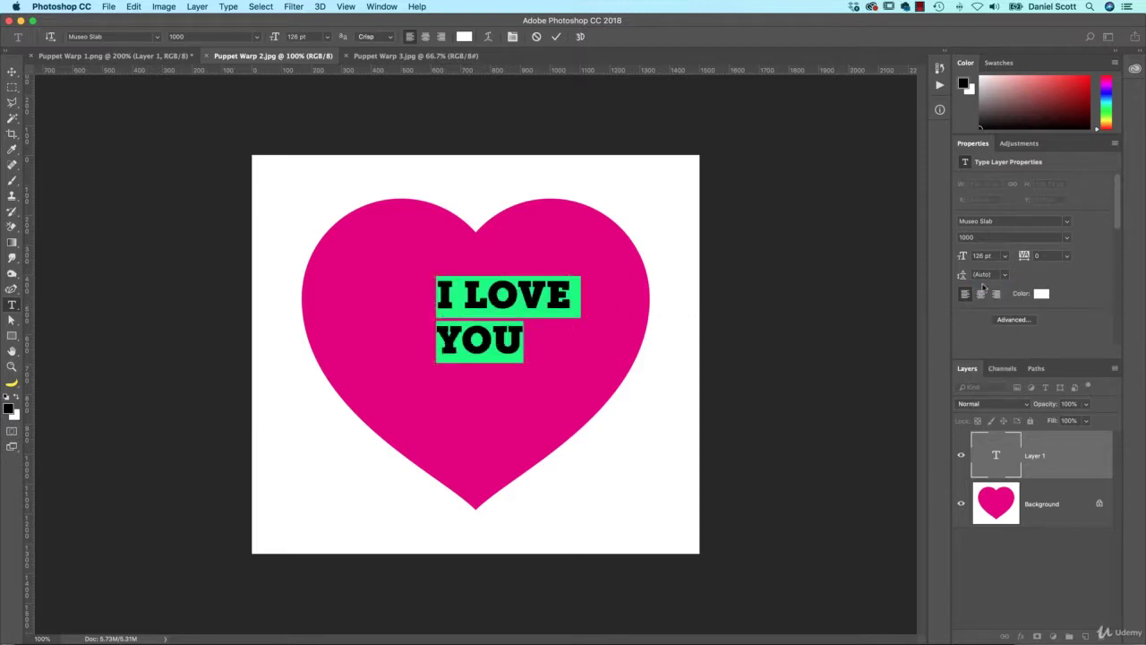
left_click(981, 294)
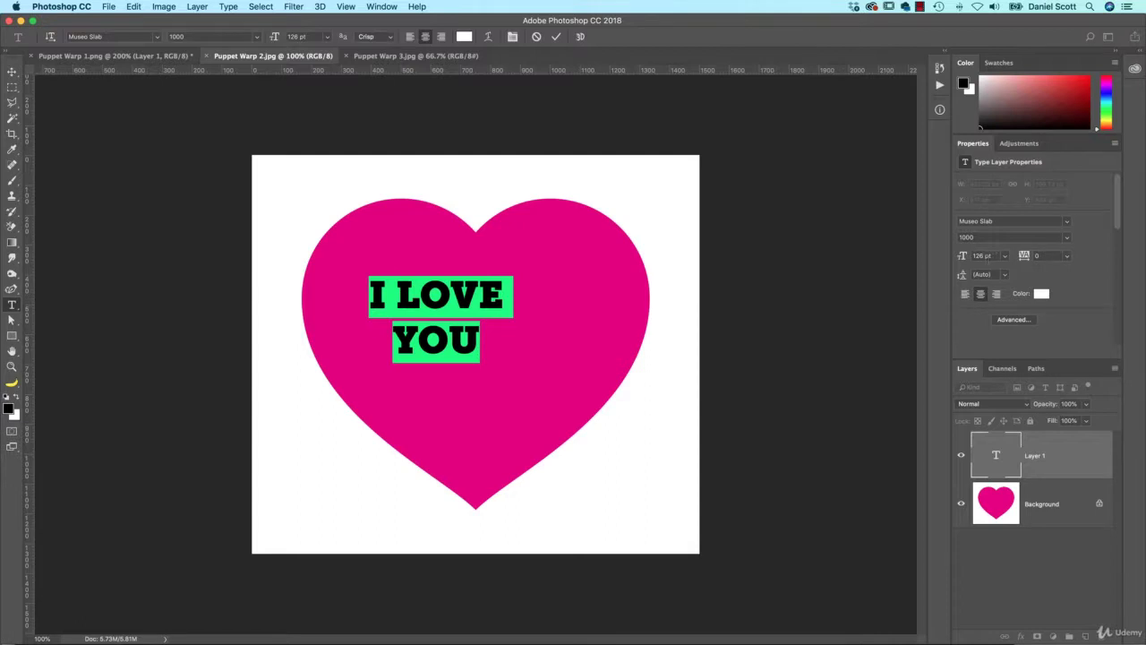
Set the font size of the "I LOVE YOU" text to 337 pt and centre the text over the heart.
left_click_drag(964, 257, 1083, 271)
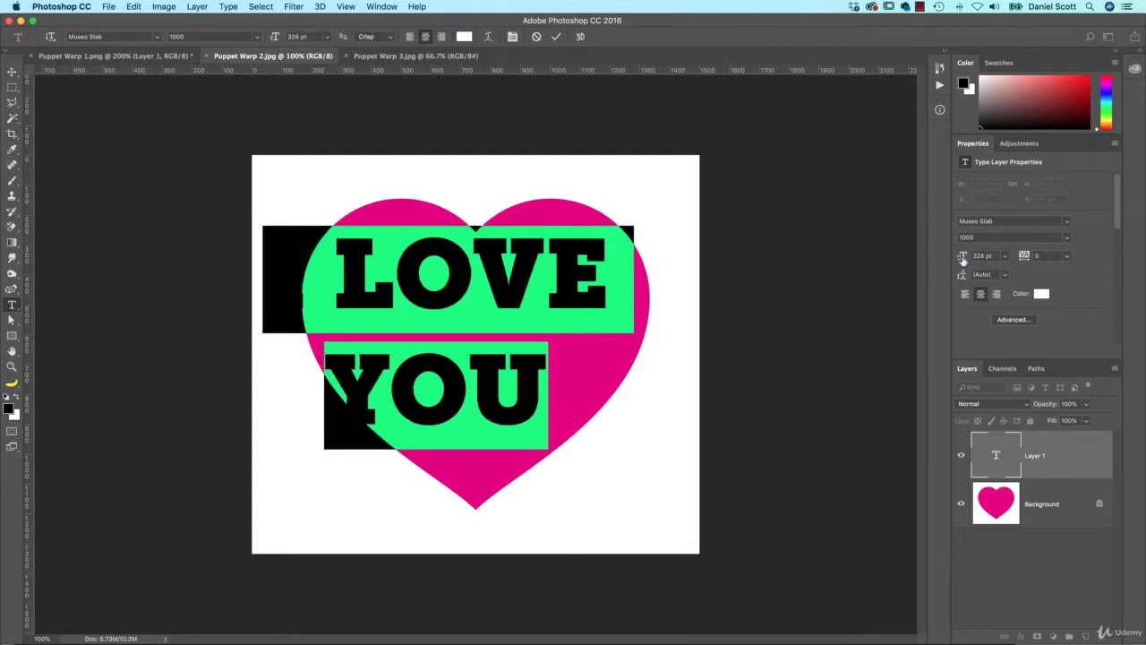
left_click_drag(962, 258, 975, 260)
left_click(13, 72)
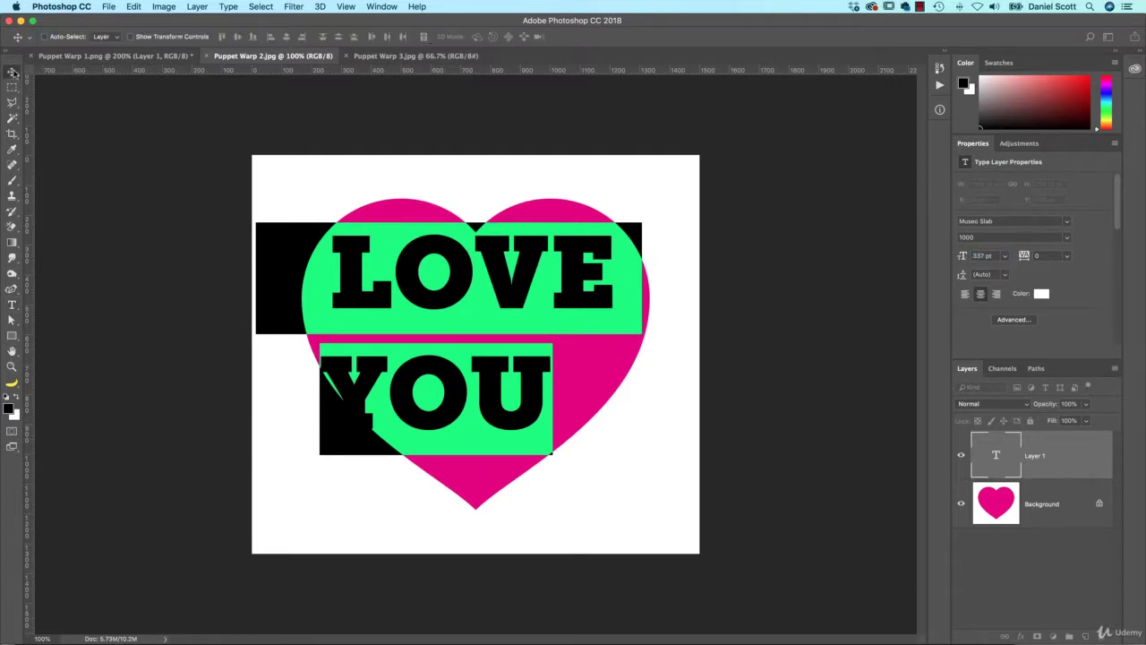
left_click_drag(440, 269, 466, 285)
left_click_drag(475, 282, 495, 286)
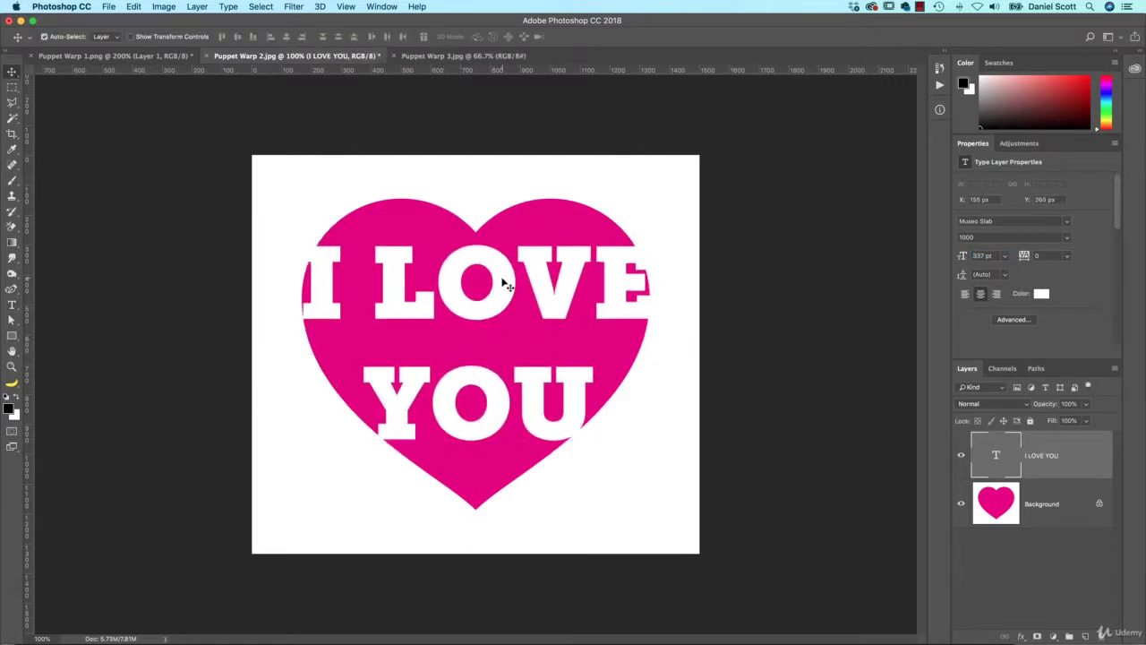
Scale the "I LOVE YOU" text up with Free Transform to a font size of about 395 pt.
key("super+t")
left_click_drag(660, 233, 694, 217)
key("Return")
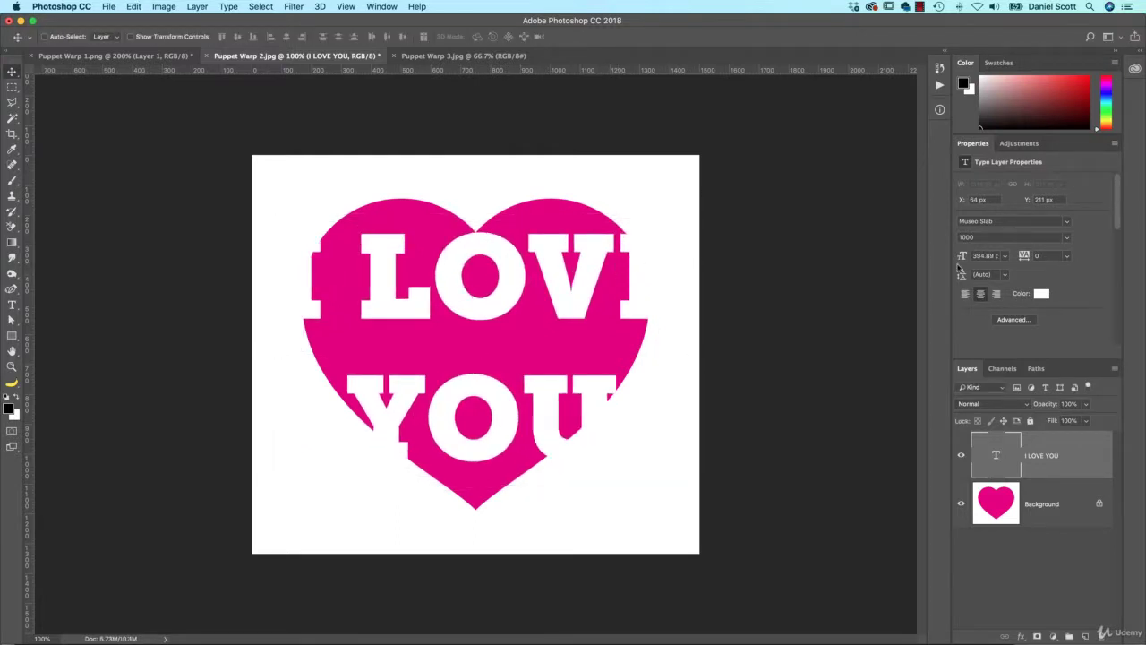
Tighten the text's leading to about 371 pt and lower the text to about Y 255 px.
left_click_drag(960, 278, 878, 311)
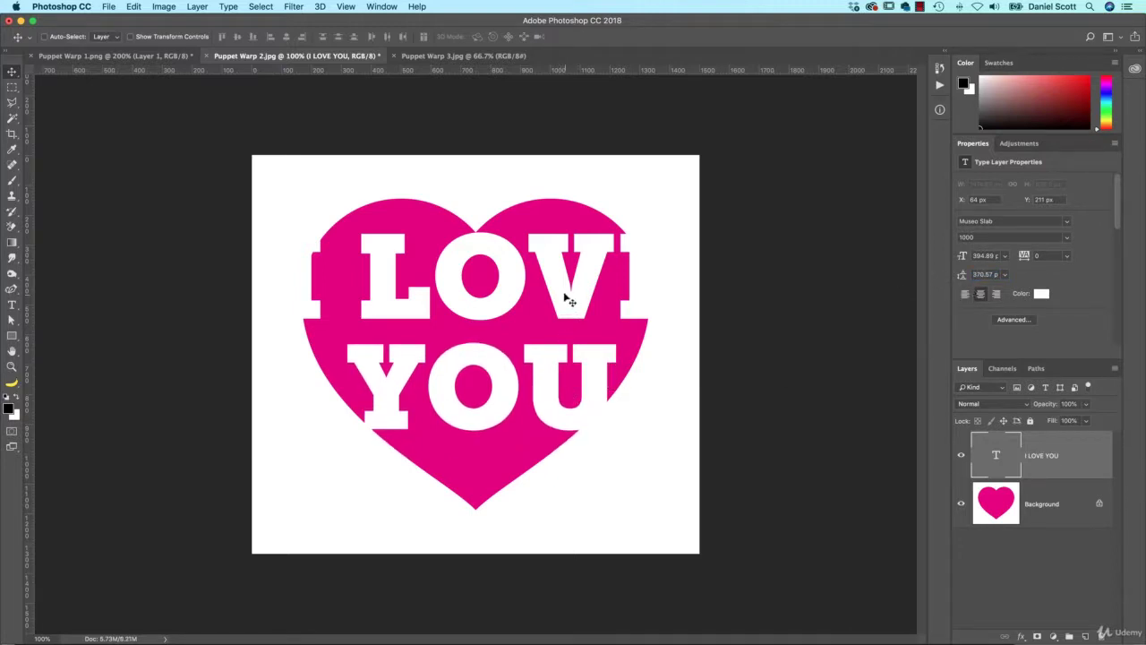
left_click_drag(561, 297, 565, 306)
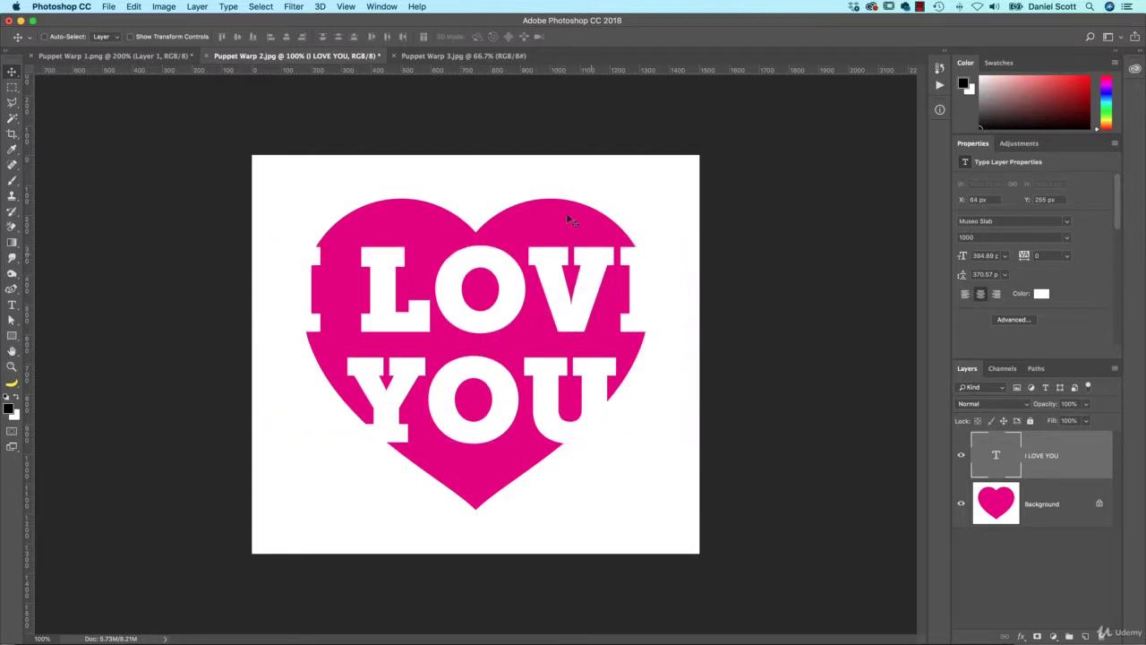
left_click(132, 7)
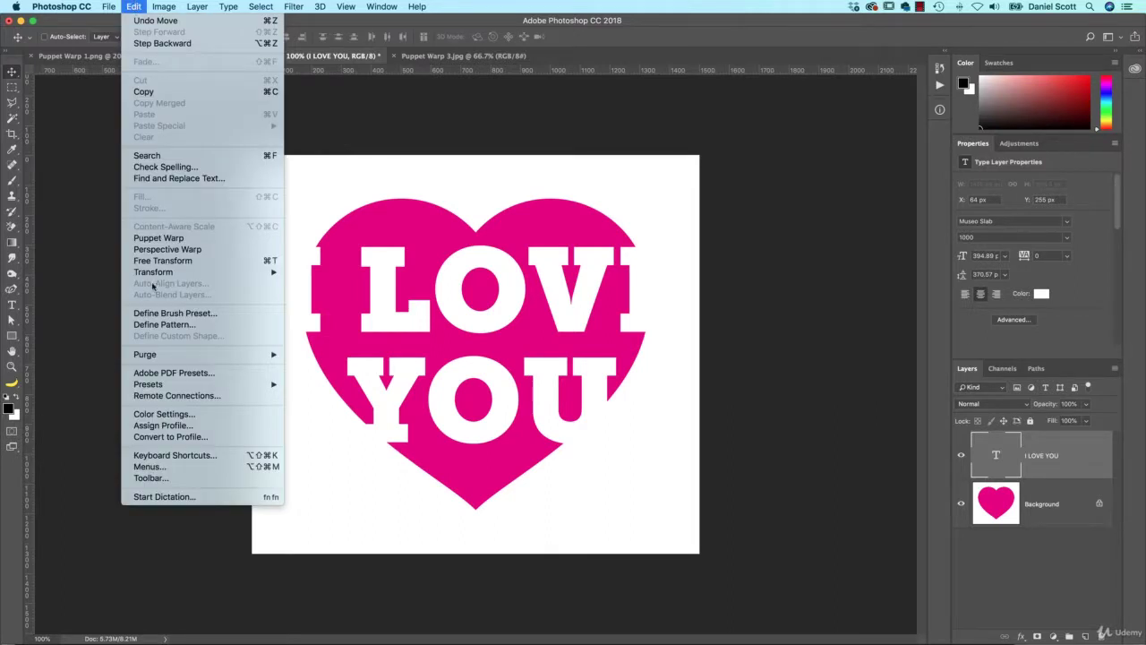
left_click(165, 238)
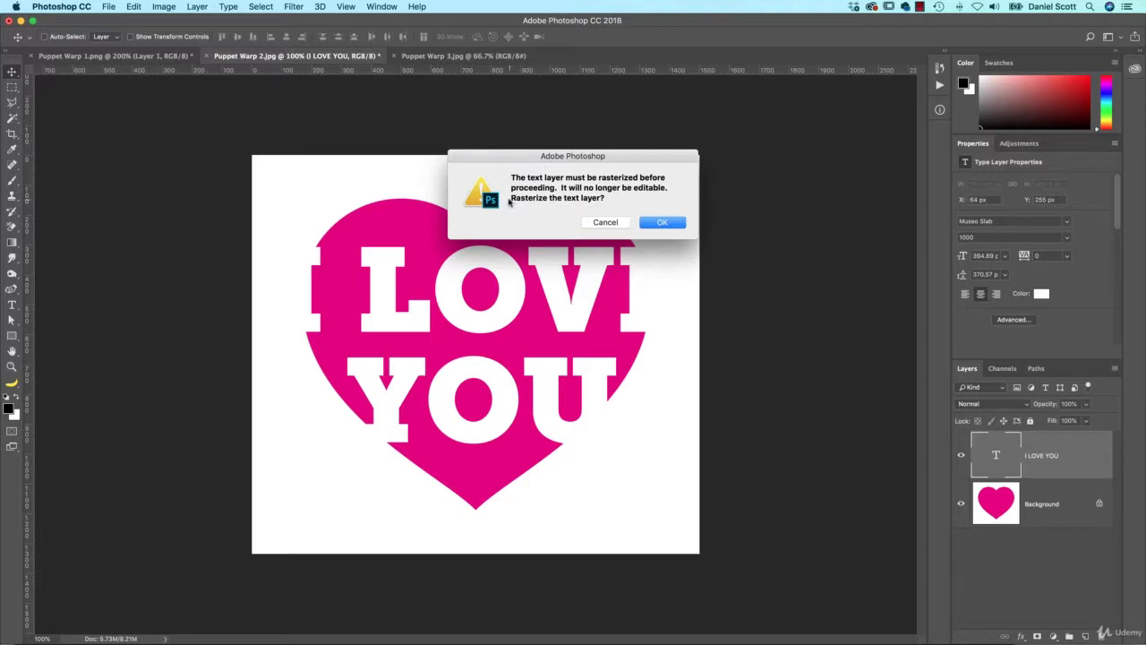
left_click(605, 222)
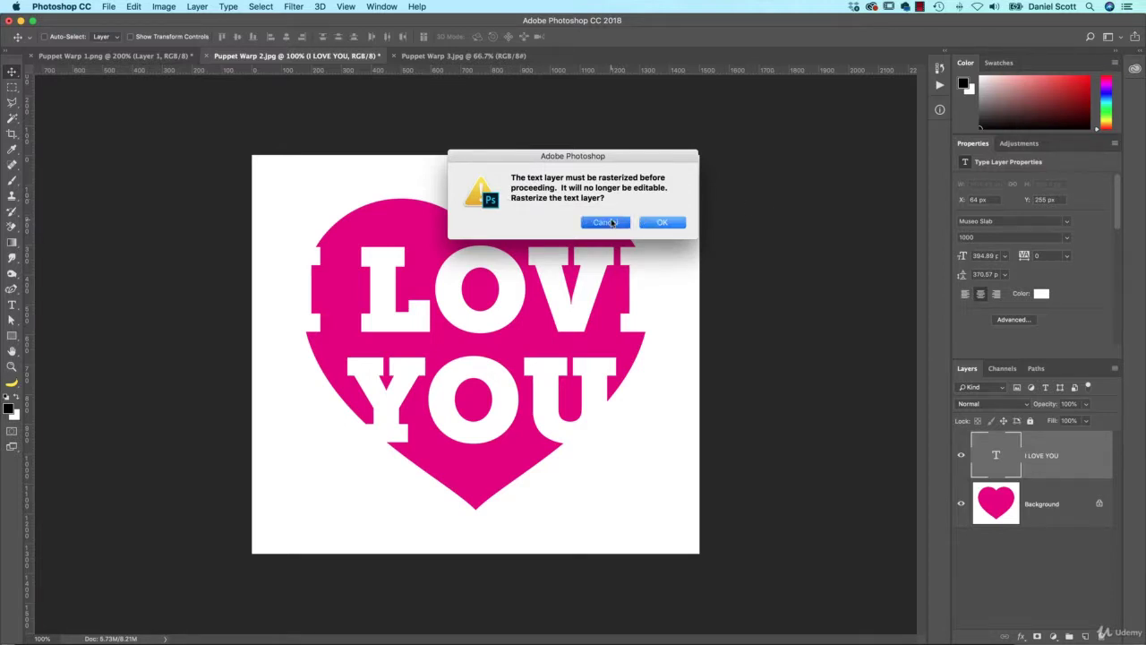
Convert the I LOVE YOU text layer to a smart object and start a Puppet Warp on it.
right_click(1052, 460)
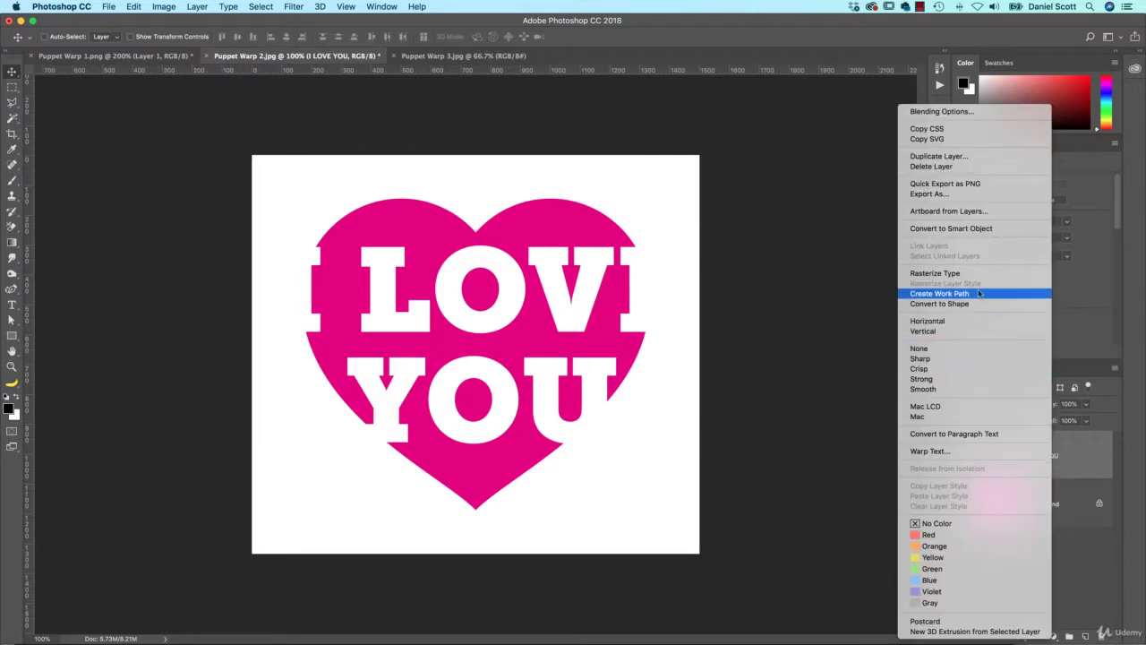
left_click(950, 227)
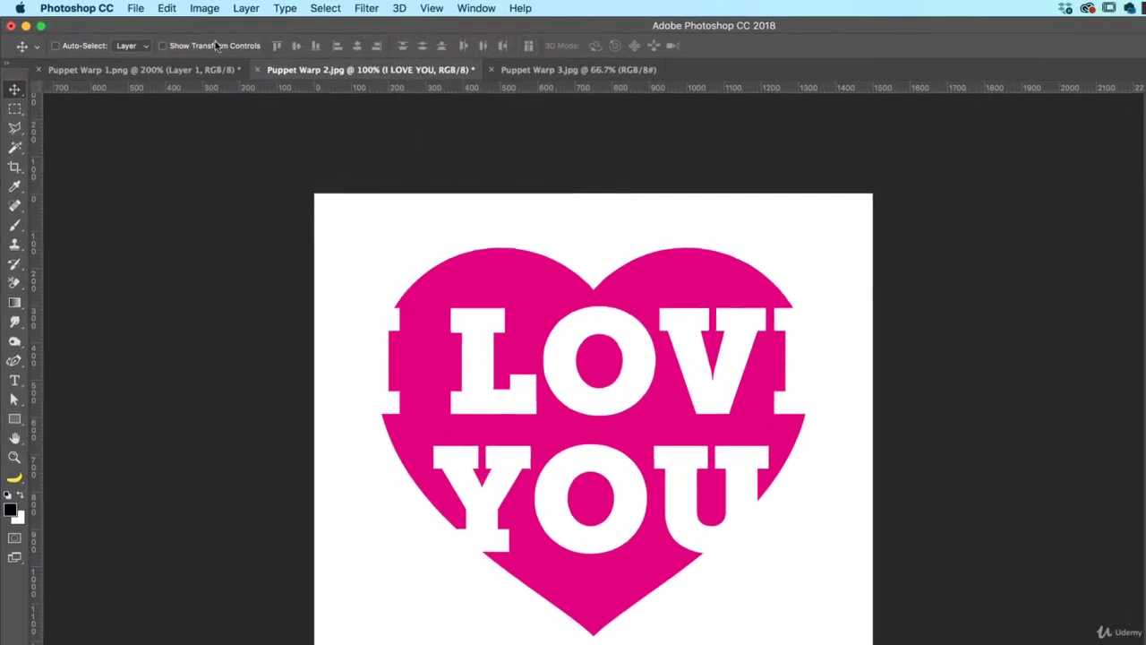
left_click(133, 7)
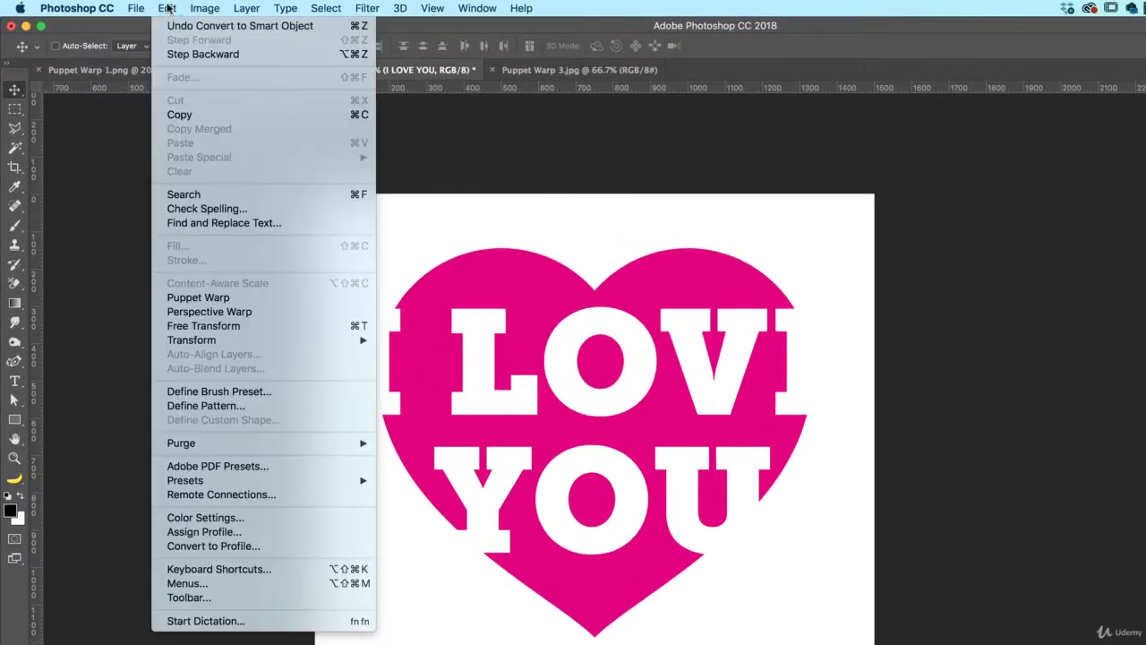
left_click(199, 303)
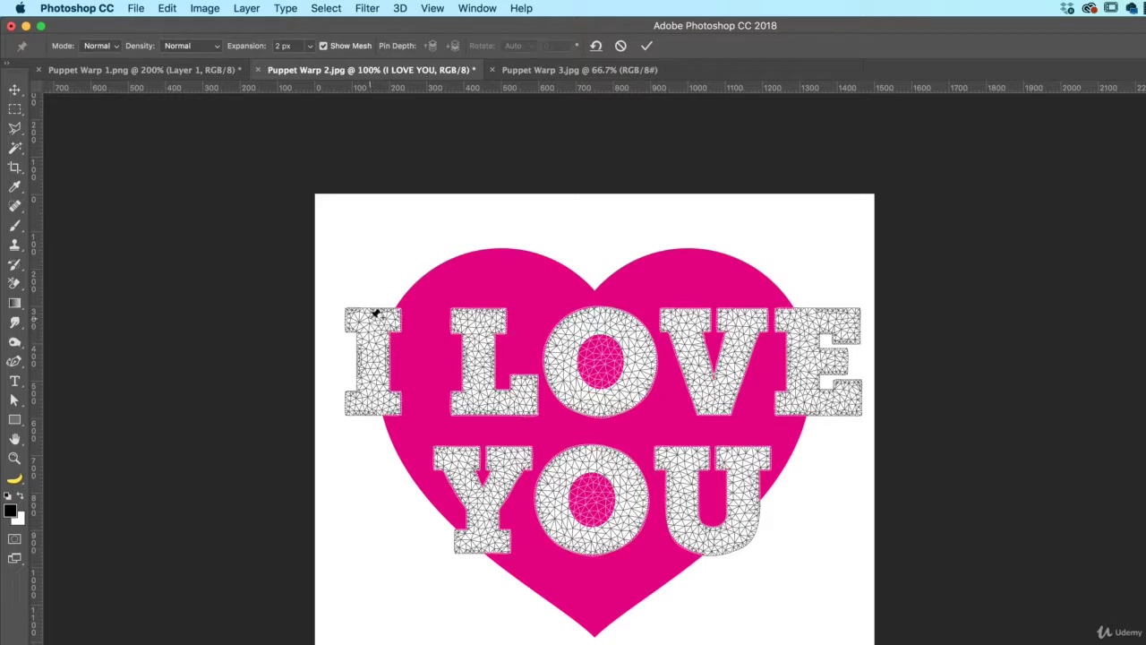
Place puppet pins near the upper and lower ends of the letters I, L and the O in "LOVE".
left_click(368, 318)
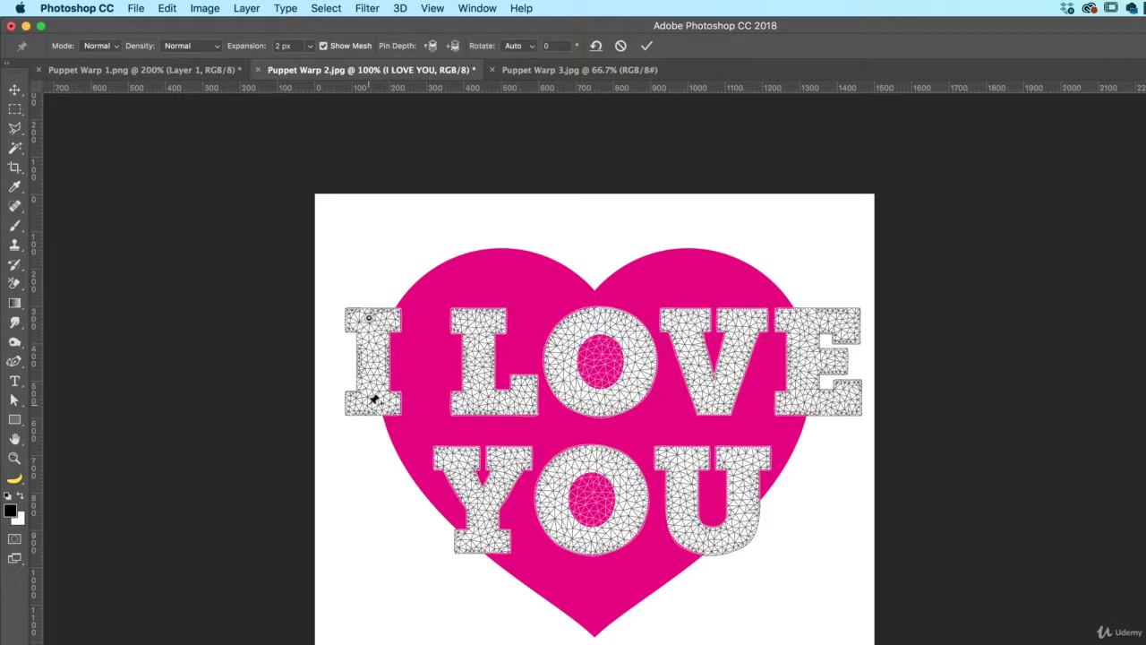
left_click(368, 404)
left_click(475, 327)
left_click(480, 391)
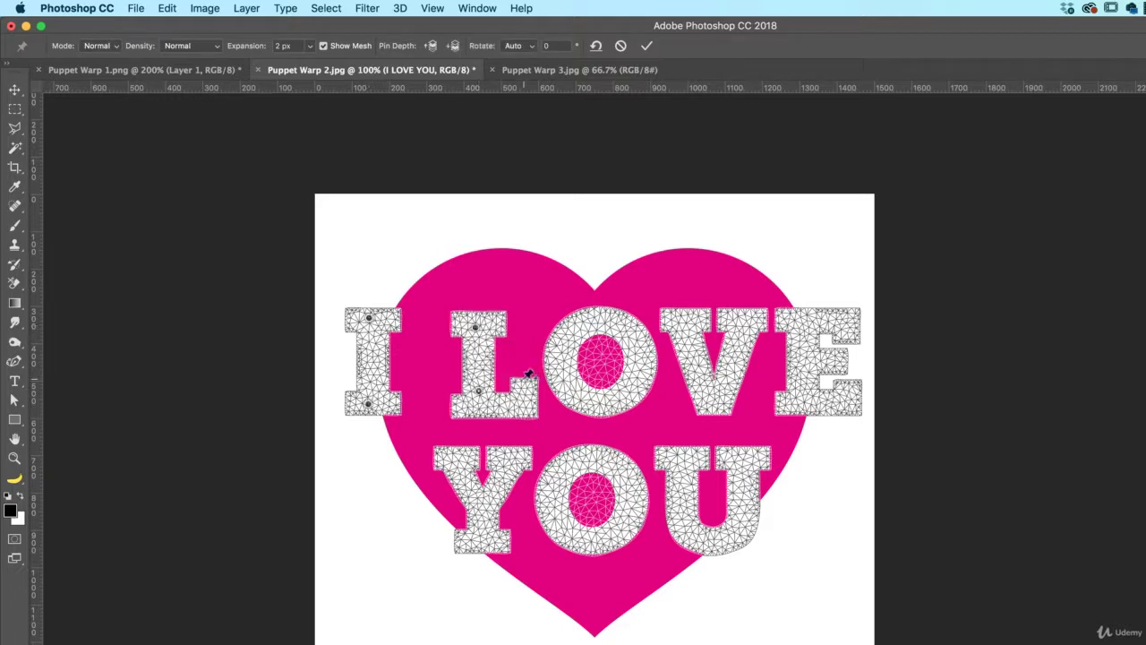
left_click(604, 325)
left_click(602, 399)
Pin the V at both upper ends and its lower point, the E at its four corners, and the U at its upper right end.
left_click(683, 332)
key("super+z")
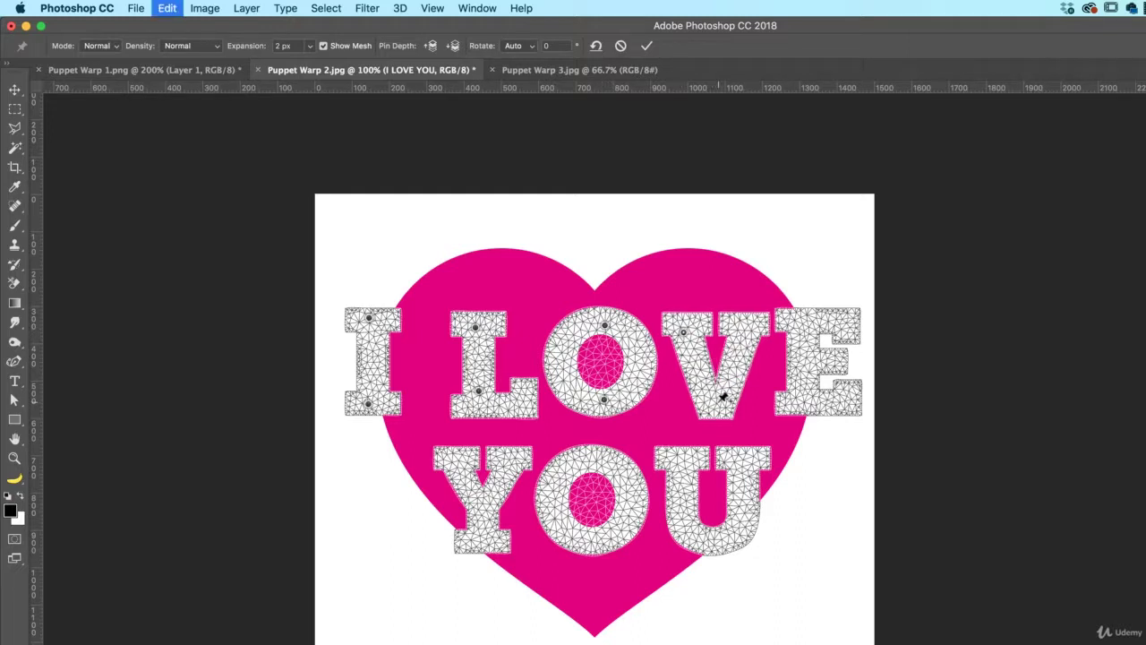
left_click(718, 405)
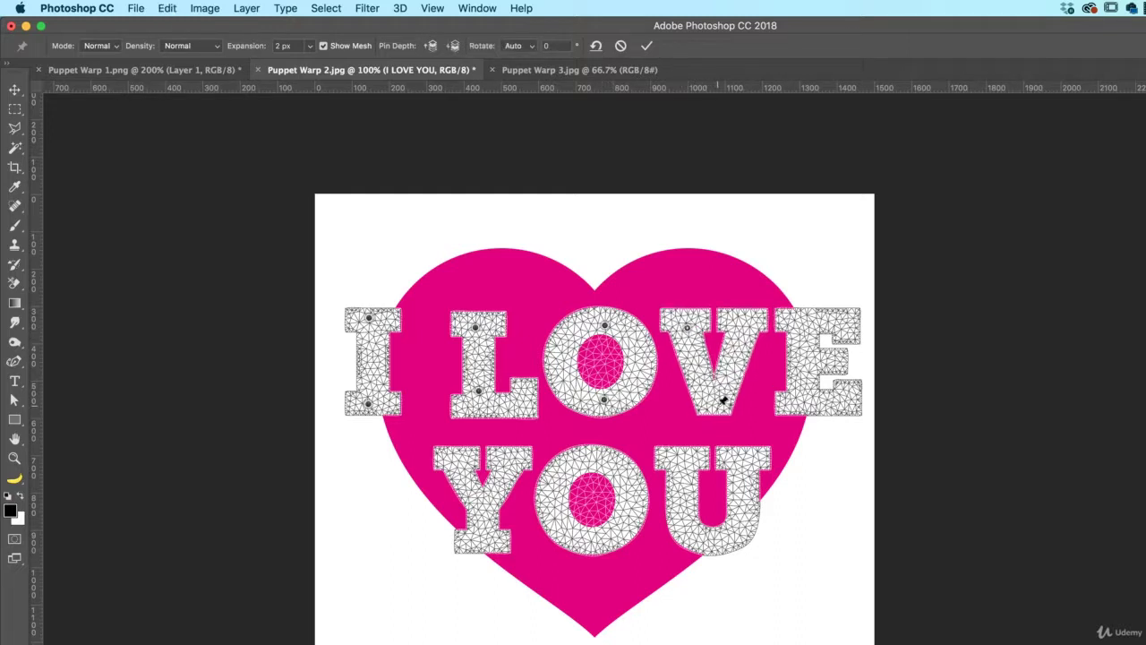
left_click(744, 327)
left_click(784, 321)
left_click(791, 405)
left_click(857, 407)
left_click(851, 321)
left_click(761, 459)
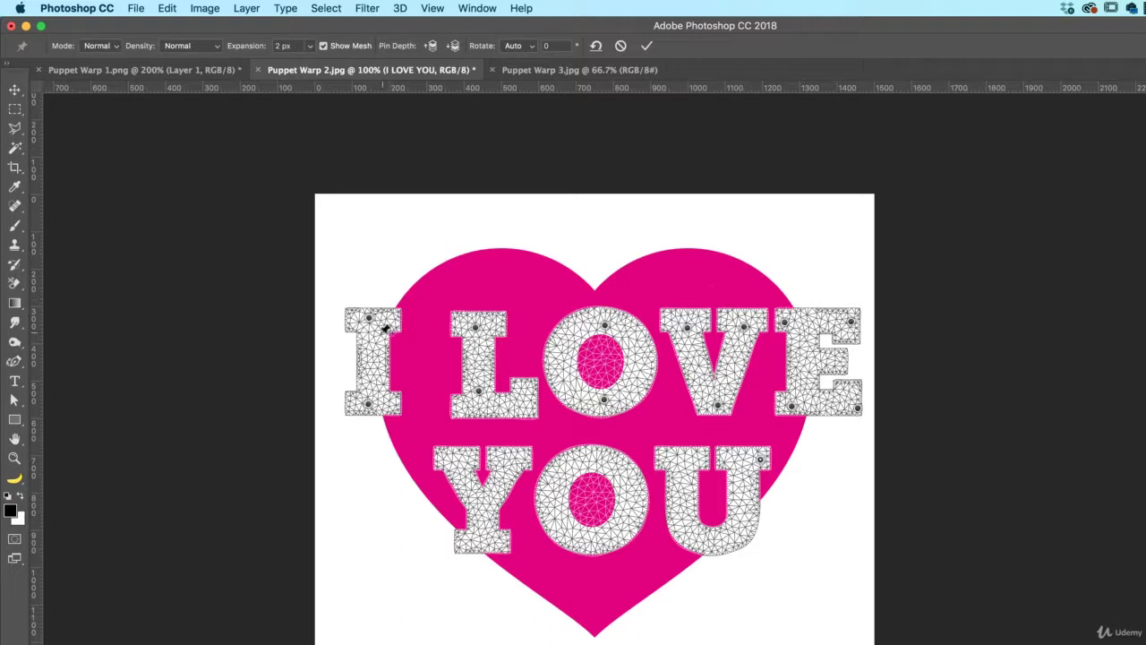
Bend the letter I to follow the heart's left edge, moving its end pins inward and using an extra middle pin.
left_click_drag(369, 317, 409, 300)
left_click(368, 405)
left_click_drag(368, 405, 413, 419)
left_click_drag(412, 305, 429, 274)
left_click_drag(412, 354, 392, 357)
left_click_drag(432, 279, 435, 289)
Stretch the L up into the heart's left lobe, shape its foot with an extra pin, and adjust the O beside it.
left_click_drag(480, 324, 494, 269)
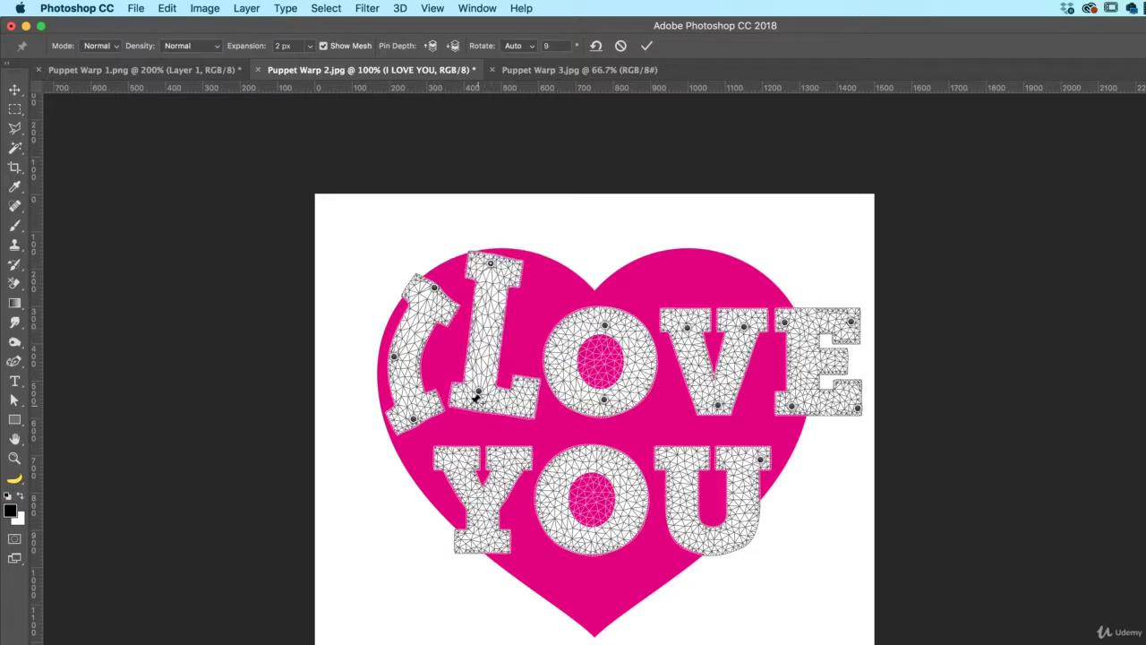
left_click_drag(484, 403, 535, 403)
left_click_drag(605, 323, 597, 329)
left_click_drag(604, 400, 600, 398)
Stretch the V's two arms up into the heart's right lobe and shift its lower point slightly left.
left_click_drag(684, 327, 644, 274)
left_click_drag(718, 405, 706, 403)
left_click_drag(743, 327, 755, 275)
Move the E's four corner pins inward so the letter tilts and follows the heart's right edge.
key("alt")
left_click(782, 323)
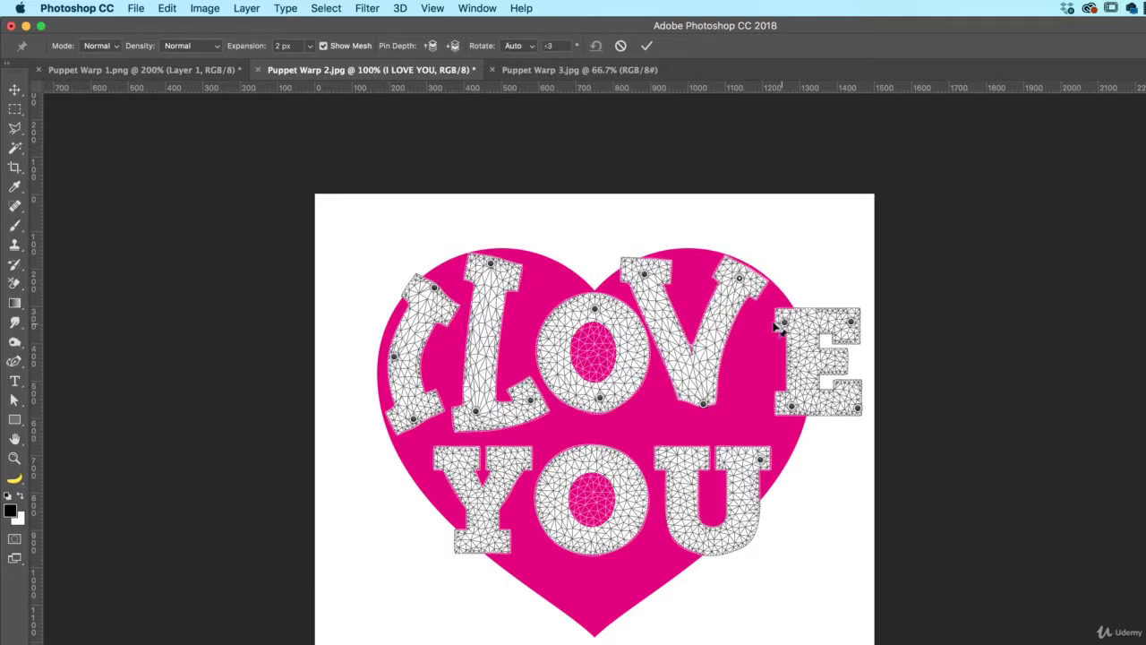
left_click_drag(783, 323, 755, 320)
left_click_drag(791, 407, 759, 407)
left_click_drag(858, 409, 800, 418)
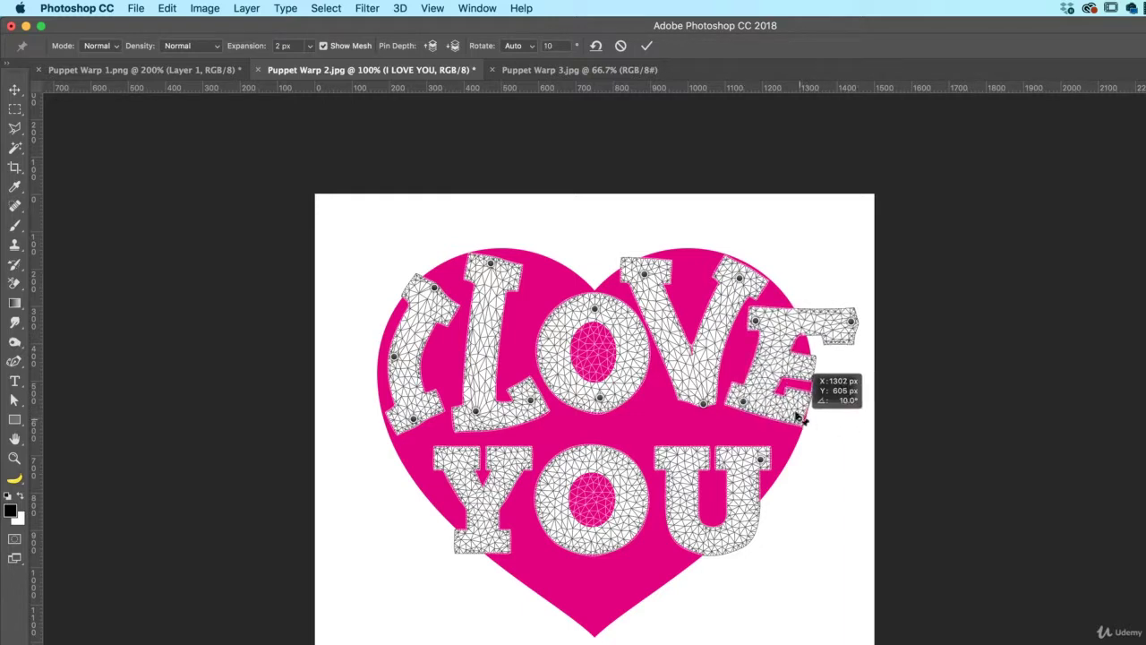
left_click_drag(834, 334, 809, 338)
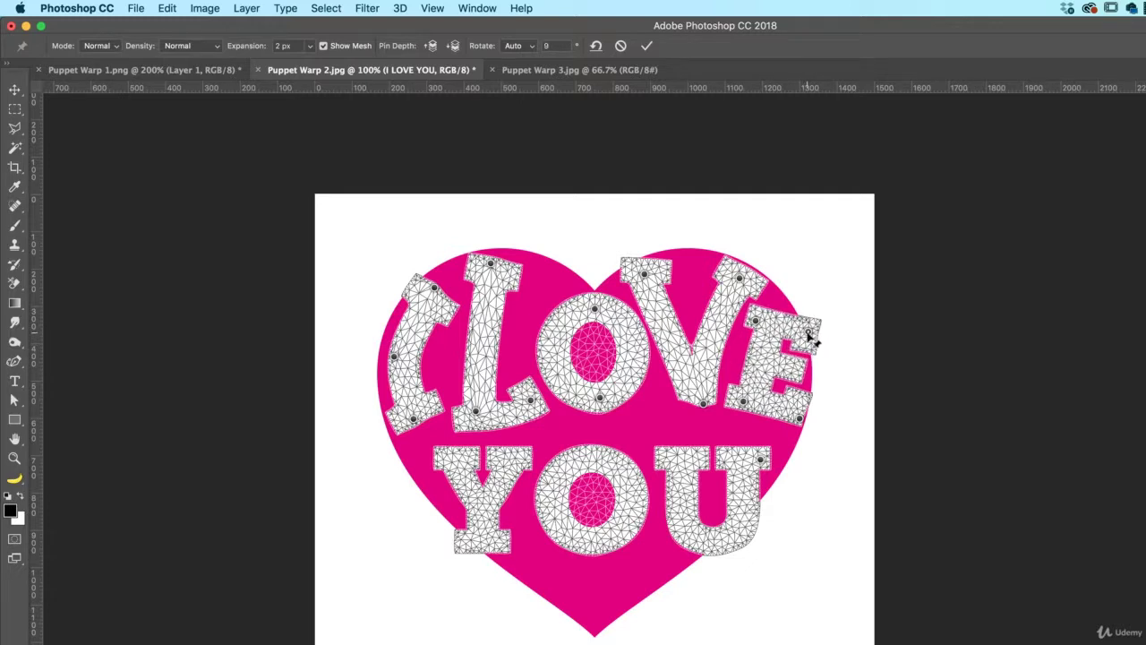
left_click(166, 10)
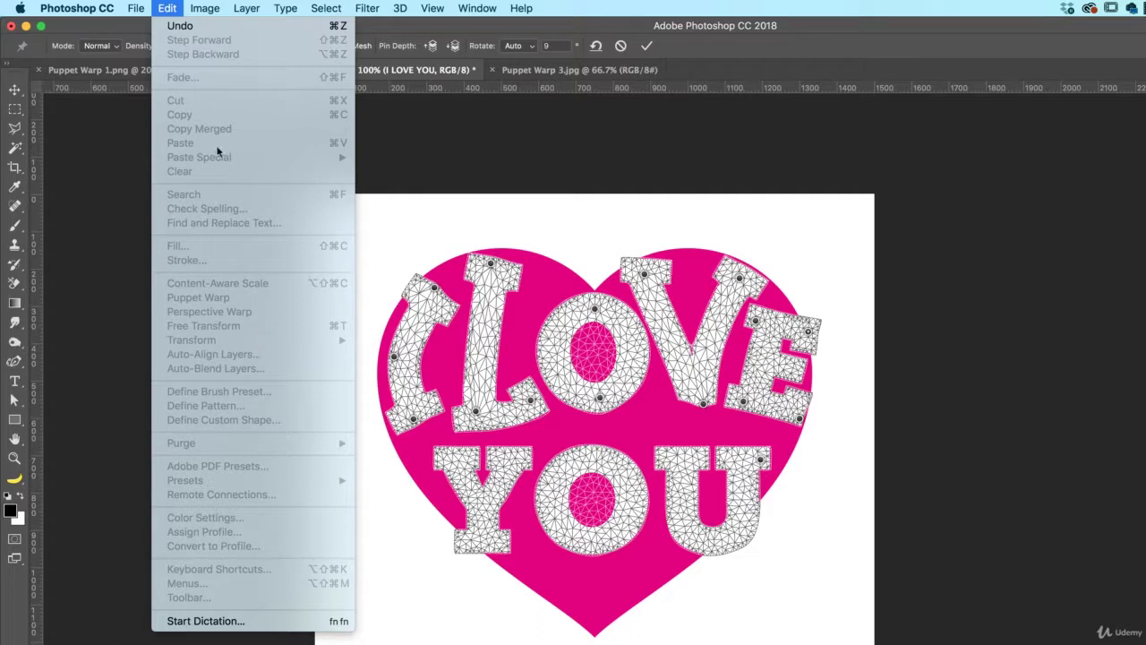
left_click(167, 9)
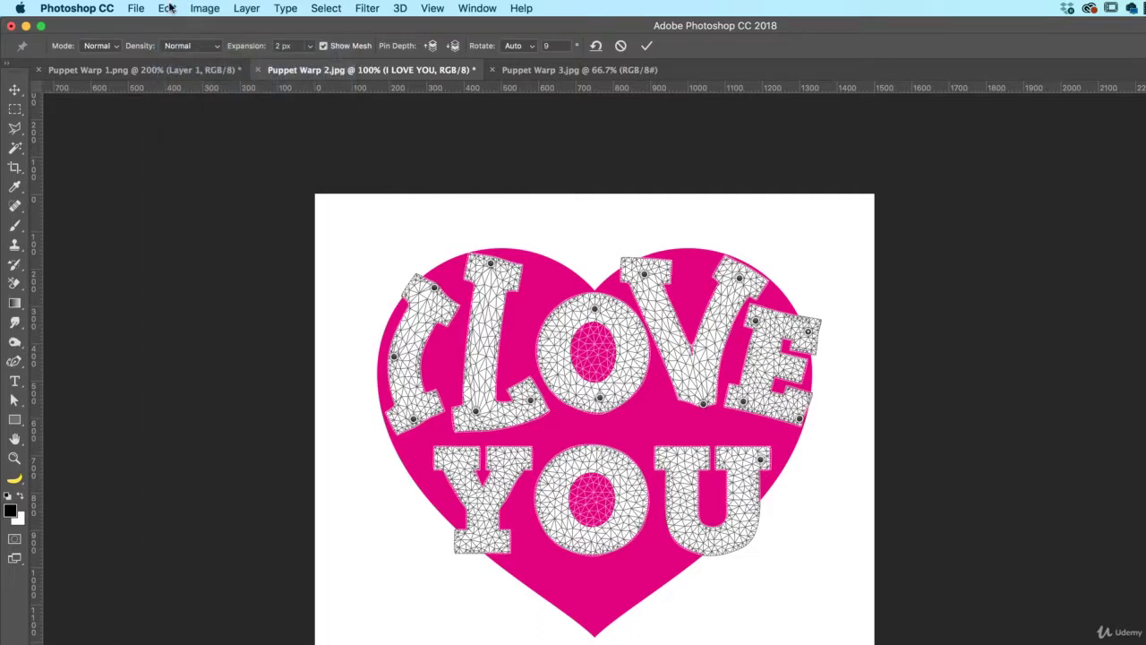
Pin the Y at its foot and both arms, spread its left arm outward, shift its foot right, and commit the puppet warp.
left_click(488, 548)
left_click(452, 461)
left_click(516, 458)
left_click_drag(453, 462, 424, 464)
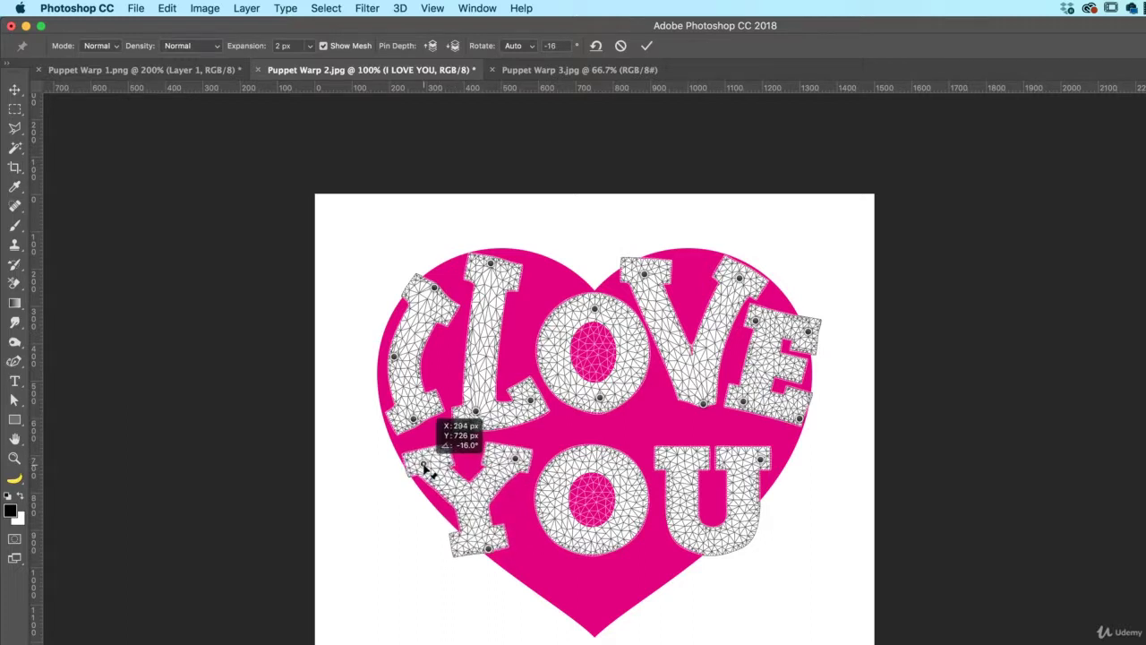
mouse_move(488, 549)
left_mouse_down()
mouse_move(505, 554)
mouse_move(507, 543)
left_mouse_up()
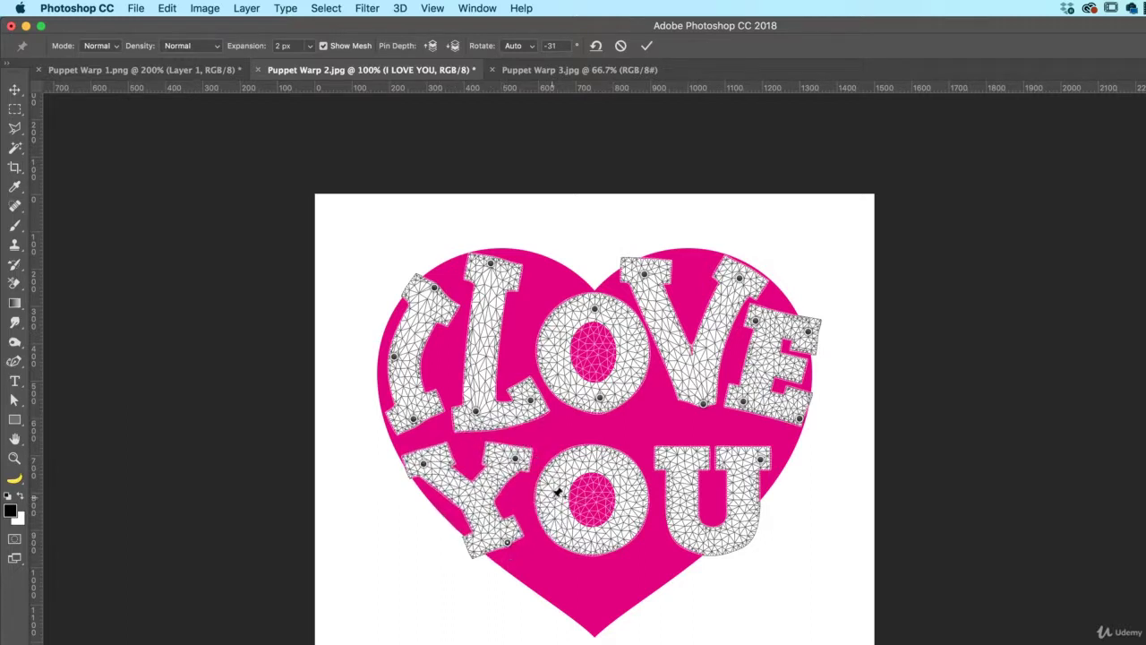
left_click(647, 45)
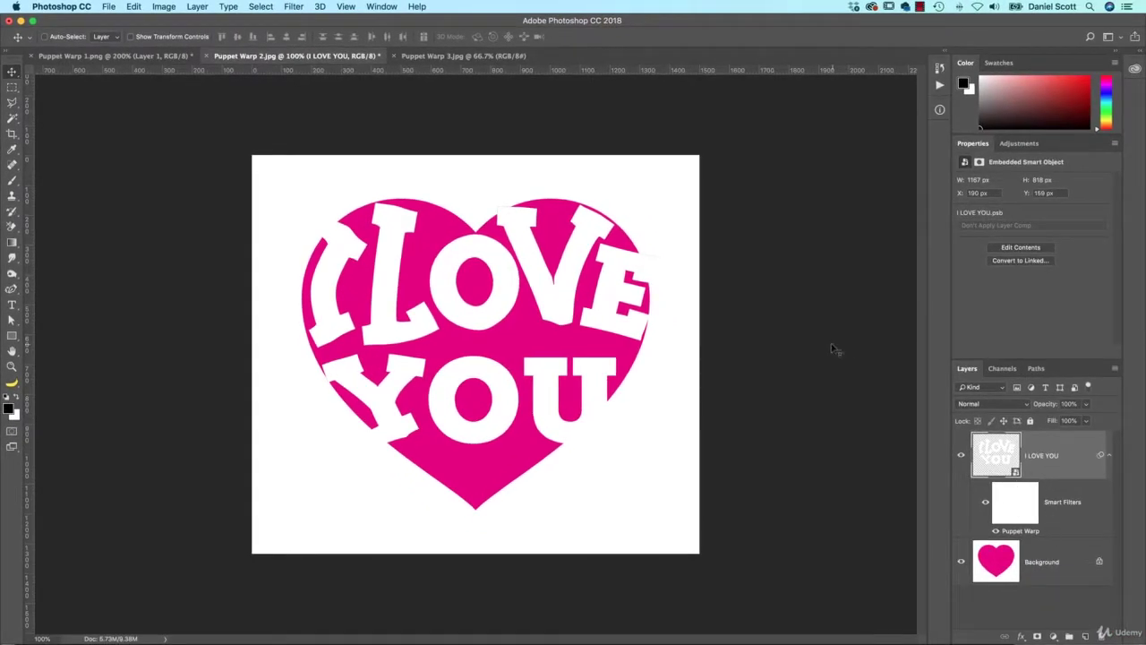
Hide and show the layer's Smart Filters to compare the text before and after the puppet warp.
left_click(987, 503)
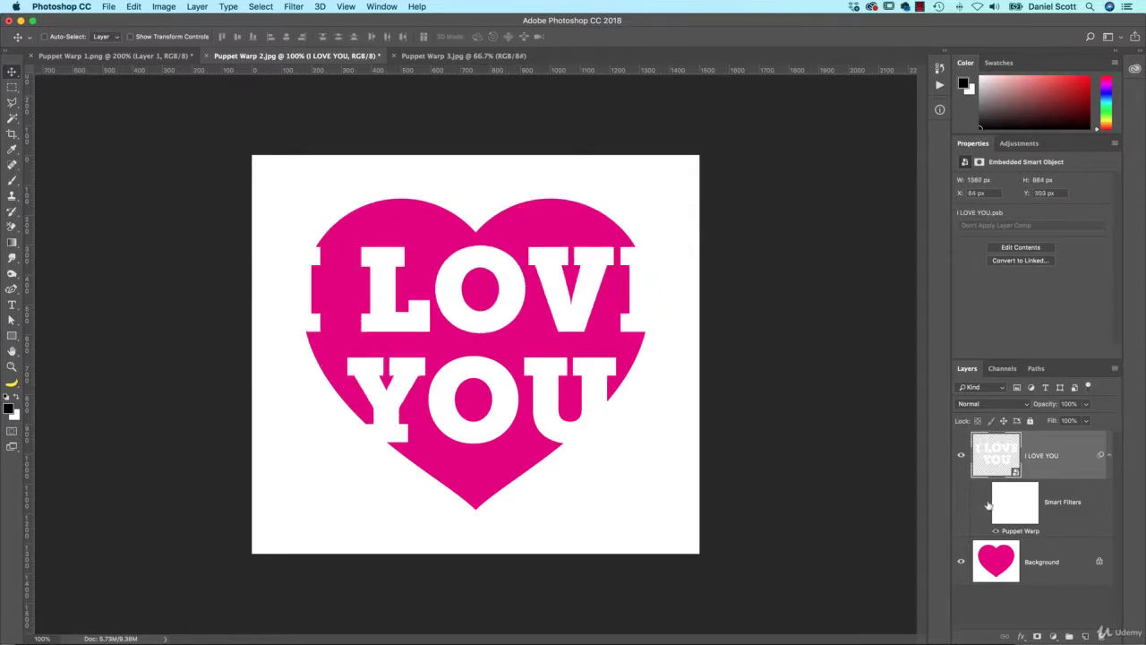
left_click(987, 504)
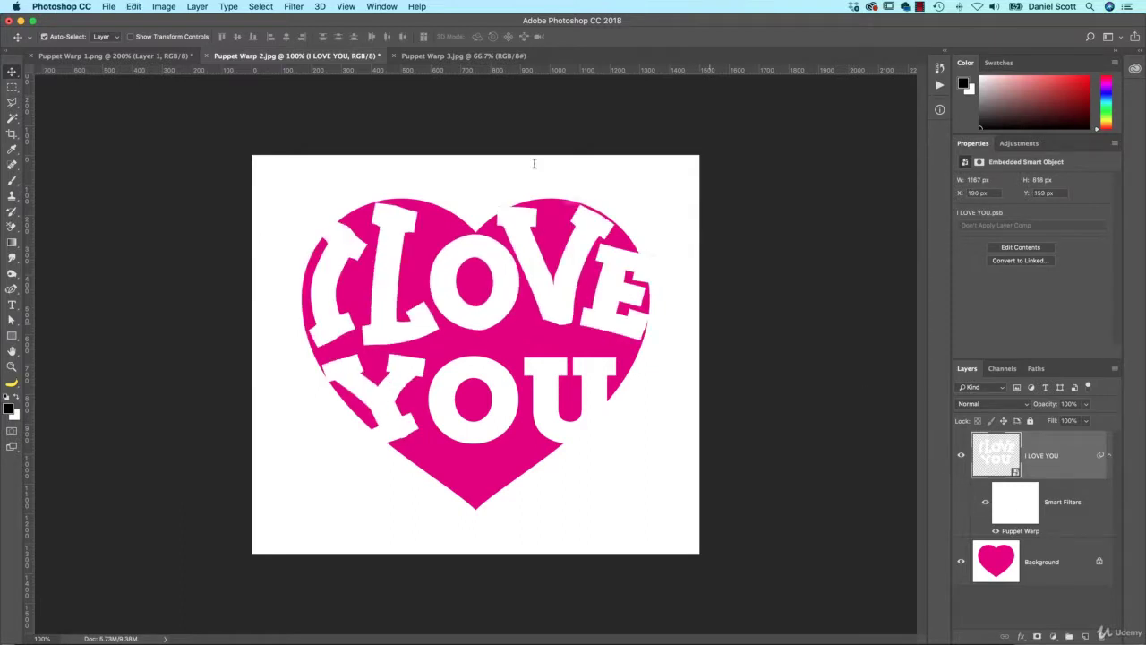
Scale the warped I LOVE YOU smart object up with Free Transform to about 1424 × 999 px.
key("ctrl+t")
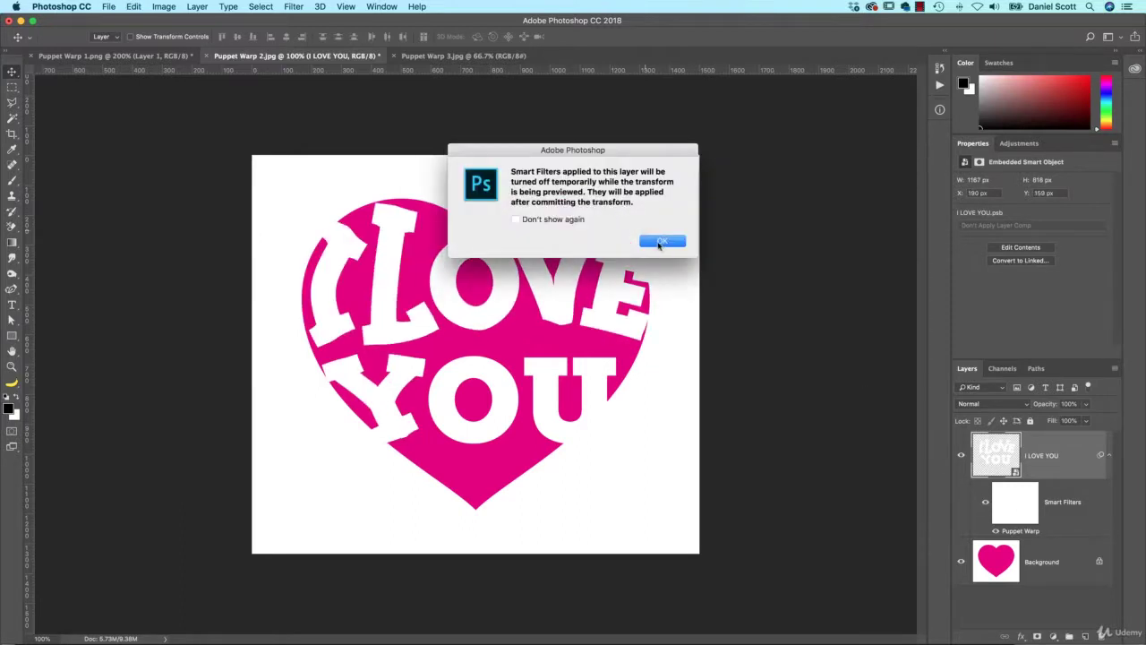
left_click(660, 243)
left_click_drag(690, 246, 732, 237)
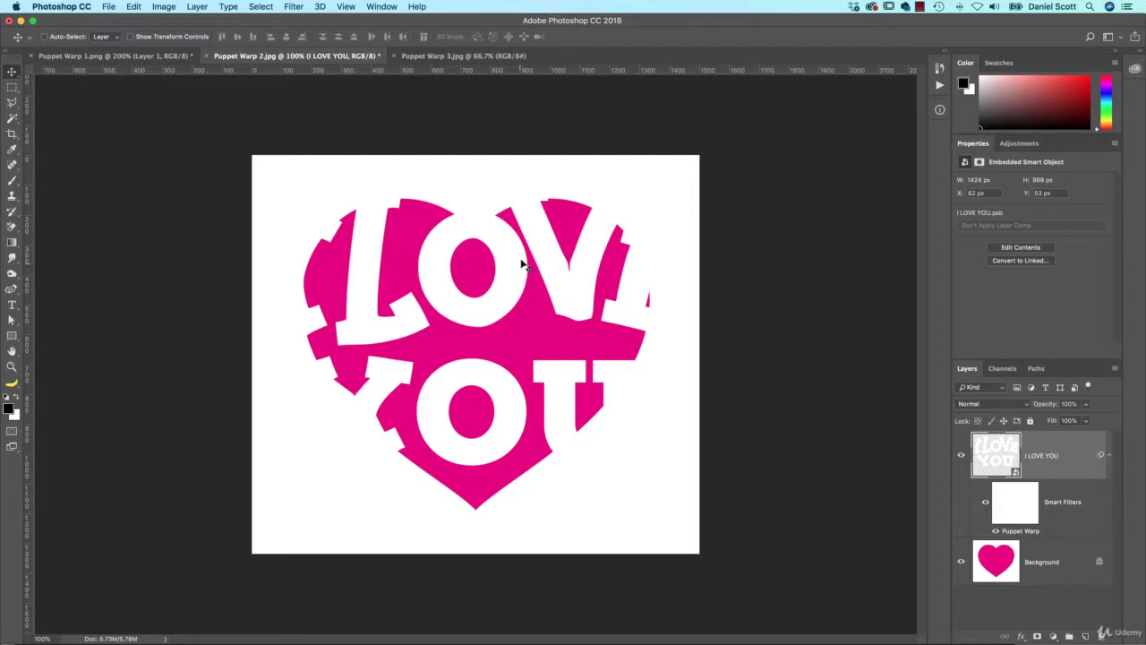
Reopen the Puppet Warp on the I LOVE YOU smart object to examine its pins, and close it without changes.
left_click(134, 6)
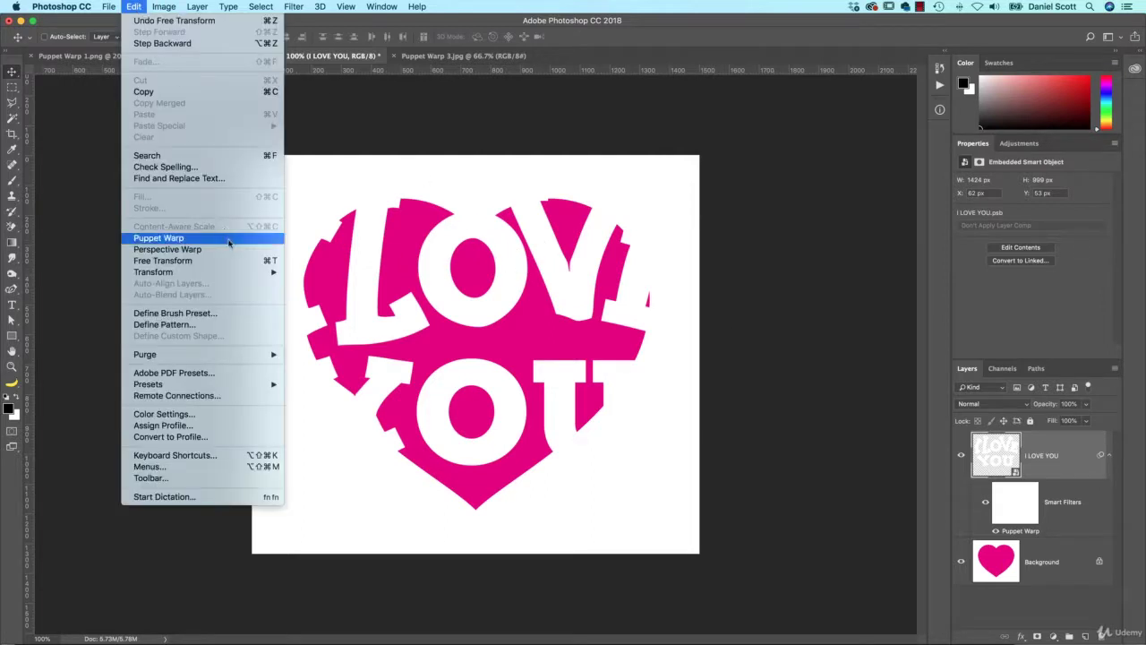
left_click(228, 235)
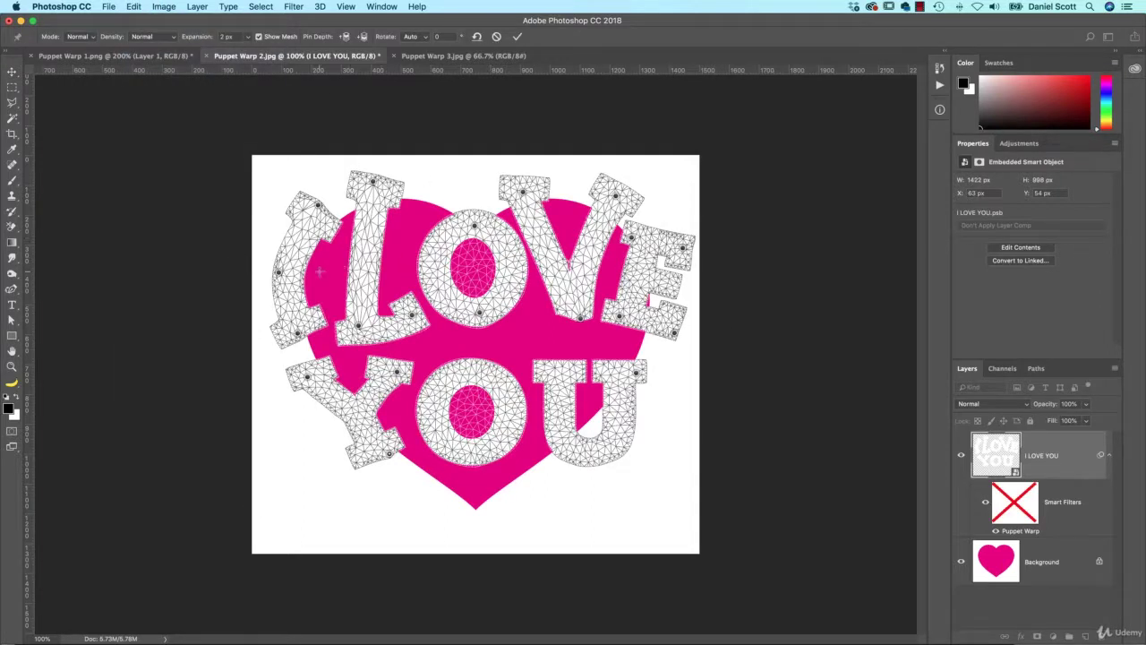
key("Return")
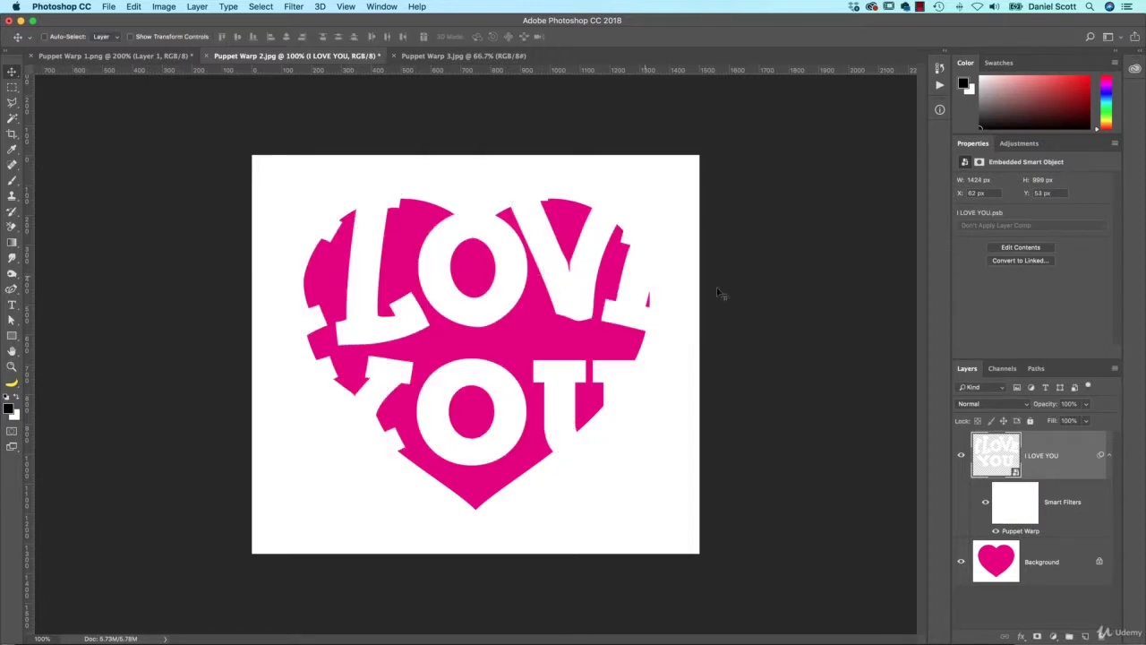
Edit the I LOVE YOU smart object's contents, replace LOVE with HATE, and save and close the document.
double_click(1001, 458)
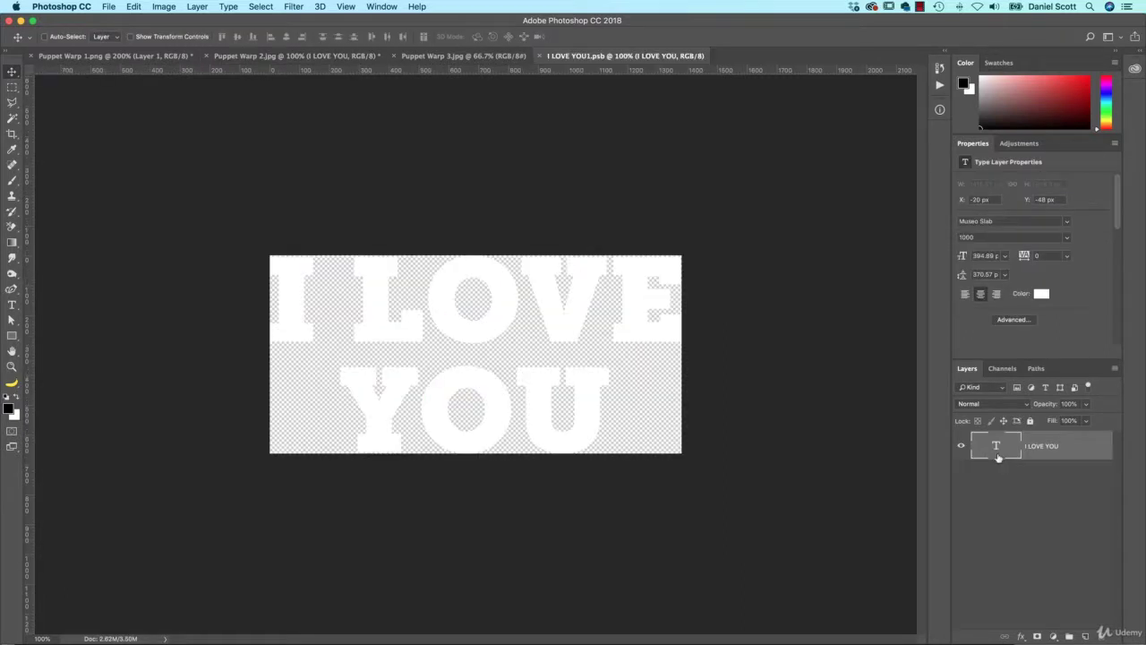
key("t")
left_click_drag(368, 303, 775, 301)
type("HATE")
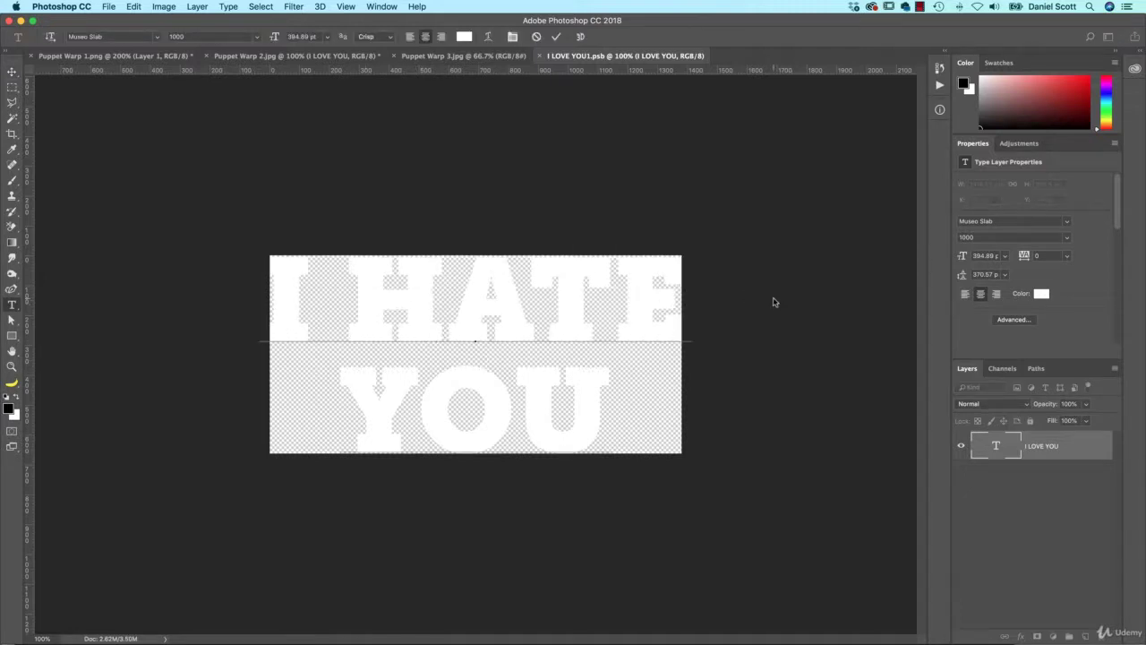
left_click(12, 72)
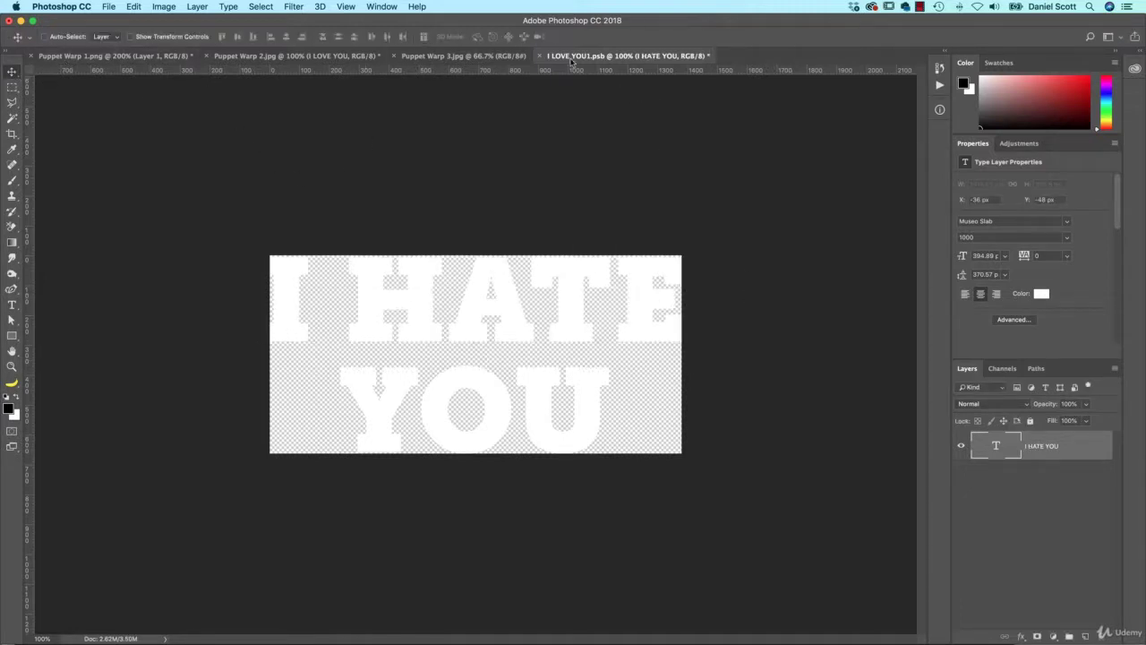
left_click(540, 56)
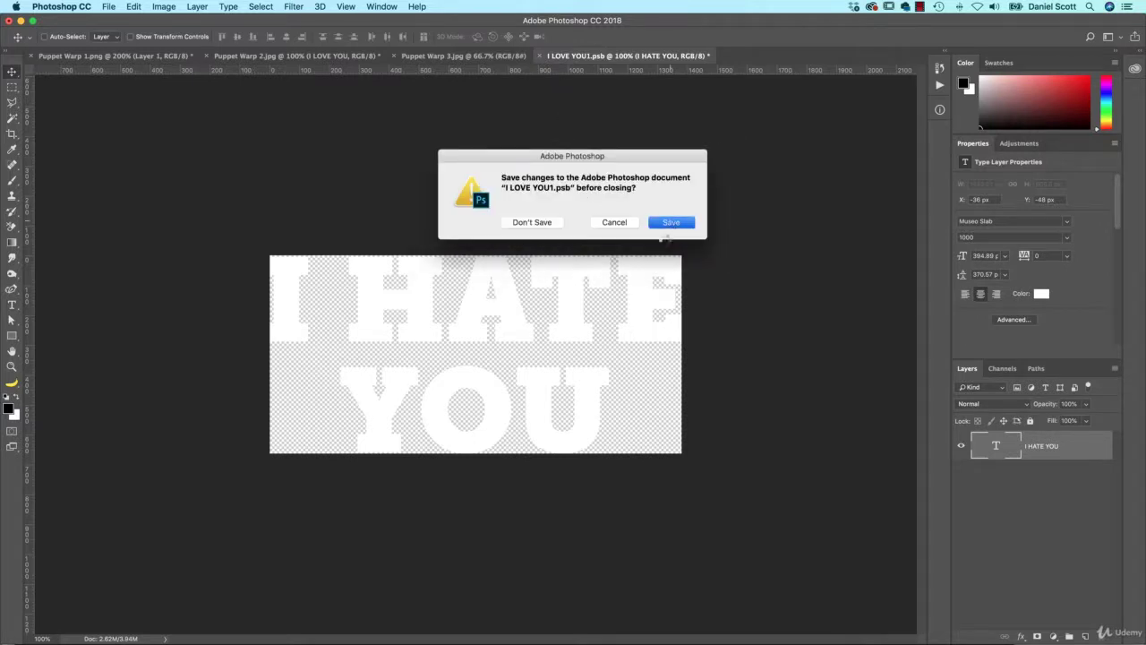
left_click(667, 224)
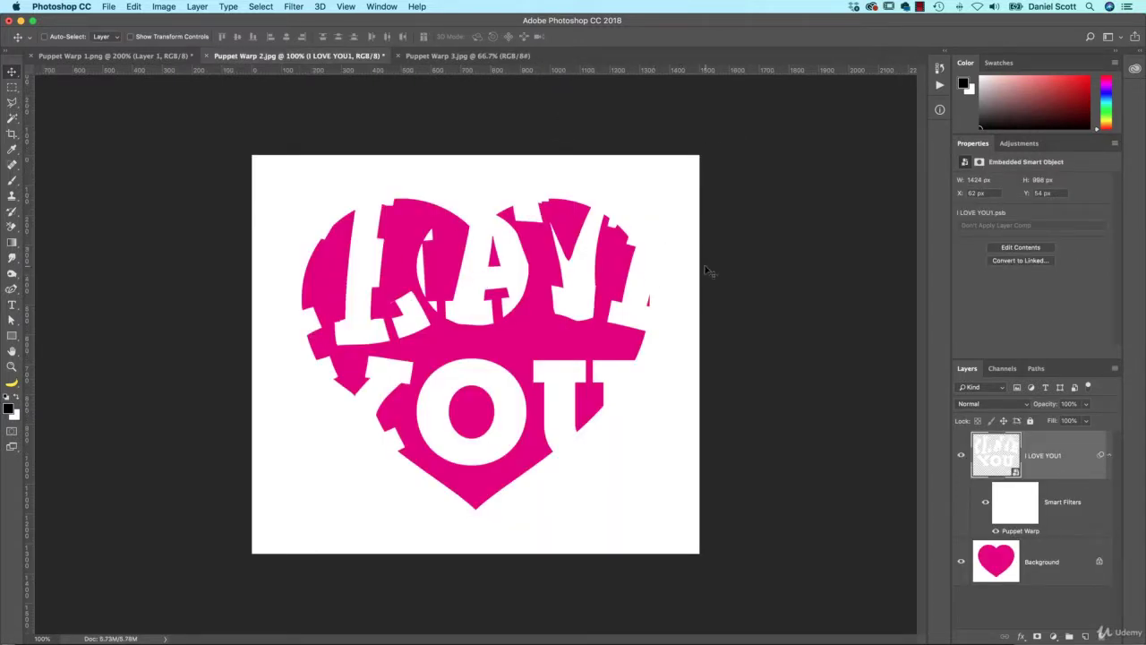
Reopen the Puppet Warp to examine its pins over the HATE lettering, and restore the I LOVE YOU text.
double_click(1019, 531)
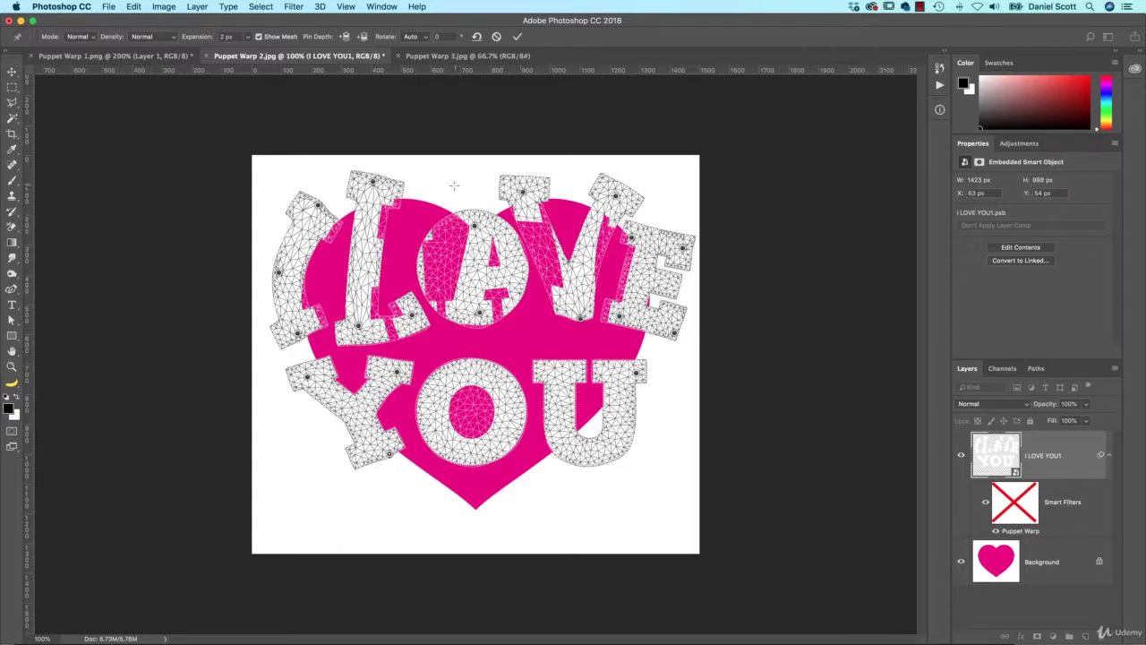
key("Return")
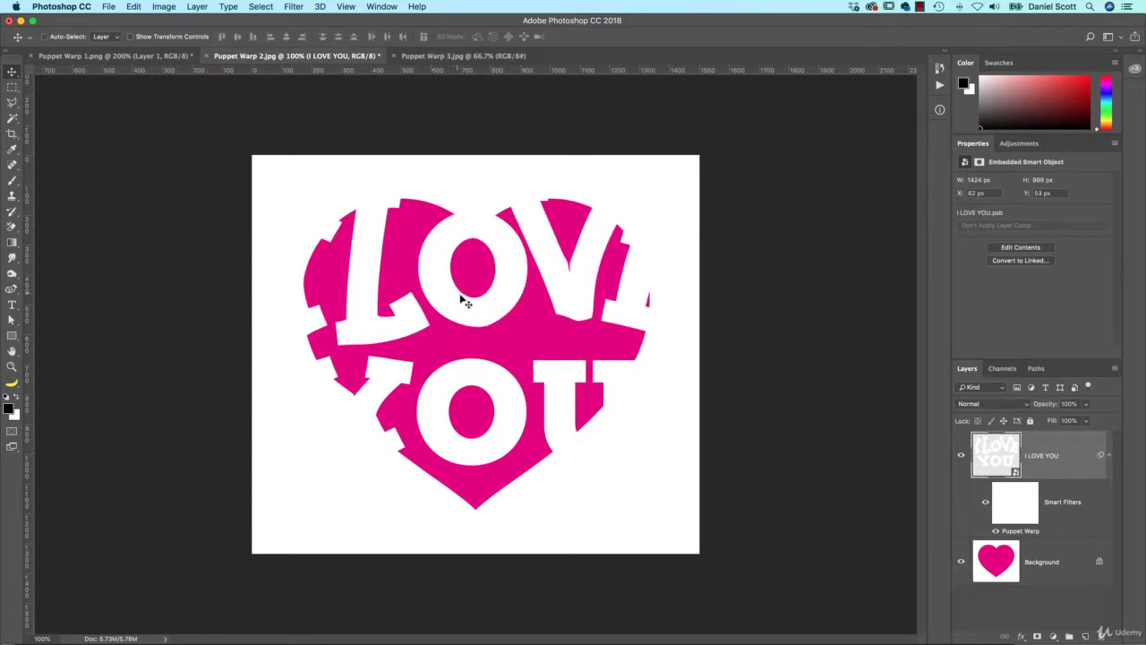
In Puppet Warp 3.jpg, compare the vine's Green and Blue channels and duplicate the Blue channel.
left_click(427, 56)
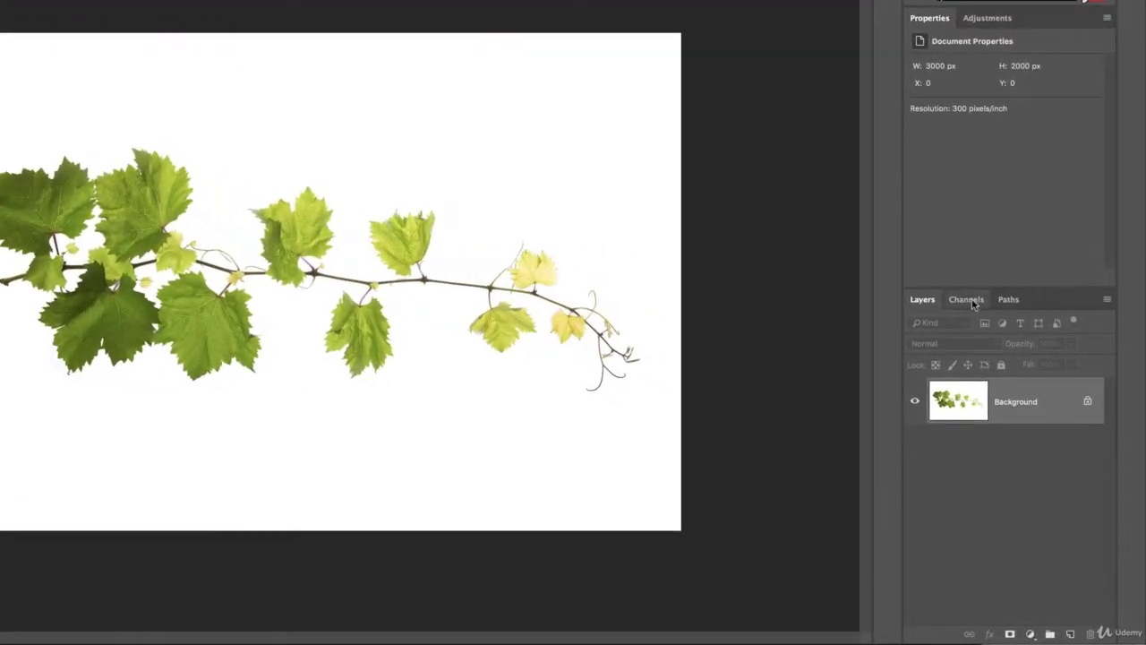
left_click(1001, 368)
left_click(963, 361)
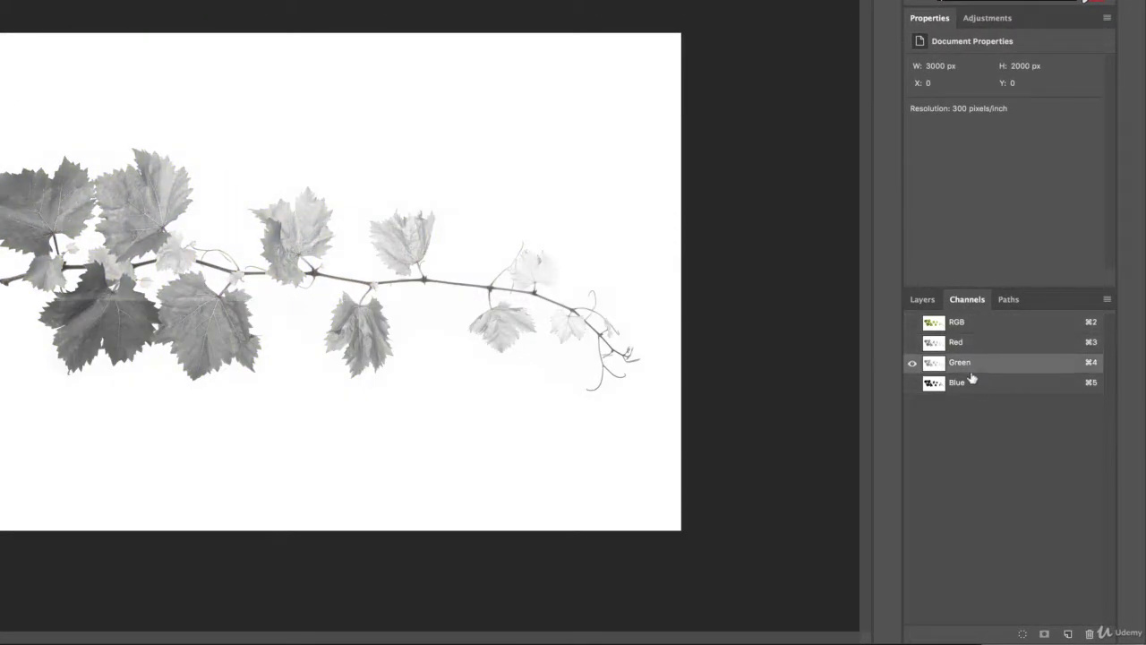
left_click(971, 382)
left_click(972, 361)
left_click(973, 382)
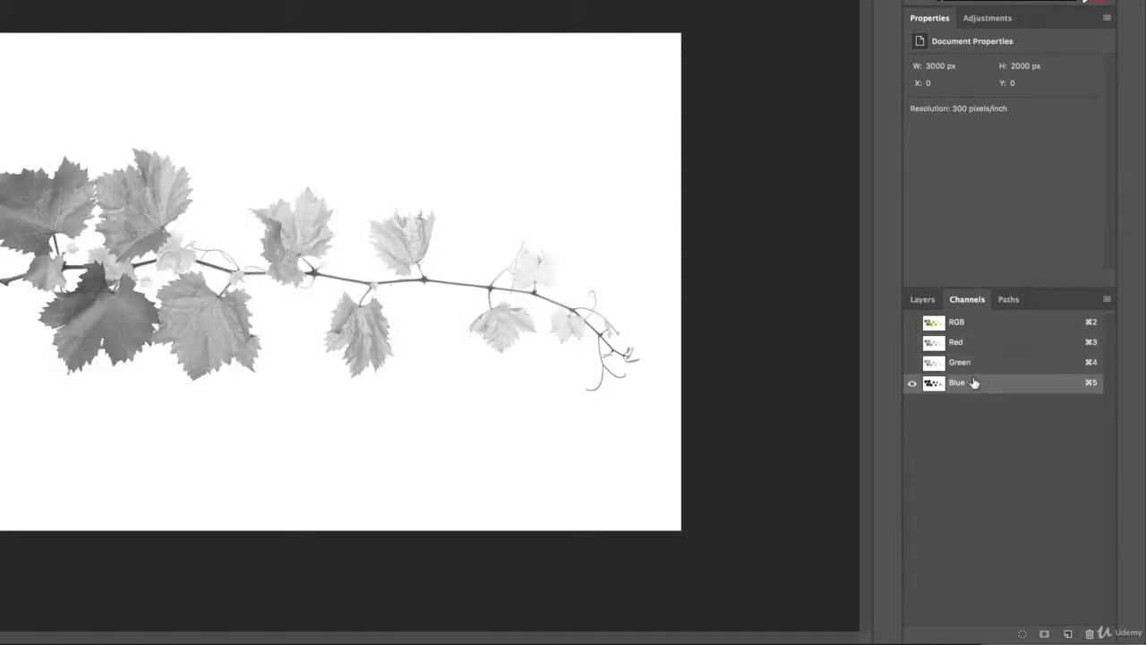
left_click_drag(984, 391, 1067, 633)
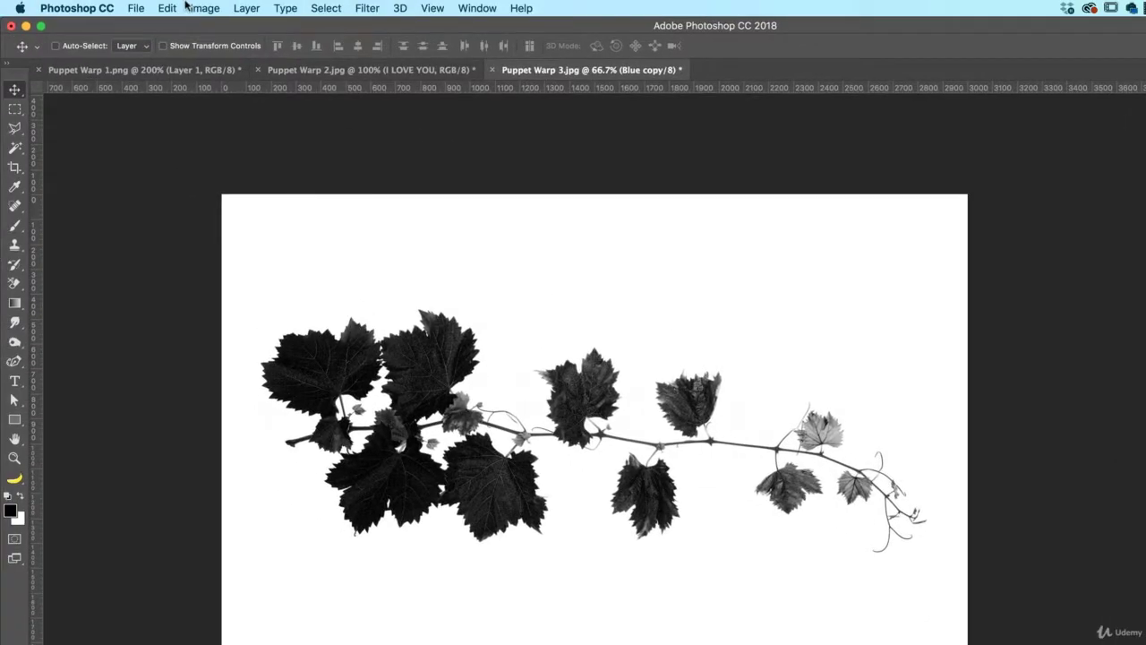
Darken the vine in the Blue copy channel with Levels, setting the black input to 12 and lowering the midtones.
left_click(204, 8)
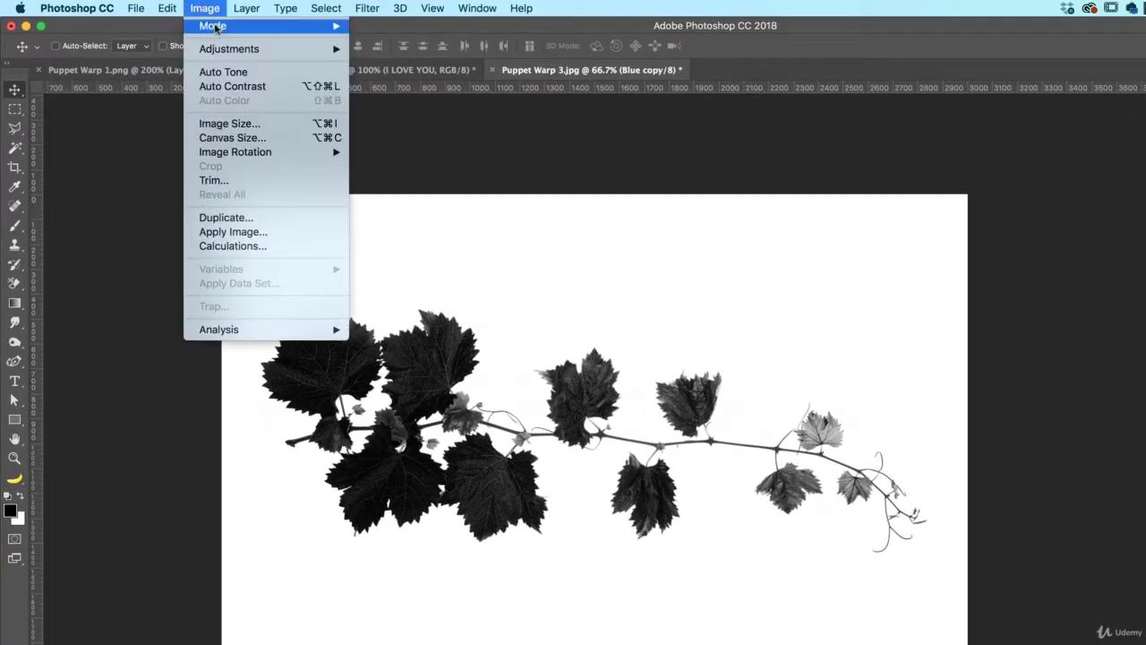
mouse_move(268, 49)
left_click(384, 64)
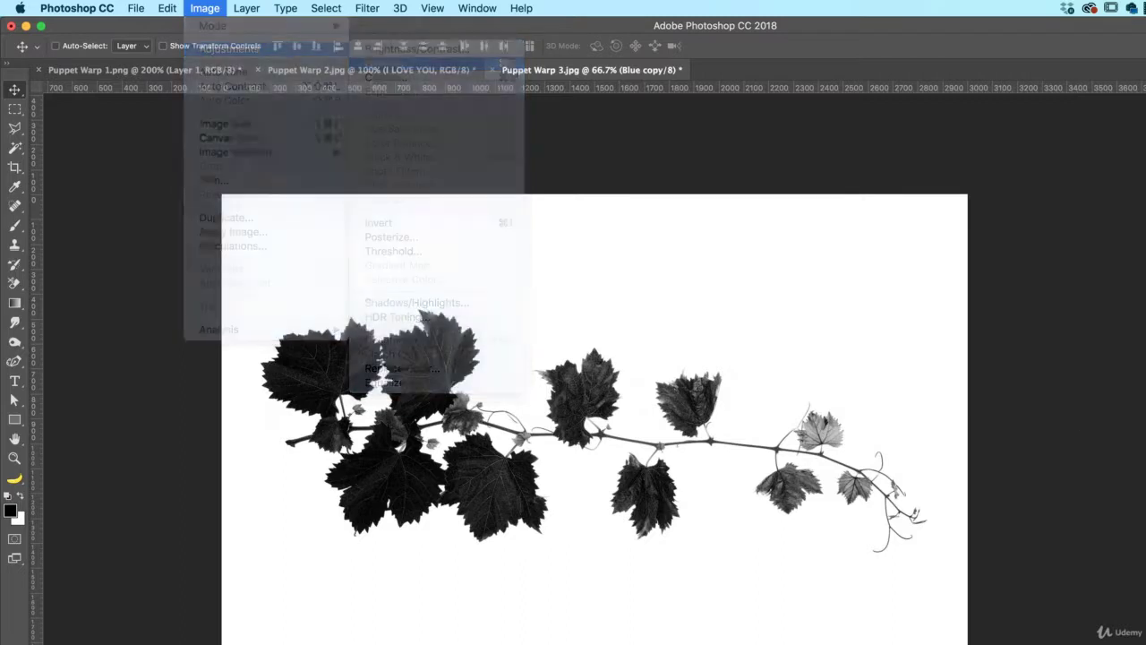
left_click_drag(1107, 186, 1062, 285)
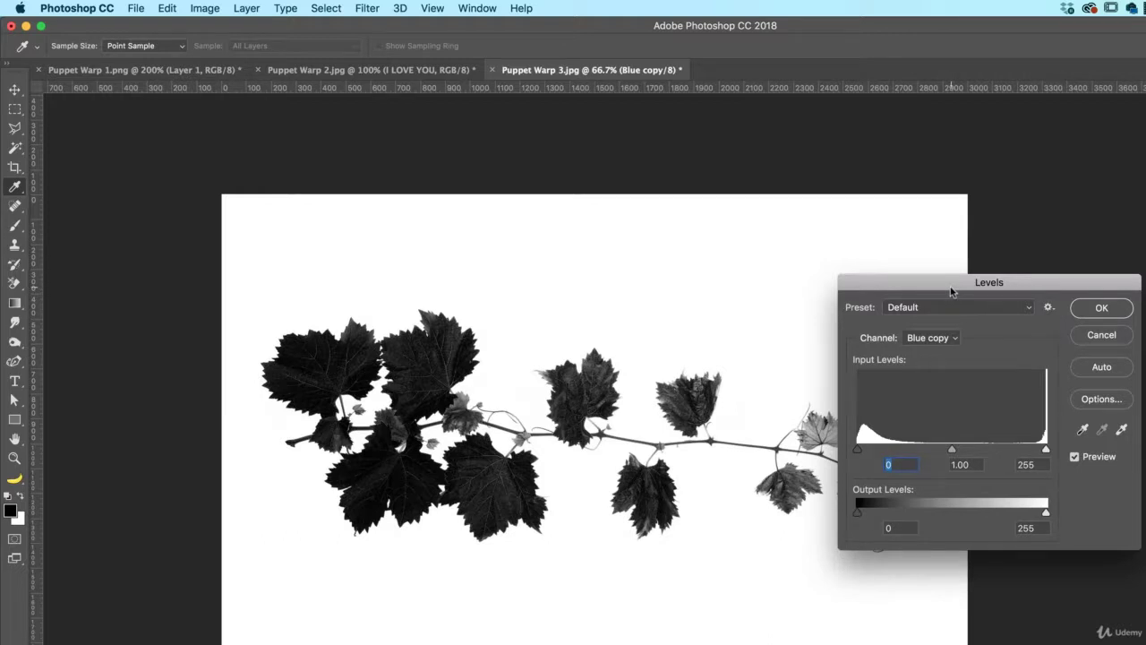
left_click_drag(951, 291, 762, 88)
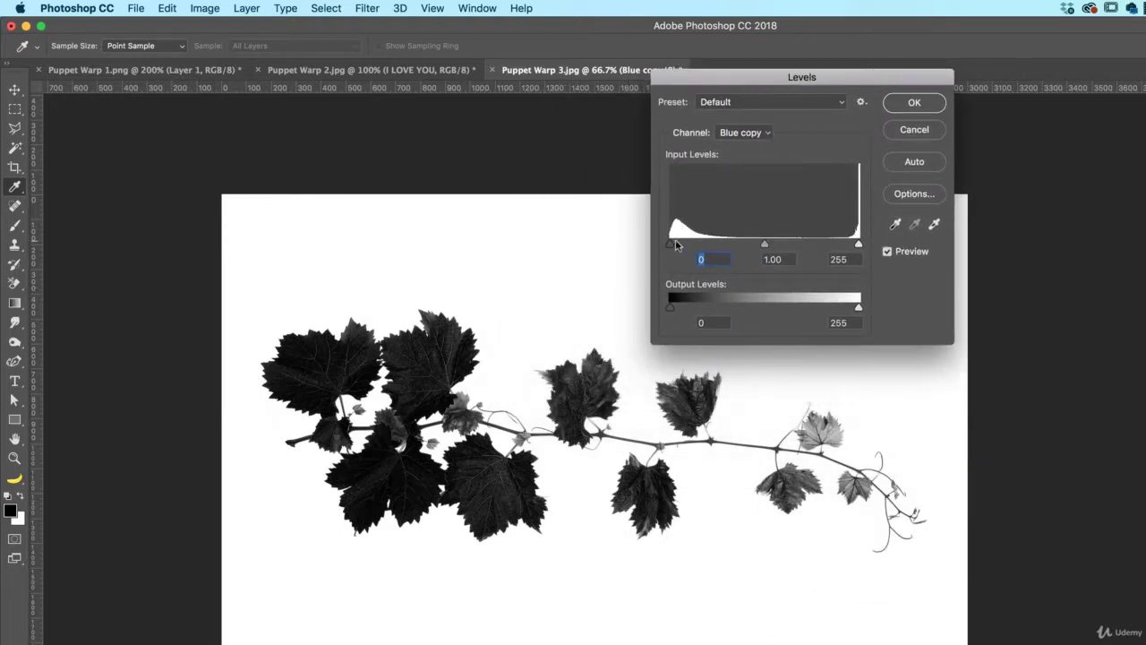
left_click_drag(676, 248, 679, 247)
left_click_drag(767, 247, 806, 256)
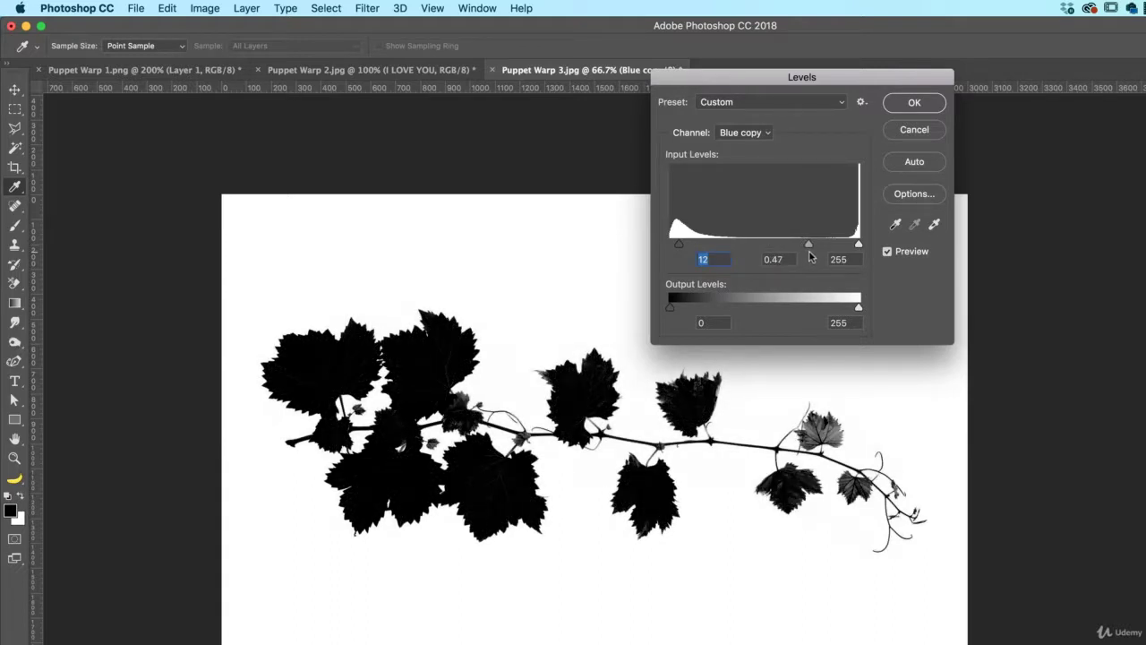
key("Tab")
left_click_drag(804, 250, 834, 258)
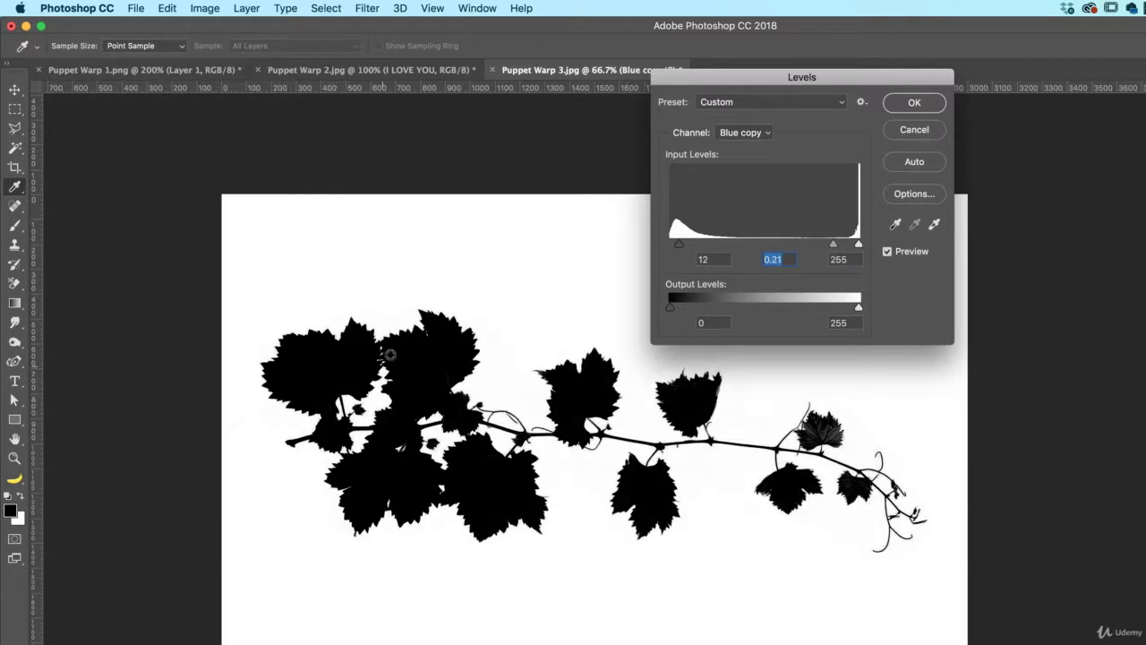
mouse_move(831, 246)
left_mouse_down()
mouse_move(806, 250)
mouse_move(852, 249)
left_mouse_up()
left_click(911, 102)
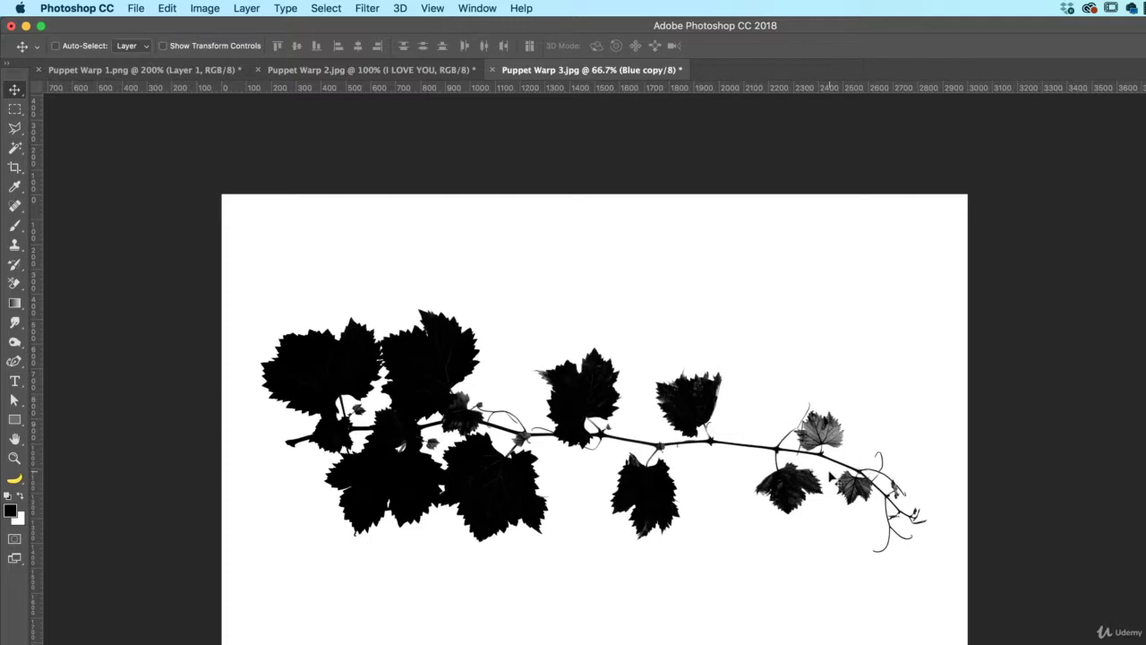
Set up a black Brush about 84 px in diameter with a hard edge for painting the vine's leaves.
key("super+plus")
key("super+plus")
key("super+plus")
left_click_drag(945, 473, 106, 484)
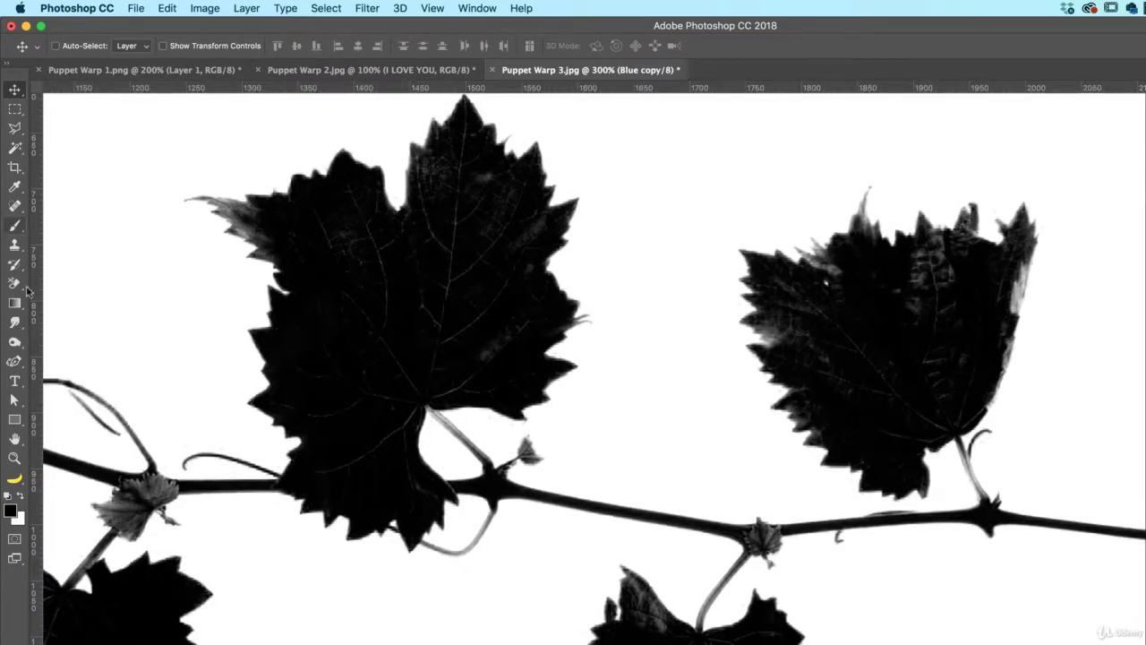
left_click(14, 227)
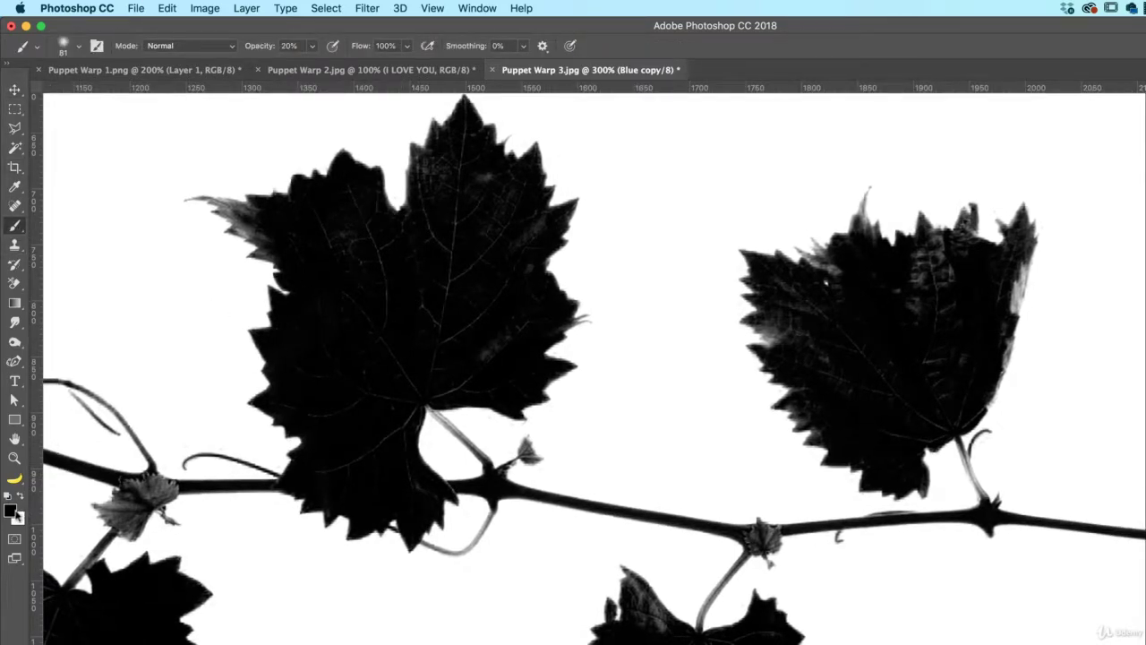
mouse_move(437, 362)
left_mouse_down()
mouse_move(449, 366)
mouse_move(447, 135)
left_mouse_up()
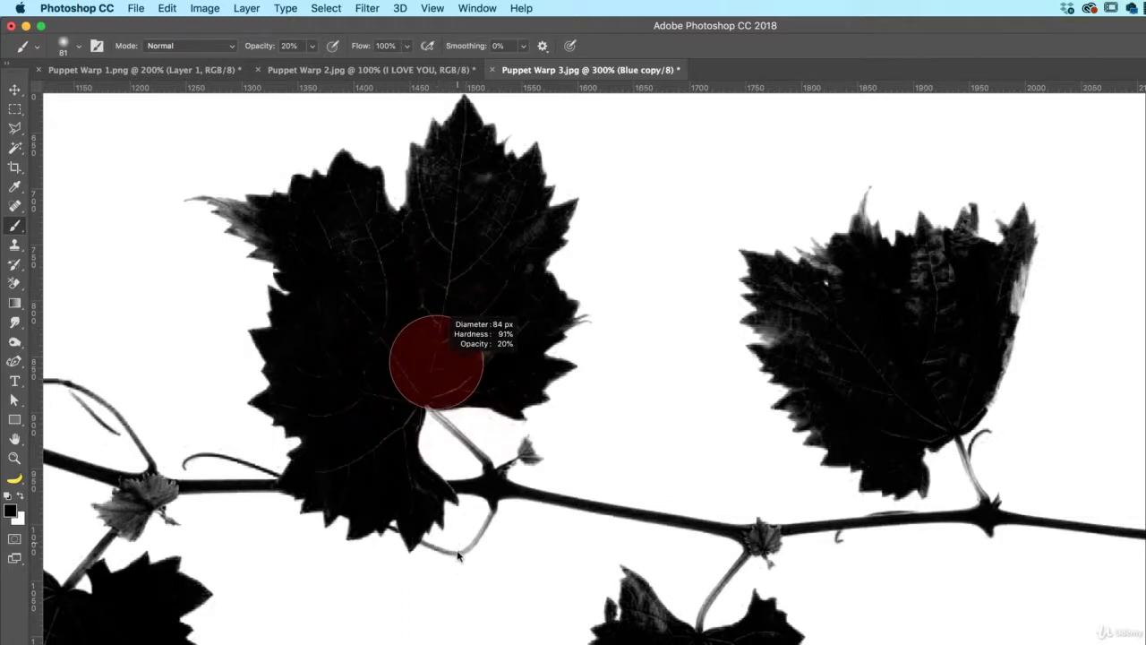
left_click_drag(457, 547, 459, 547)
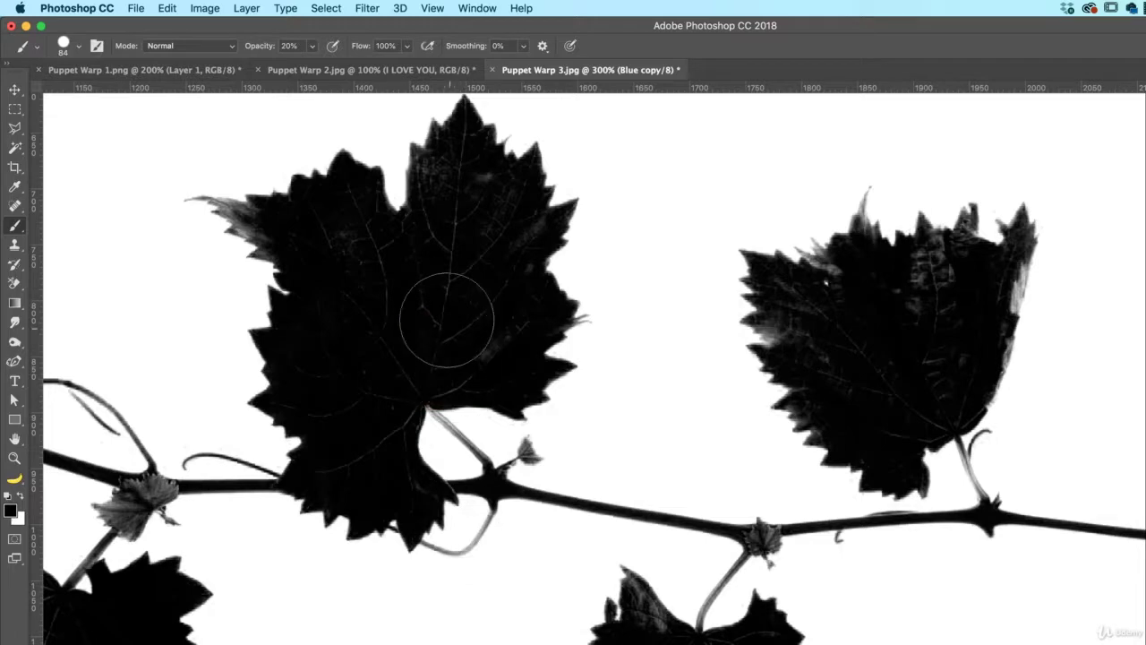
Raise the brush opacity to 100% and paint the interior of the large middle leaf solid black.
left_click(314, 48)
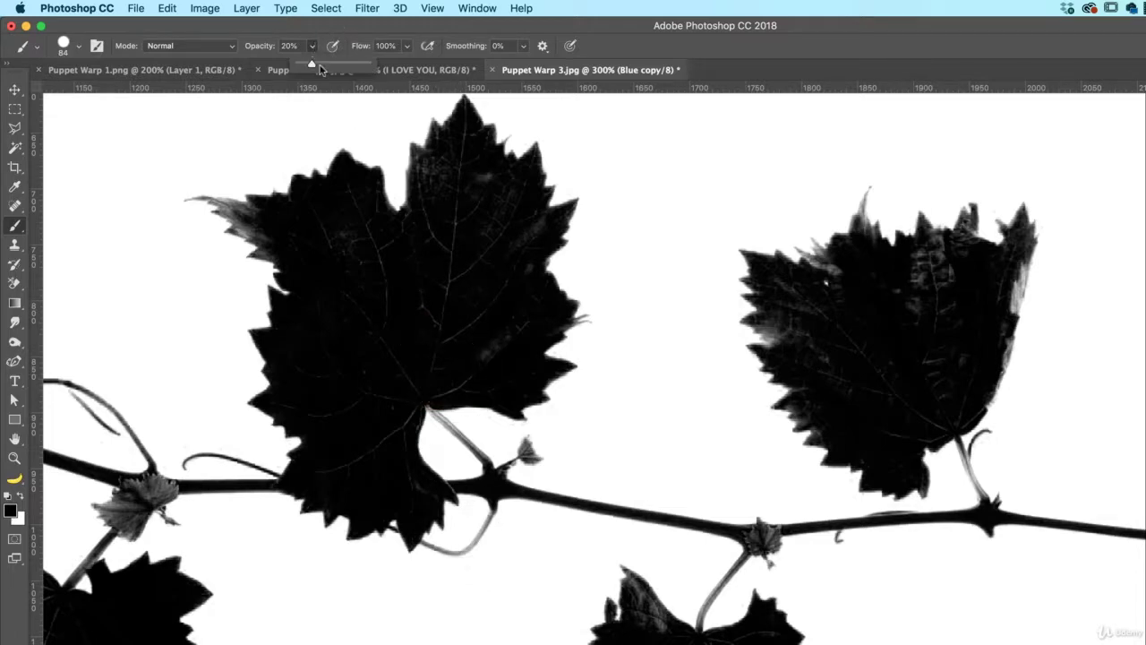
left_click_drag(313, 64, 434, 80)
mouse_move(419, 300)
left_mouse_down()
mouse_move(479, 242)
mouse_move(472, 199)
mouse_move(495, 260)
mouse_move(474, 300)
mouse_move(483, 328)
mouse_move(354, 379)
mouse_move(361, 265)
mouse_move(416, 255)
mouse_move(452, 166)
mouse_move(458, 191)
mouse_move(414, 197)
left_mouse_up()
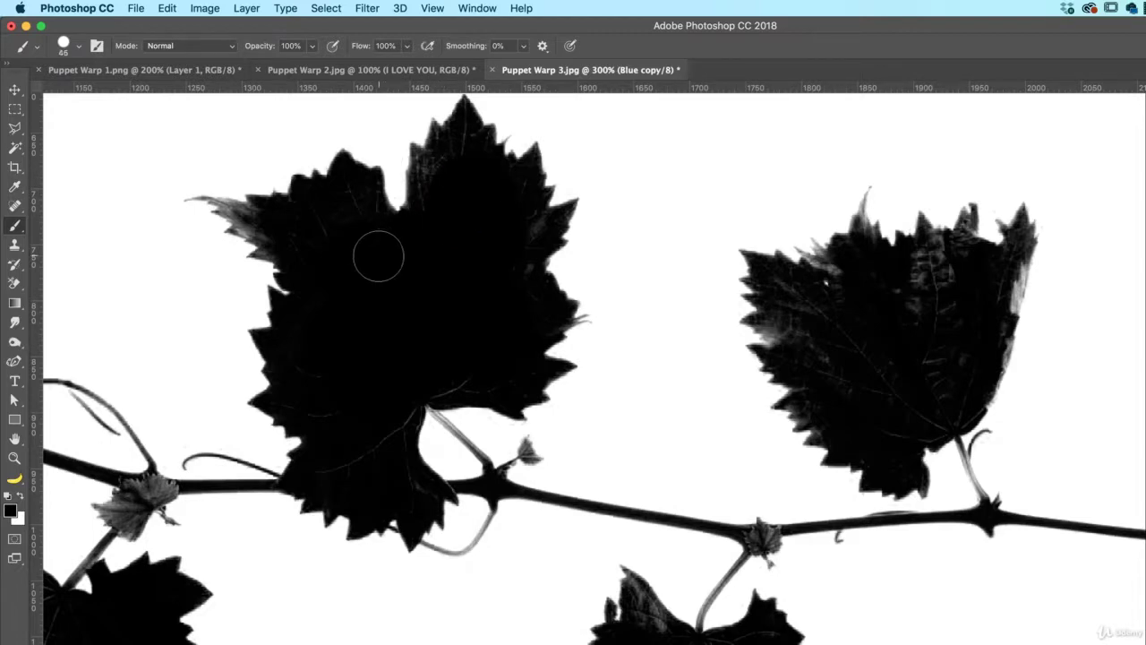
Set the brush diameter to 73 px and its blending mode to Overlay.
left_click_drag(382, 260, 414, 260)
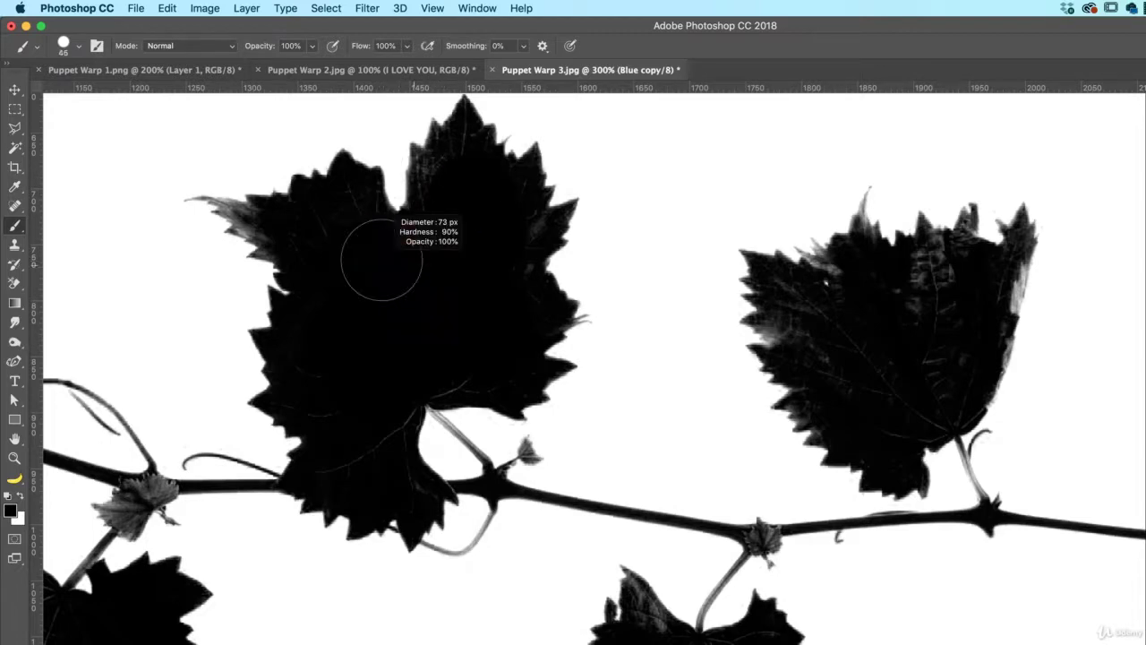
left_click(190, 46)
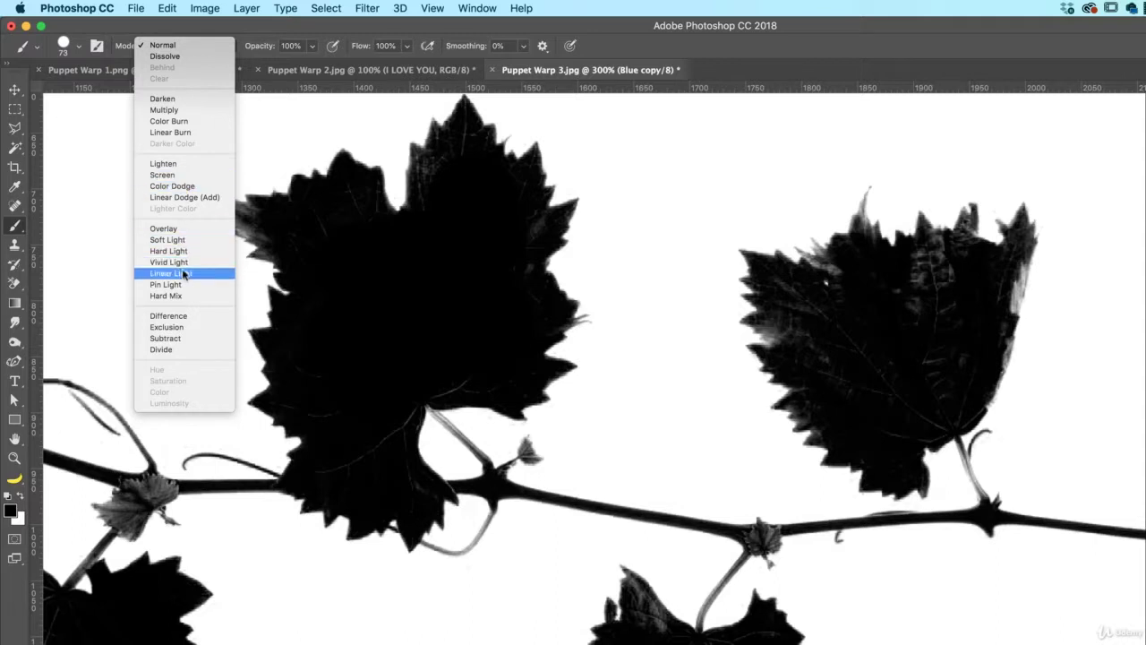
left_click(165, 228)
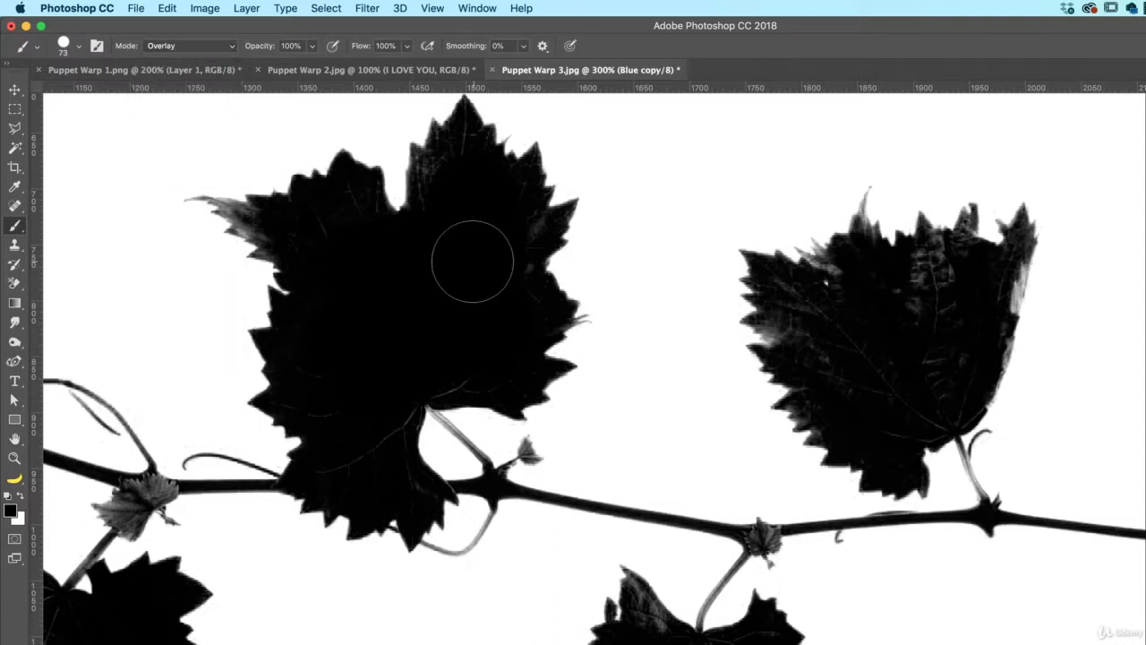
Try a full-opacity Overlay stroke over the large leaf's pale upper-left tip, and undo it.
mouse_move(227, 195)
left_mouse_down()
mouse_move(199, 194)
mouse_move(285, 249)
left_mouse_up()
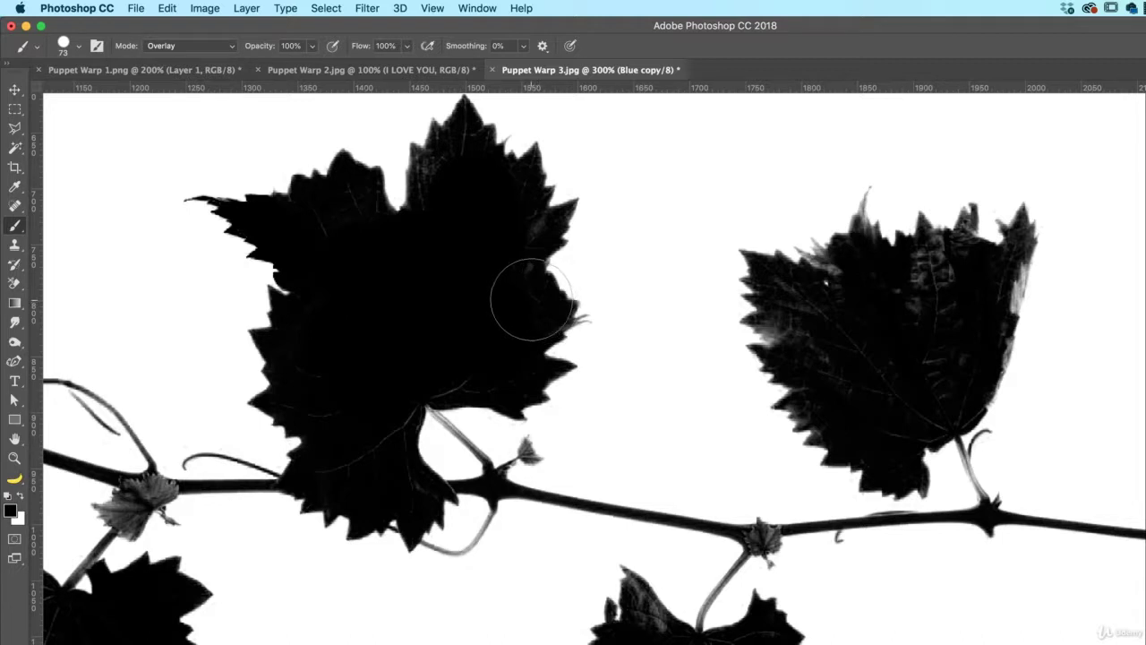
key("super+z")
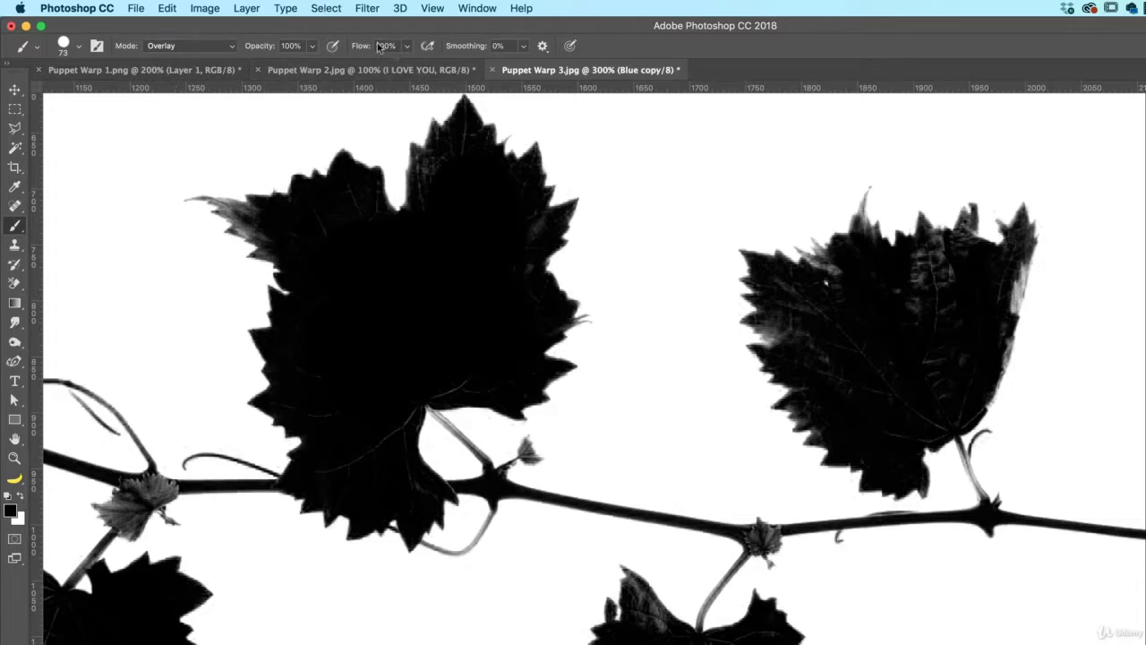
Lower the brush opacity to 31% and darken the large leaf's pale tip and its upper-right lobes.
left_click(313, 45)
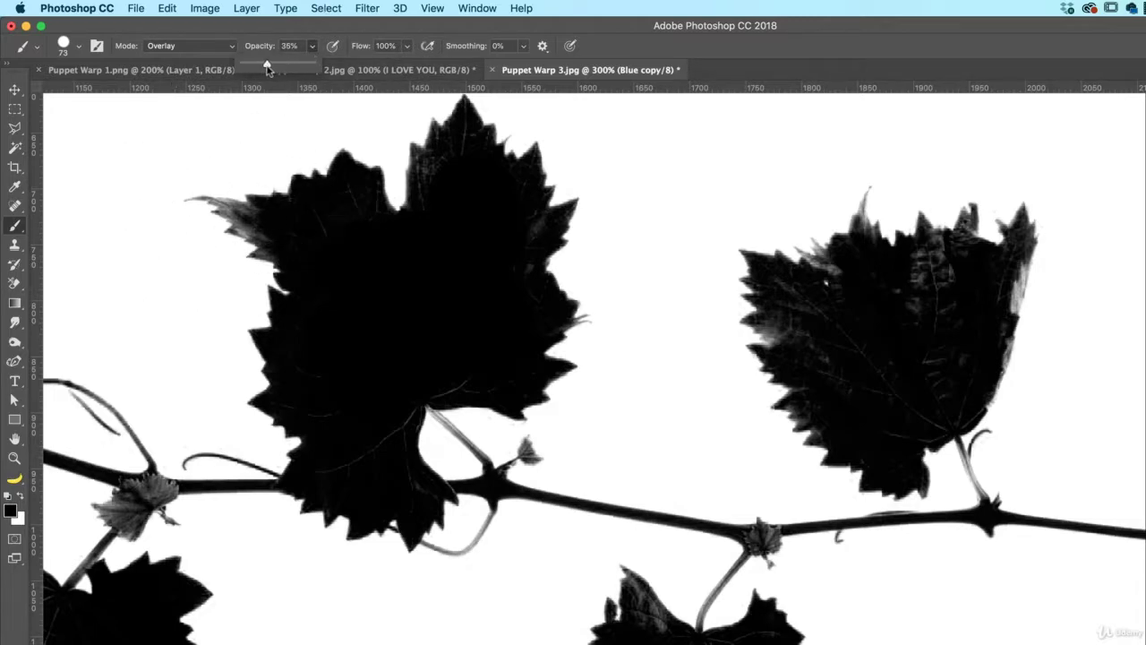
left_click(110, 156)
left_click_drag(212, 208, 274, 243)
mouse_move(445, 182)
left_mouse_down()
mouse_move(452, 164)
mouse_move(468, 173)
mouse_move(509, 230)
mouse_move(561, 214)
left_mouse_up()
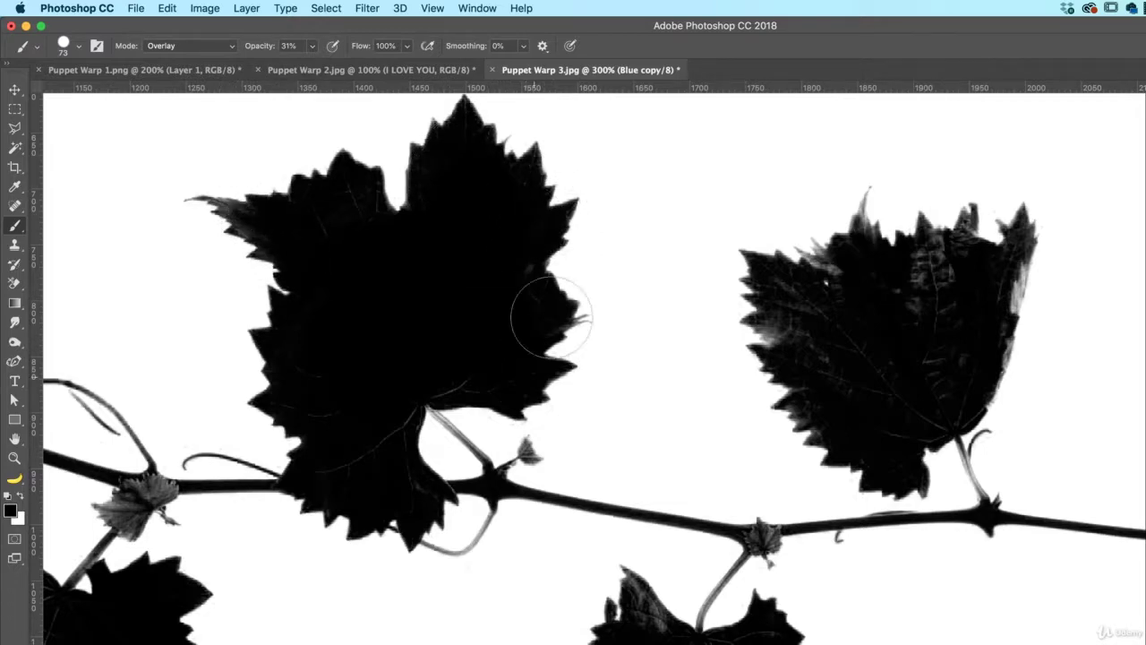
Continue the 31% Overlay painting along the vine and darken the right side of the small pale leaf near its tip.
key("space")
left_click_drag(601, 398, 605, 287)
mouse_move(707, 179)
left_mouse_down()
mouse_move(242, 545)
mouse_move(230, 496)
mouse_move(253, 428)
left_mouse_up()
mouse_move(350, 468)
left_mouse_down()
mouse_move(372, 507)
mouse_move(349, 440)
mouse_move(351, 449)
mouse_move(381, 441)
left_mouse_up()
mouse_move(445, 546)
left_mouse_down()
mouse_move(464, 523)
mouse_move(441, 547)
mouse_move(488, 542)
mouse_move(486, 496)
mouse_move(518, 438)
mouse_move(447, 428)
mouse_move(459, 416)
mouse_move(515, 388)
mouse_move(525, 370)
mouse_move(558, 429)
mouse_move(532, 511)
mouse_move(447, 592)
mouse_move(511, 603)
mouse_move(533, 629)
mouse_move(484, 615)
mouse_move(434, 545)
mouse_move(339, 539)
mouse_move(349, 550)
mouse_move(330, 435)
mouse_move(374, 421)
left_mouse_up()
key("space")
mouse_move(455, 439)
left_mouse_down()
mouse_move(379, 435)
mouse_move(212, 277)
left_mouse_up()
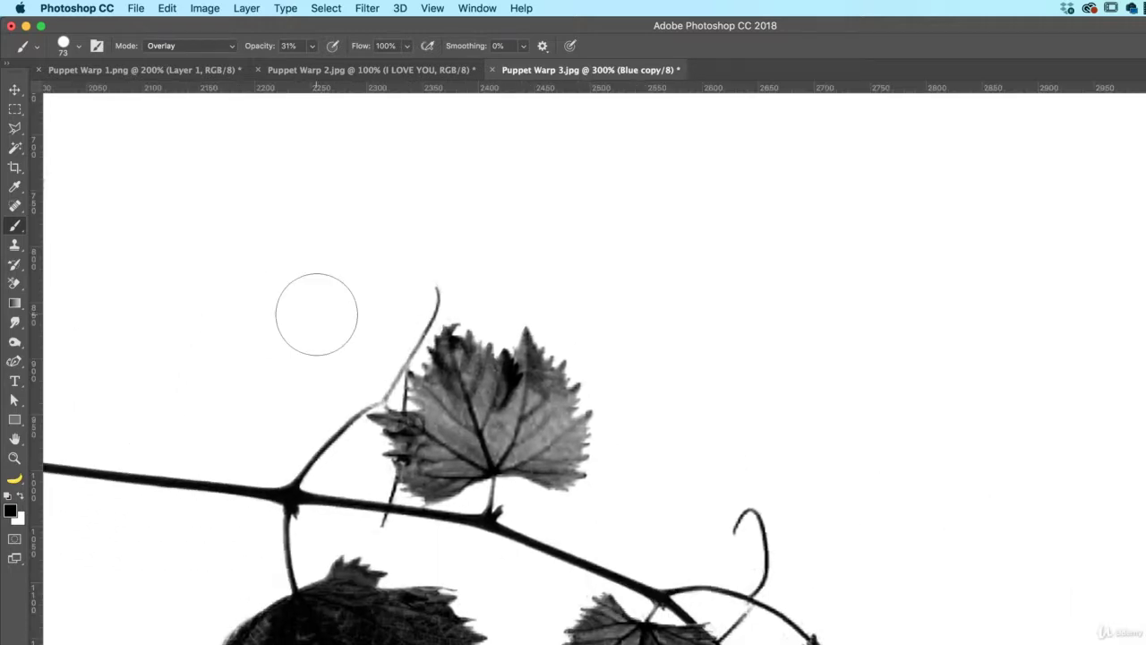
left_click(554, 447)
left_click(548, 445)
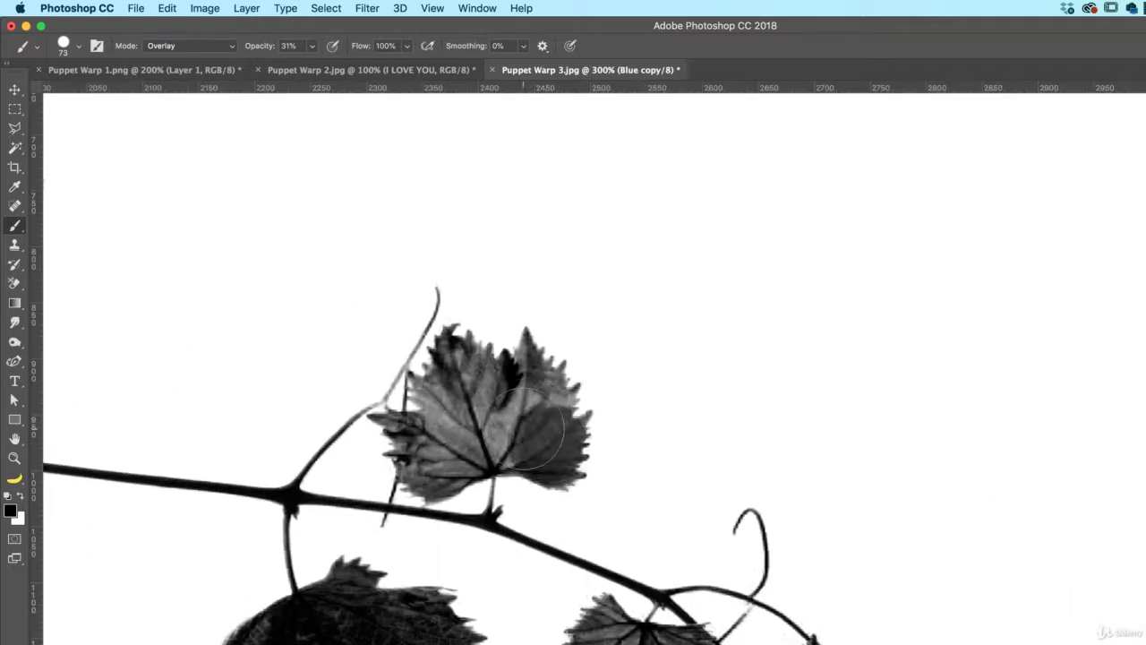
Set the brush to 95 px with a softer edge and 50% opacity, and darken the right half of the small upper leaf.
mouse_move(474, 437)
left_mouse_down()
mouse_move(497, 444)
mouse_move(485, 359)
left_mouse_up()
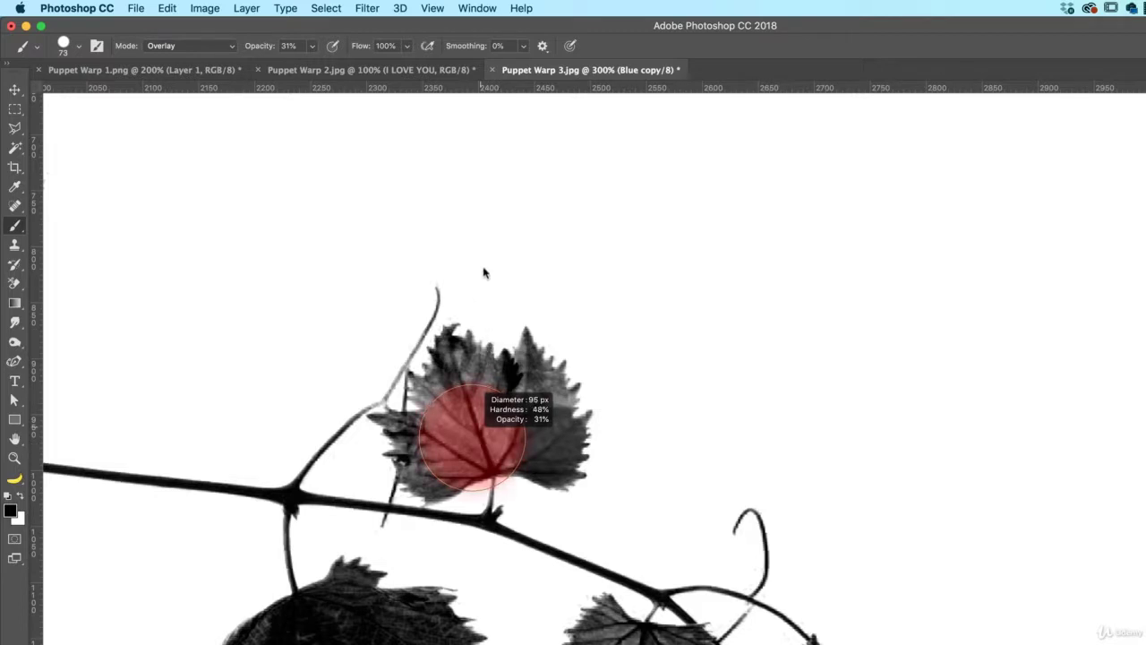
left_click_drag(483, 269, 483, 244)
key("5")
left_click(470, 434)
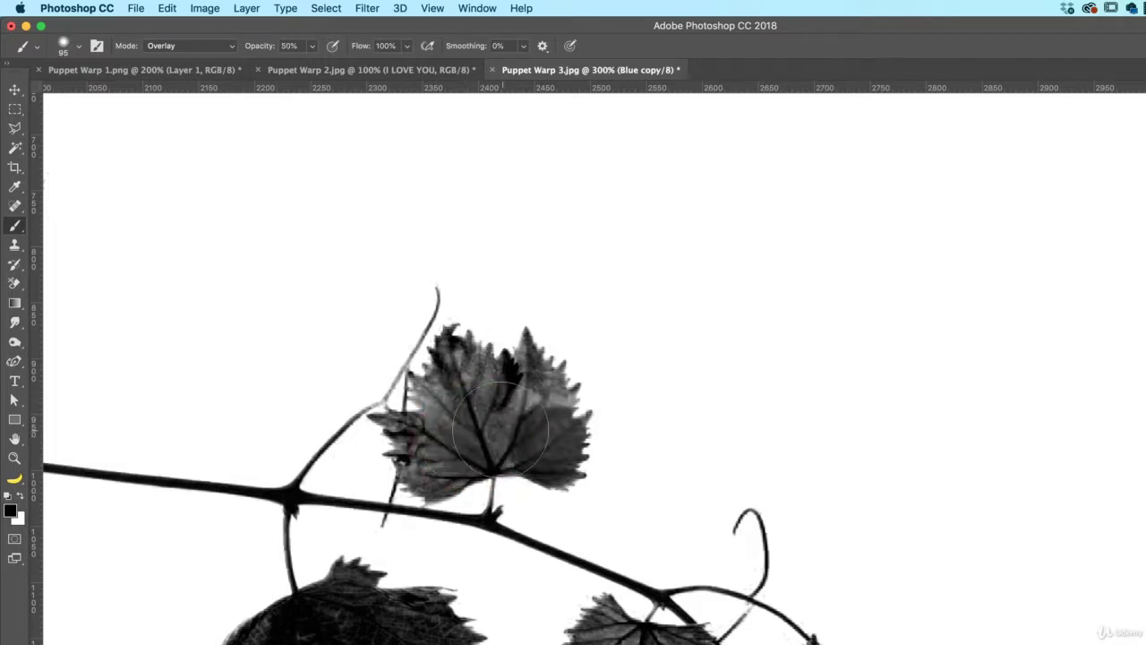
left_click(499, 431)
left_click(490, 423)
left_click(516, 419)
left_click(535, 414)
left_click(537, 404)
left_click(544, 434)
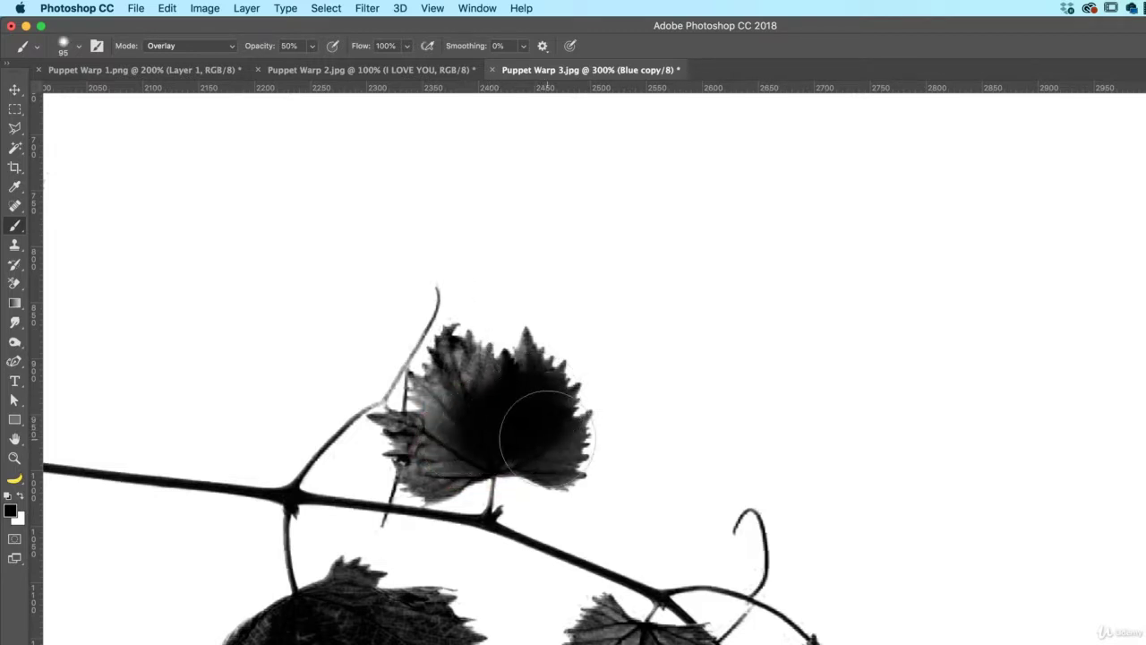
Darken the rest of the small upper leaf with 50% Overlay strokes, including its left lobes and lower edge.
left_click(541, 441)
left_click(483, 394)
left_click(466, 375)
left_click(498, 375)
left_click(450, 401)
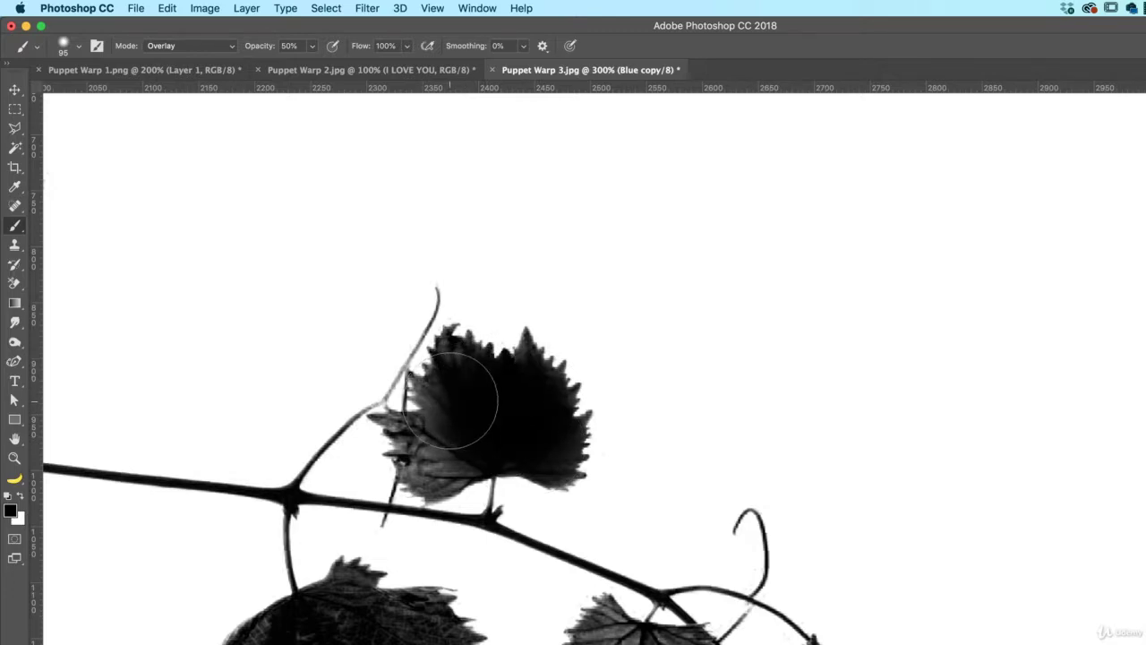
left_click(456, 455)
left_click(424, 453)
left_click(446, 412)
left_click(457, 391)
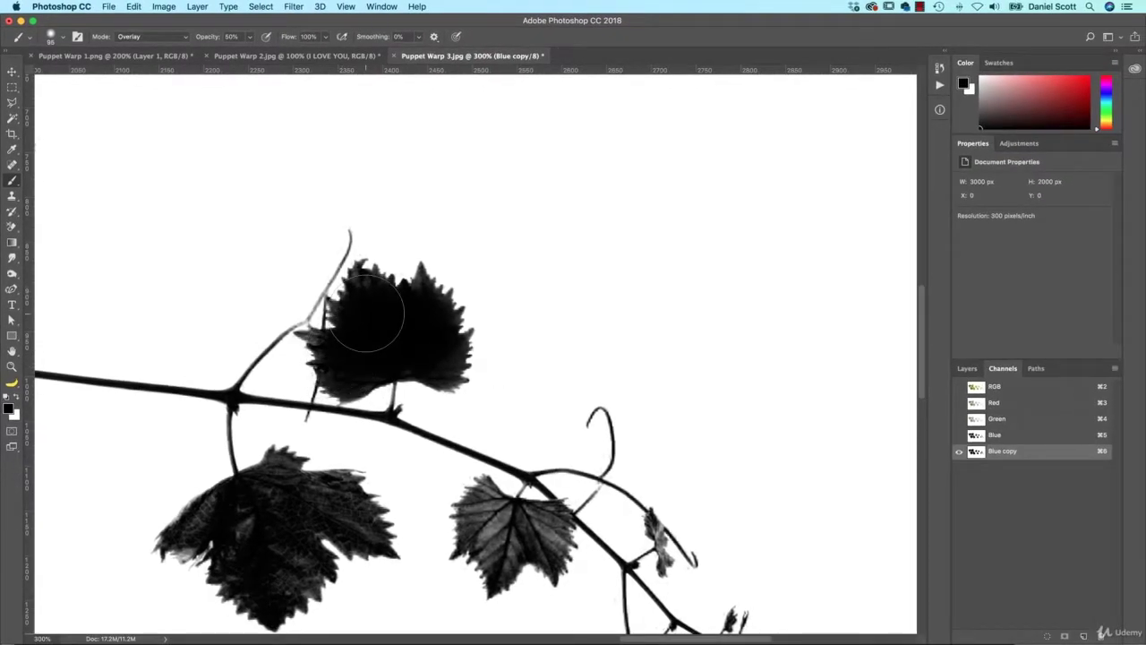
left_click(407, 340)
Blacken the small leaf below the stem and the larger hanging leaf beside it with the 50% Overlay brush.
scroll(411, 341, "down", 5)
left_click(452, 356)
left_click(475, 373)
left_click(507, 362)
left_click(442, 340)
left_click(253, 371)
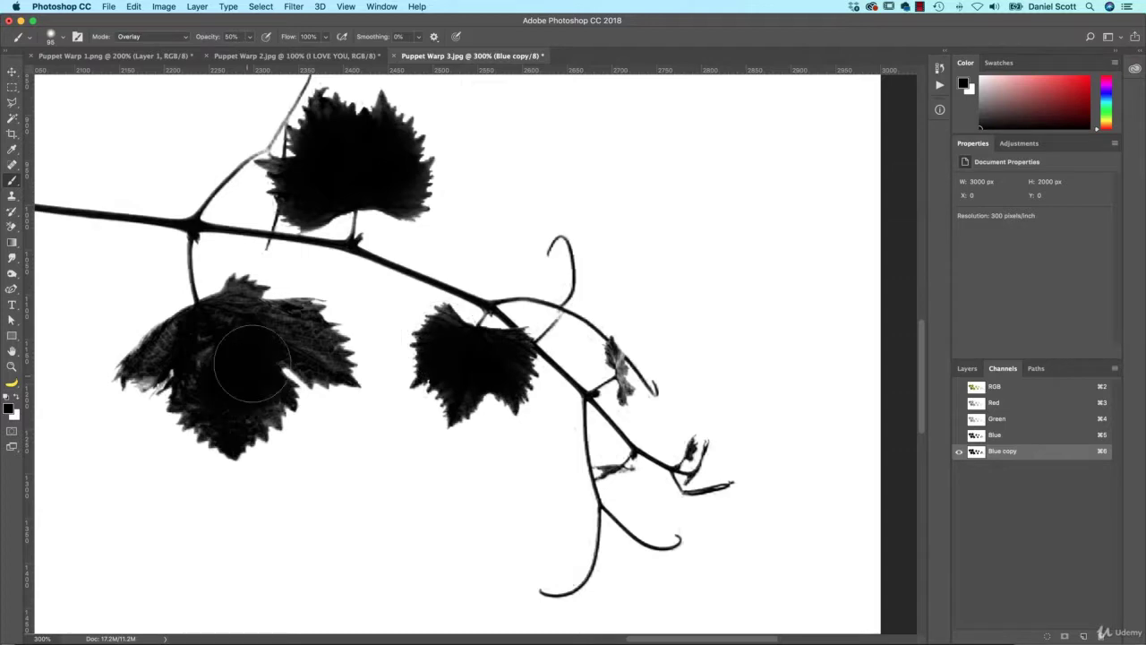
mouse_move(253, 363)
left_mouse_down()
mouse_move(182, 352)
mouse_move(241, 421)
left_mouse_up()
Undo the oversized stroke on the tiny leaf near the vine's tip, reduce the brush to 23 px, and darken the tiny leaves there.
left_click(624, 372)
left_click(623, 372)
key("super+z")
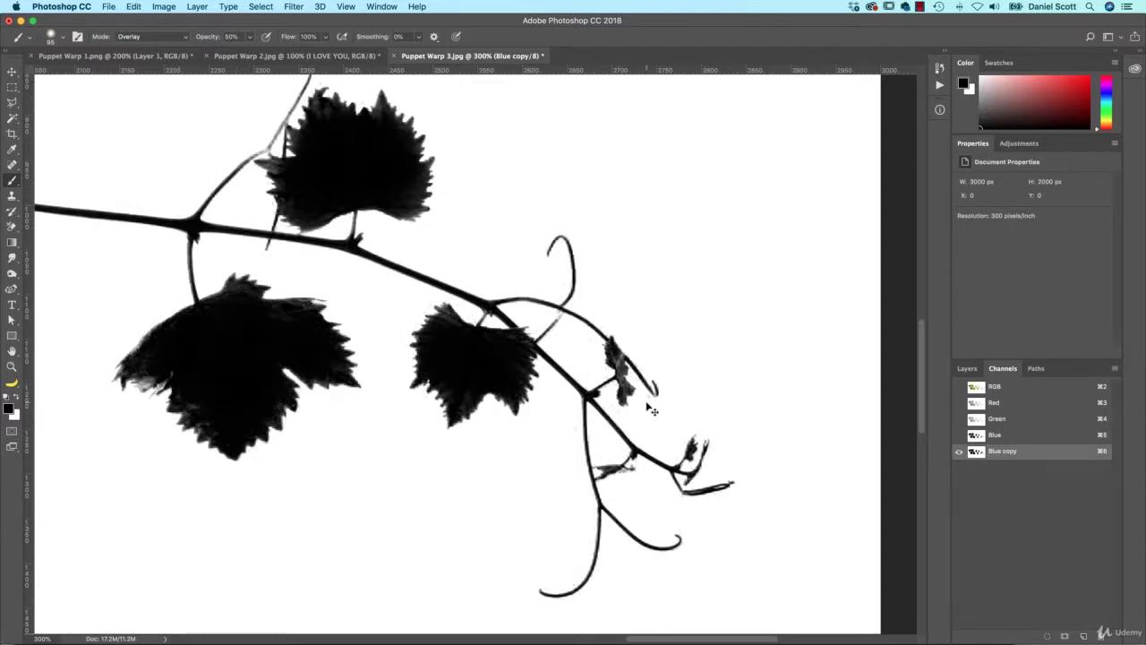
mouse_move(630, 373)
left_mouse_down()
mouse_move(602, 373)
mouse_move(614, 348)
left_mouse_up()
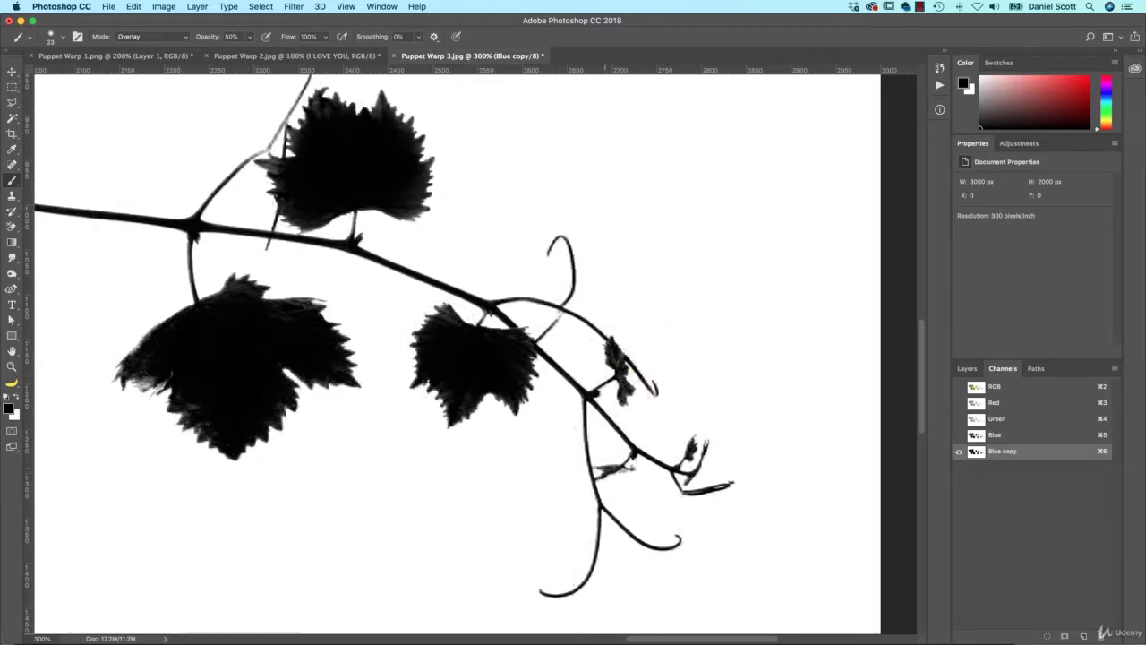
left_click(606, 469)
Darken the remaining pale leaf areas along the middle of the vine with 50% Overlay strokes.
scroll(739, 402, "left", 15)
mouse_move(525, 327)
left_mouse_down()
mouse_move(473, 416)
mouse_move(499, 353)
left_mouse_up()
left_click_drag(326, 269, 331, 258)
left_click_drag(256, 229, 285, 249)
scroll(305, 340, "left", 10)
mouse_move(302, 307)
left_mouse_down()
mouse_move(281, 339)
mouse_move(318, 337)
left_mouse_up()
scroll(251, 268, "left", 10)
Darken the pale small leaves around the thick end of the vine with a 34 px Overlay brush at 50% opacity.
mouse_move(296, 415)
left_mouse_down()
mouse_move(358, 423)
mouse_move(241, 376)
left_mouse_up()
left_click_drag(336, 437, 573, 305)
left_click_drag(431, 348, 448, 353)
left_click_drag(170, 226, 177, 228)
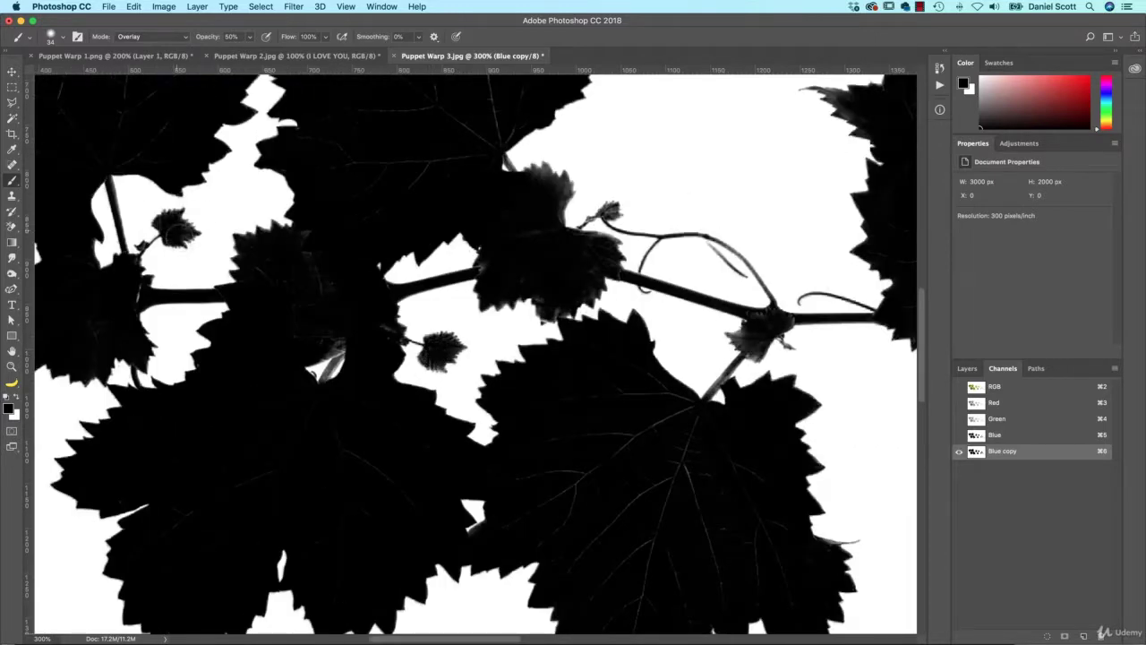
mouse_move(223, 321)
left_mouse_down()
mouse_move(475, 387)
mouse_move(451, 390)
left_mouse_up()
key("super+minus")
key("super+minus")
left_click_drag(600, 429, 446, 468)
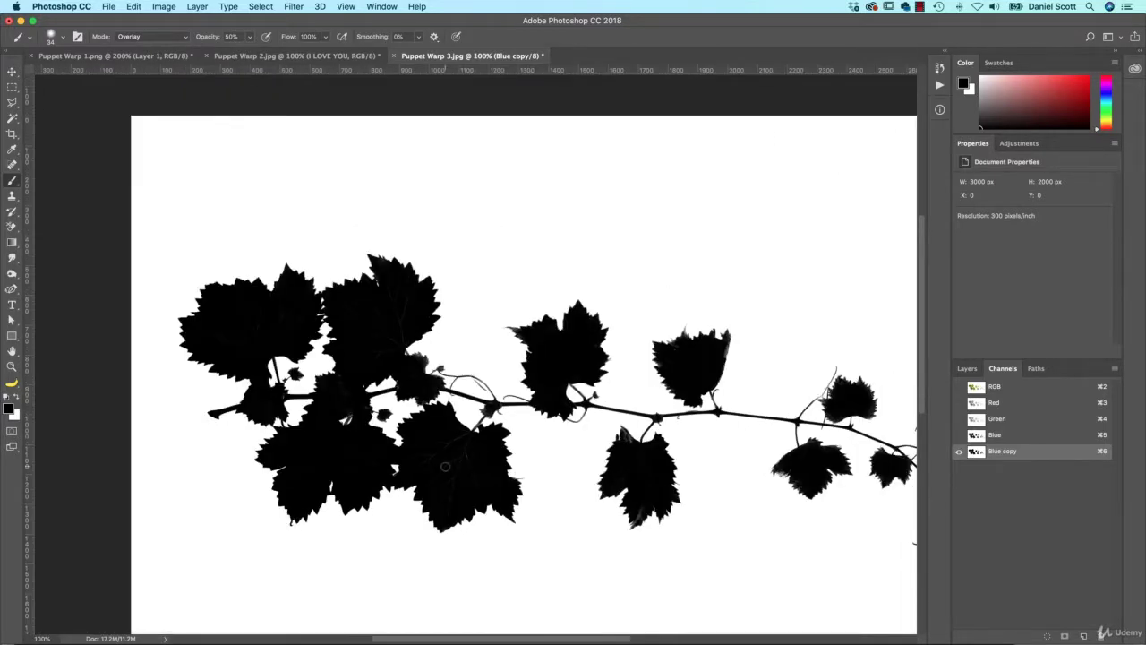
Switch the brush to Normal mode at 100% opacity and 55 px, and paint solid black inside the large leaves.
left_click(145, 38)
left_click(148, 9)
key("super+plus")
key("super+plus")
left_click_drag(175, 238, 194, 244)
key("0")
mouse_move(254, 168)
left_mouse_down()
mouse_move(228, 322)
mouse_move(110, 350)
mouse_move(192, 278)
left_mouse_up()
mouse_move(407, 568)
left_mouse_down()
mouse_move(457, 266)
mouse_move(452, 458)
mouse_move(483, 356)
mouse_move(442, 264)
left_mouse_up()
left_click_drag(631, 356, 511, 350)
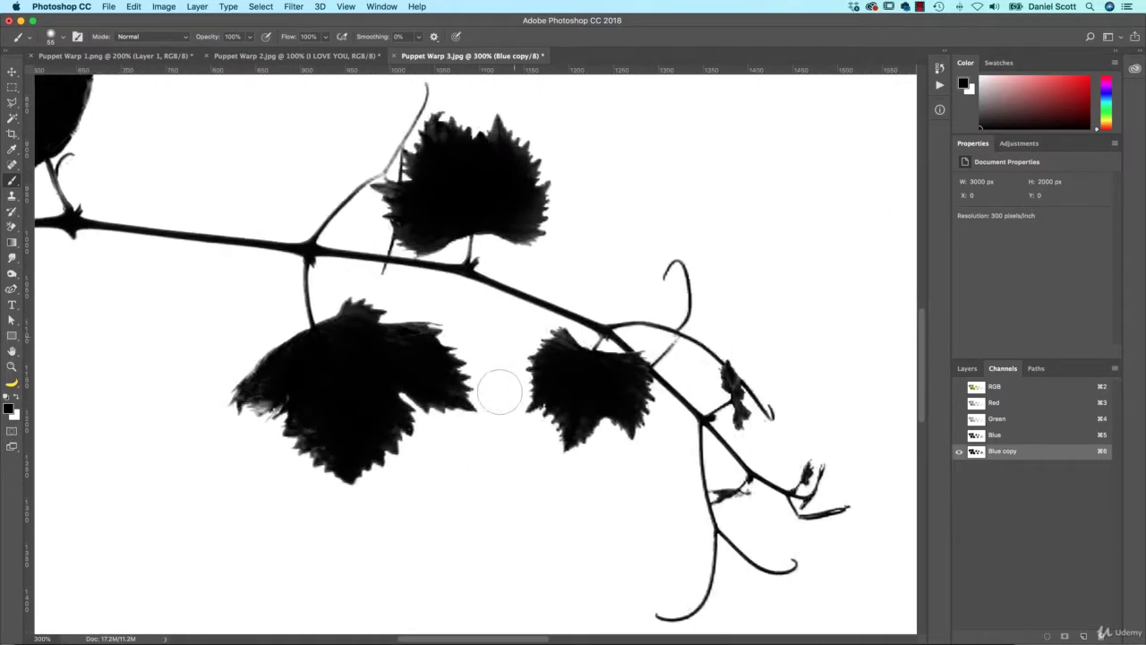
Paint over the pale veins in the leftmost large leaf and the grey patches in the leaf on the stem.
left_click_drag(501, 391, 761, 309)
left_click_drag(629, 343, 537, 347)
left_click_drag(573, 304, 566, 546)
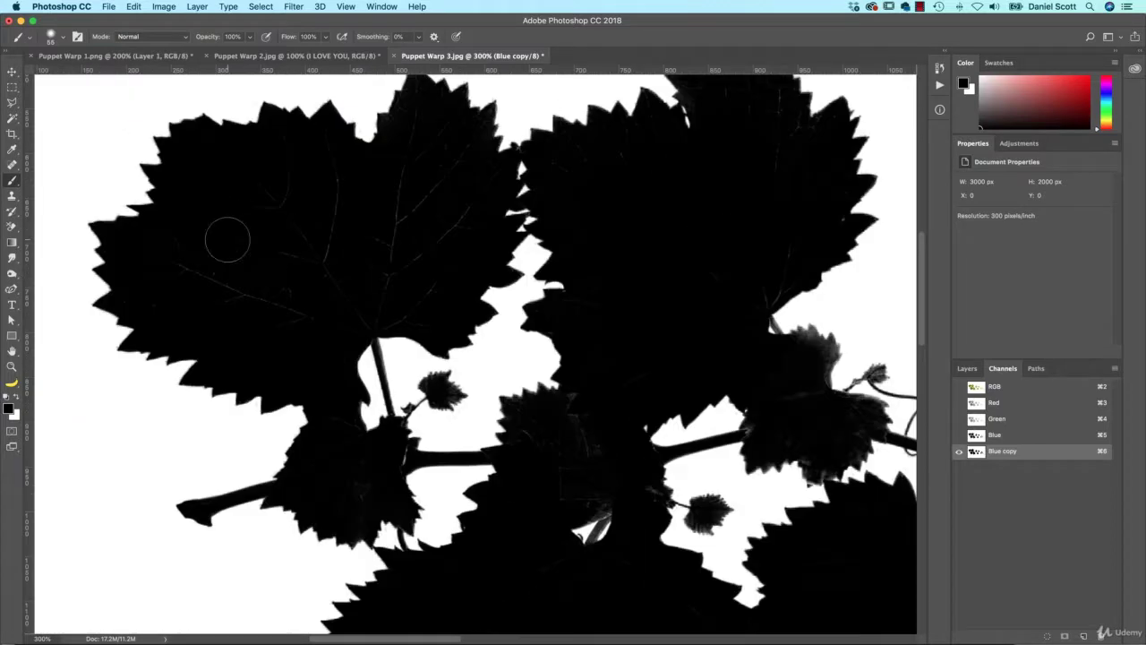
mouse_move(228, 240)
left_mouse_down()
mouse_move(452, 182)
mouse_move(279, 179)
mouse_move(231, 283)
left_mouse_up()
mouse_move(625, 492)
left_mouse_down()
mouse_move(599, 430)
mouse_move(550, 447)
left_mouse_up()
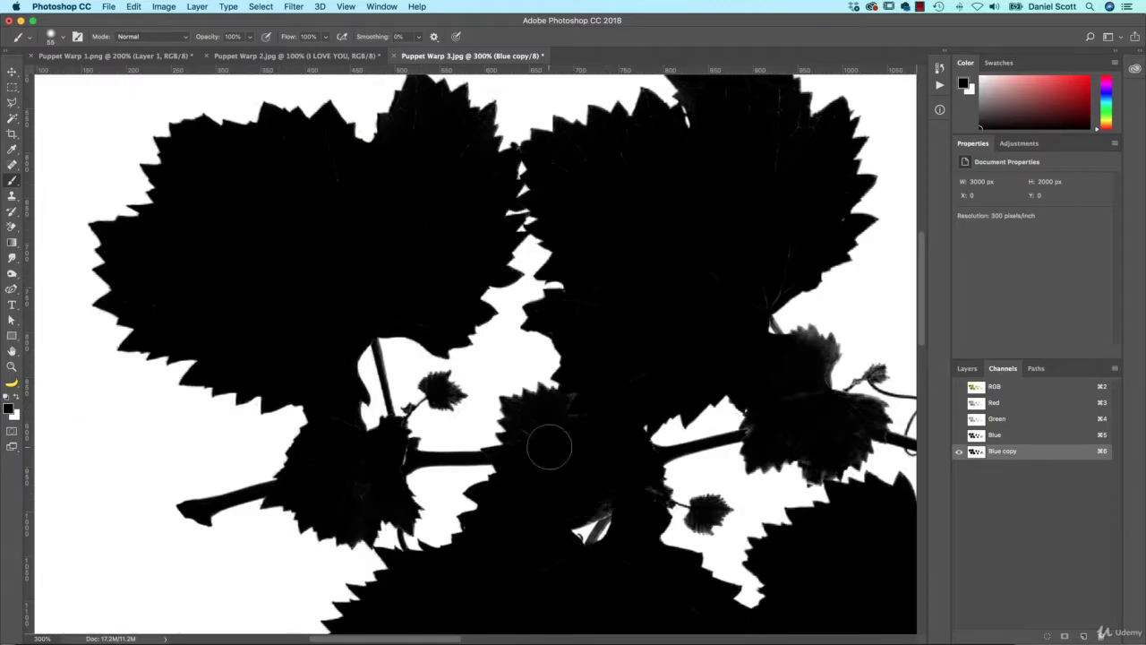
Load the Blue copy channel as a selection and return to the full-colour Background layer.
key("super+minus")
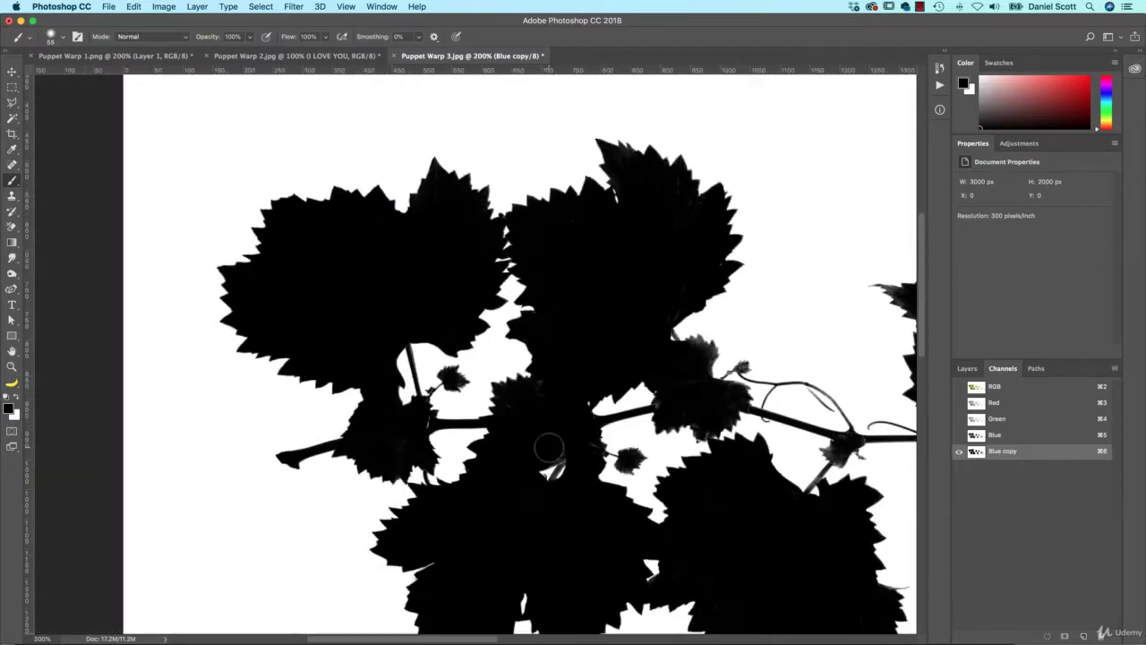
left_click_drag(580, 152, 508, 179)
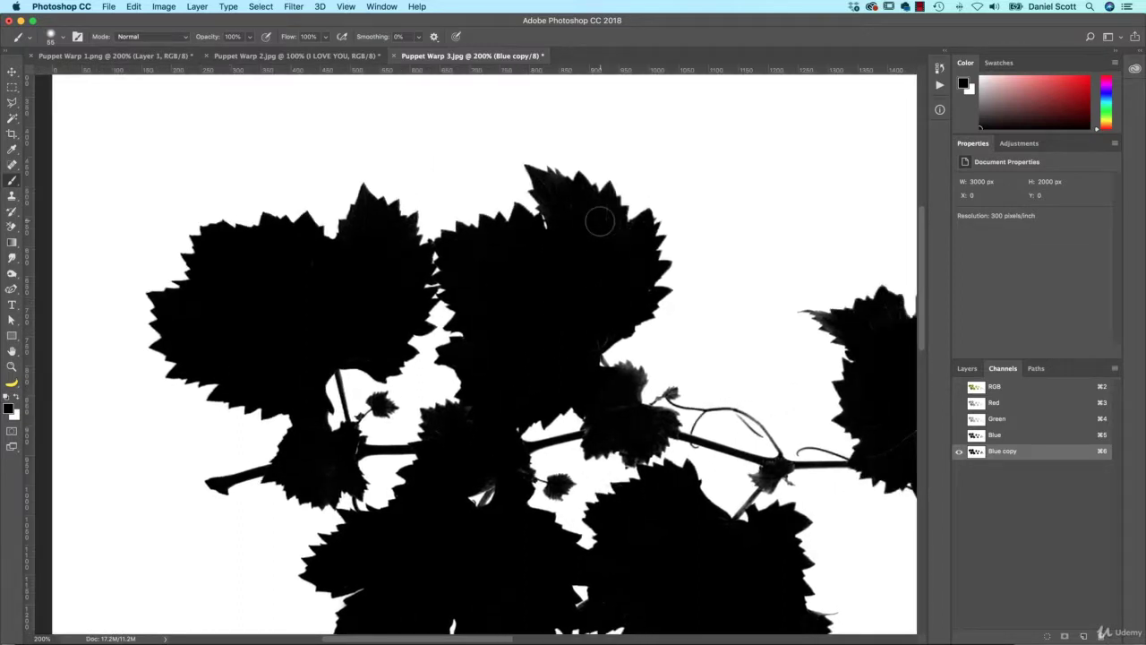
left_click_drag(673, 457, 529, 320)
key("super+minus")
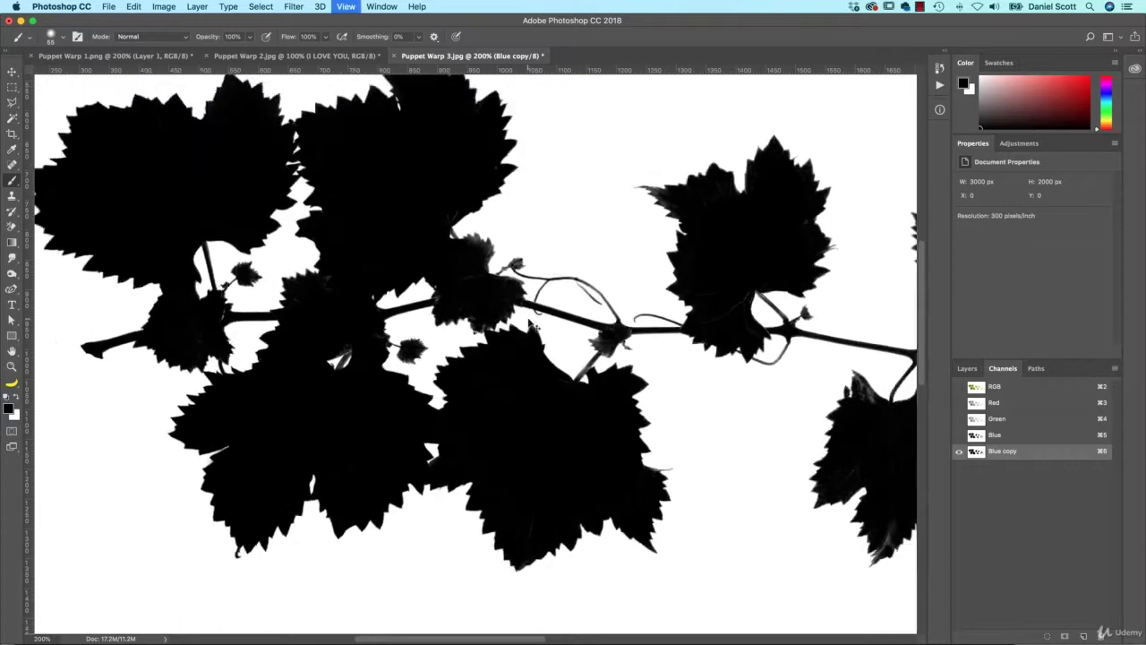
key("super+plus")
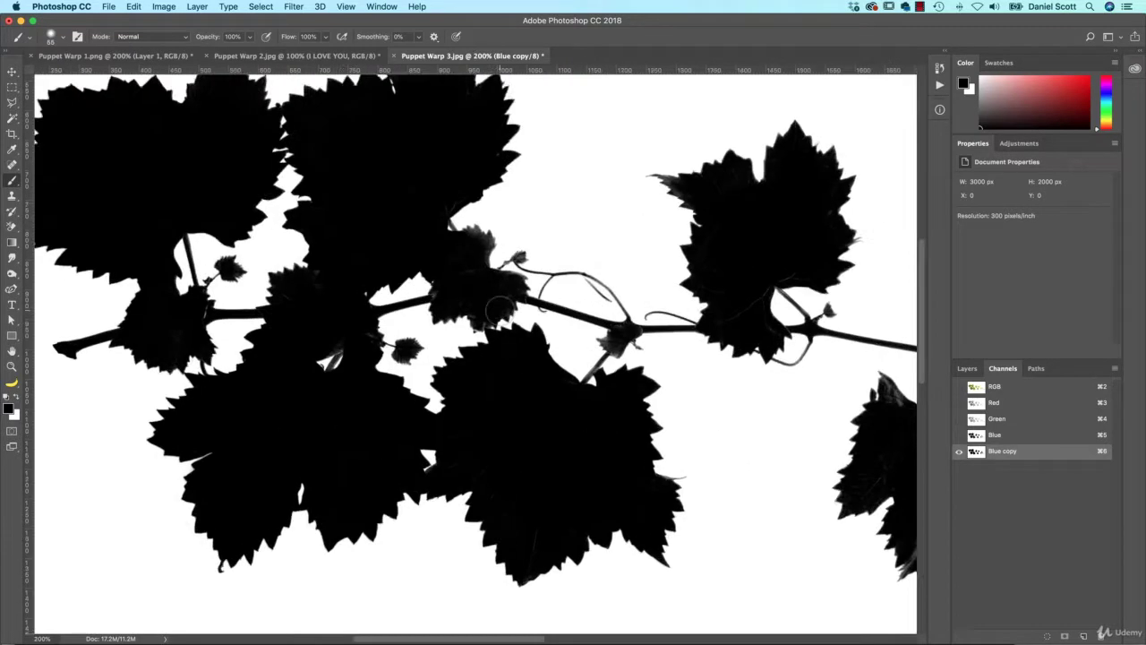
left_click_drag(750, 248, 543, 362)
key("super+minus")
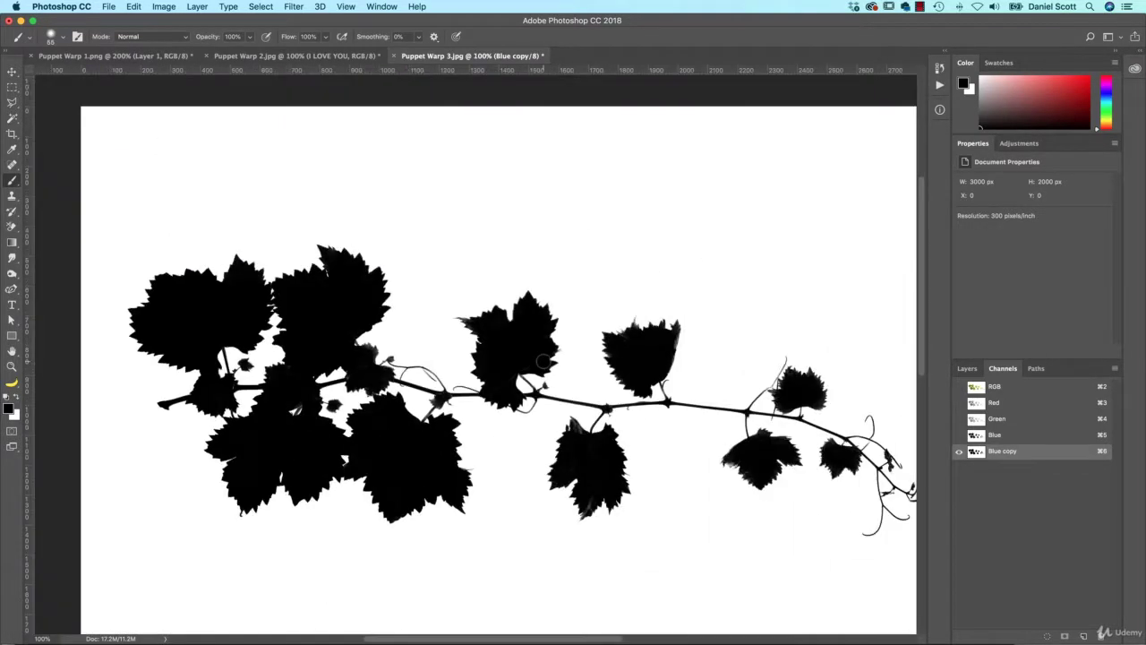
left_click(1048, 636)
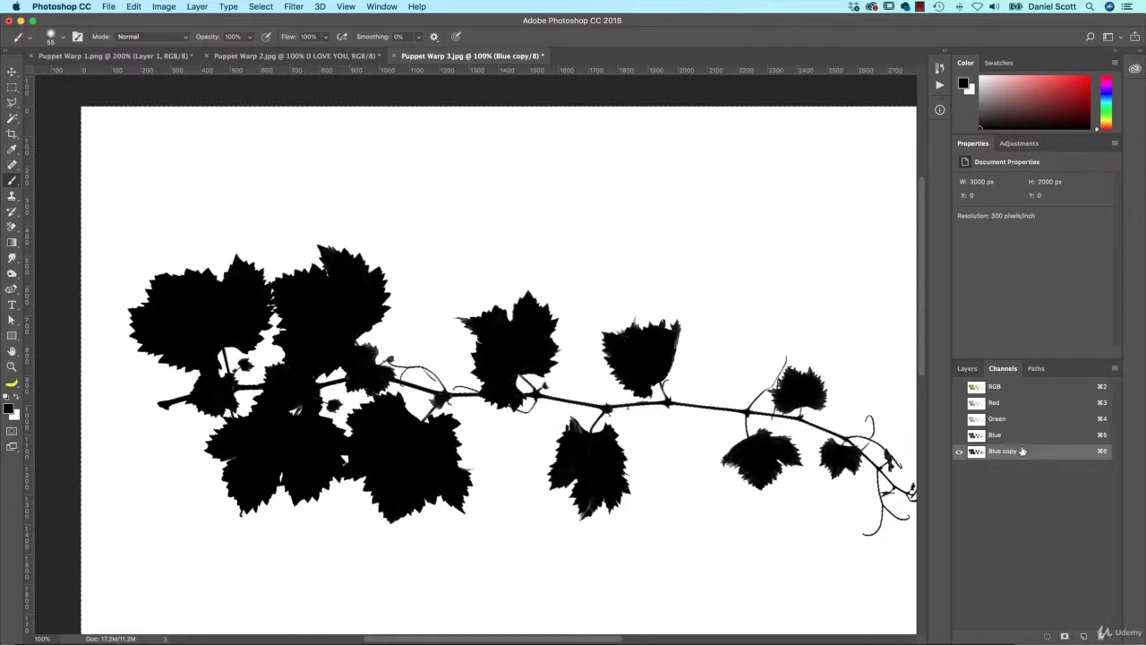
left_click(966, 368)
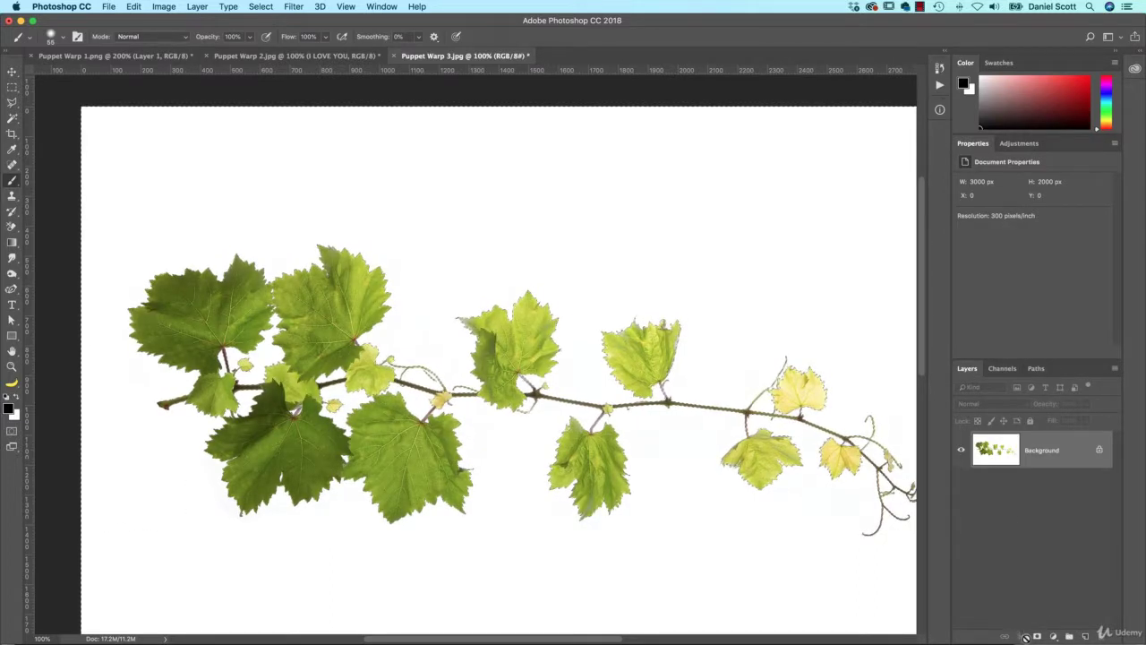
Undo a layer mask made from the loaded selection, then invert the selection and mask the layer so only the vine shows.
left_click(1037, 635)
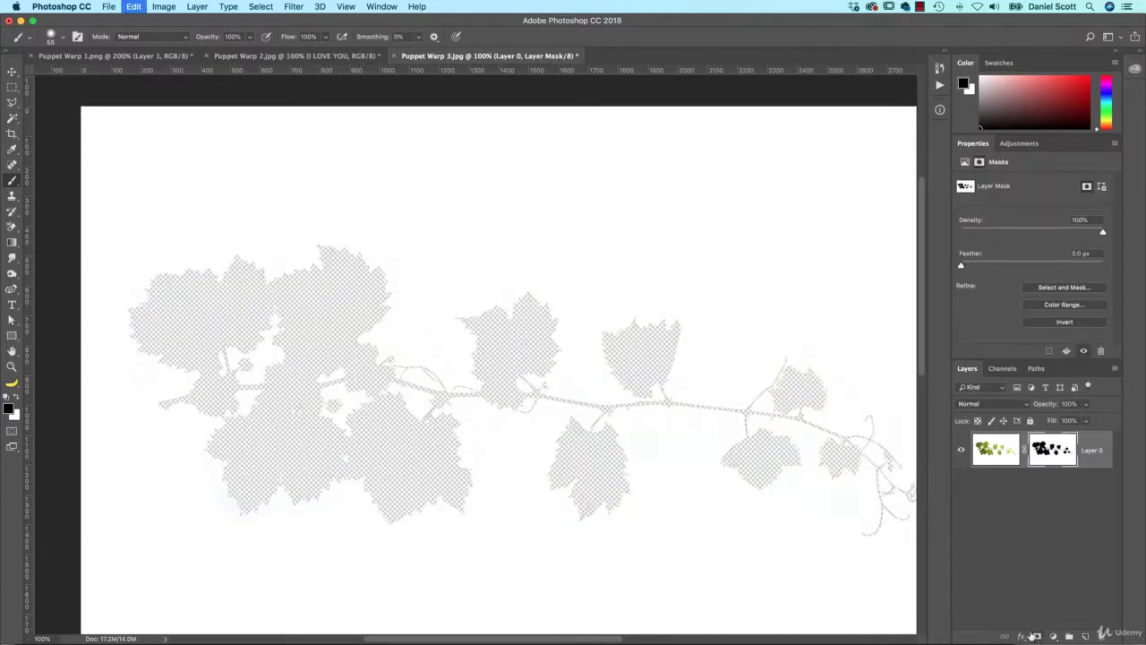
key("super+z")
left_click(259, 6)
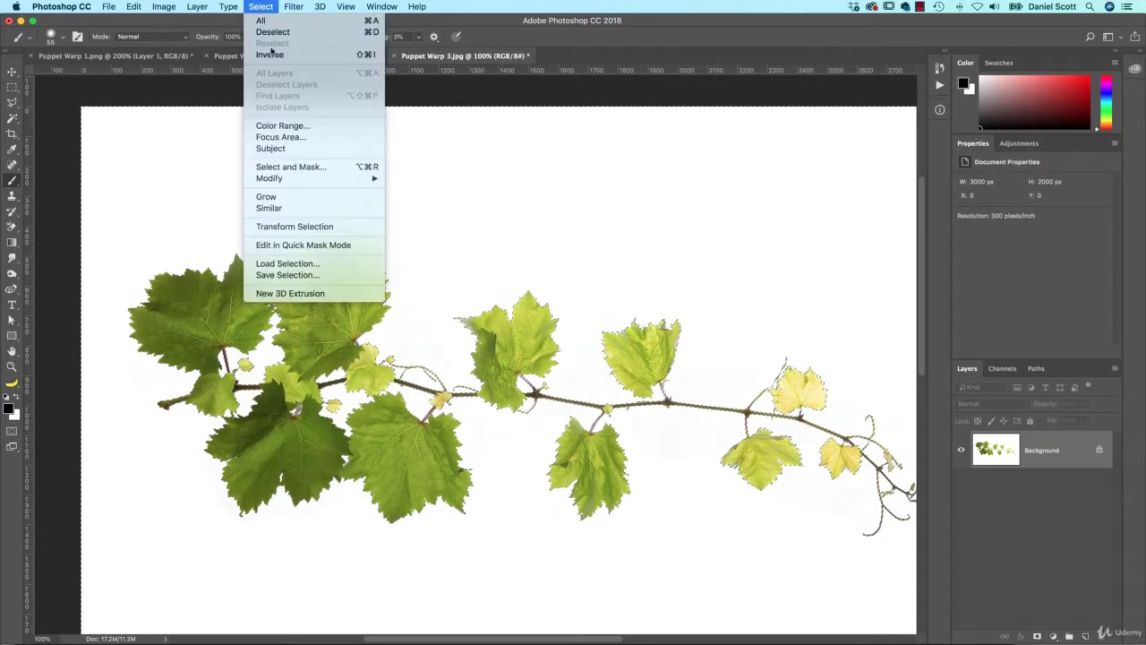
left_click(268, 56)
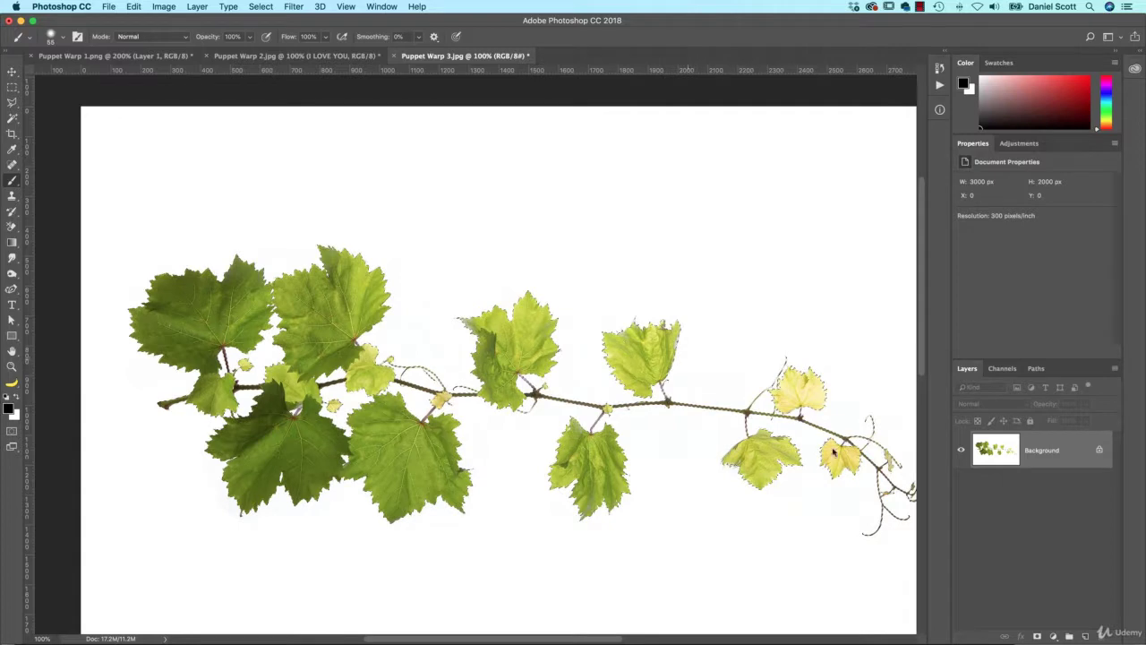
left_click(1037, 636)
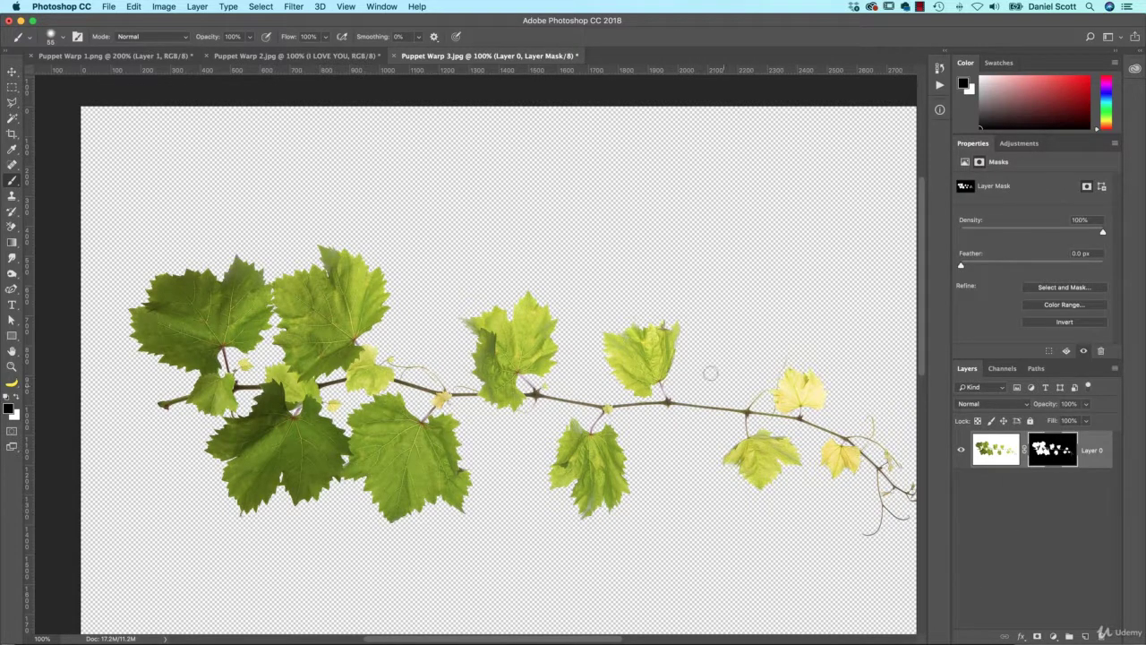
scroll(711, 322, "right", 3)
scroll(711, 322, "down", 1)
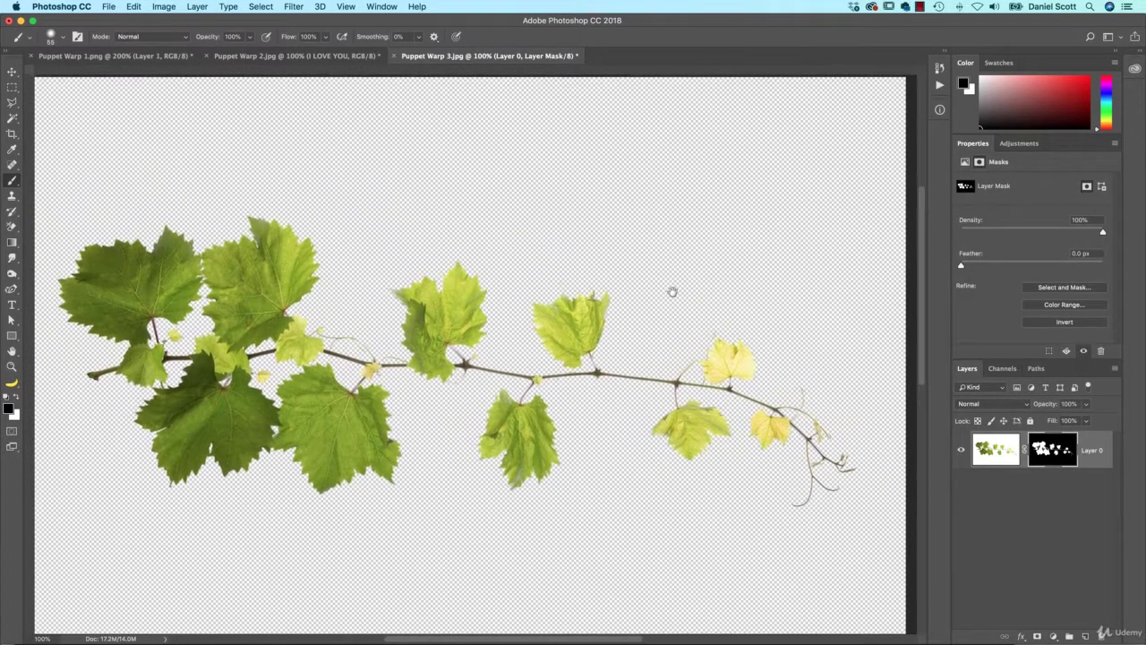
Open the mask in Select and Mask with the On Black view, try Decontaminate Colors, and cancel.
left_click(255, 6)
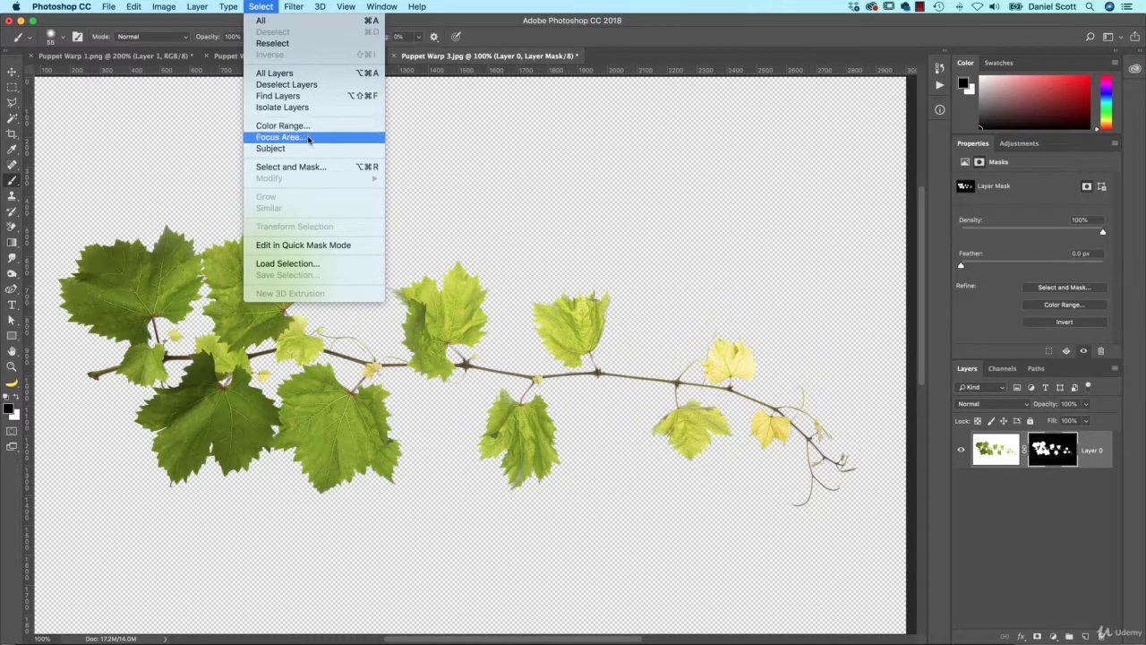
left_click(256, 6)
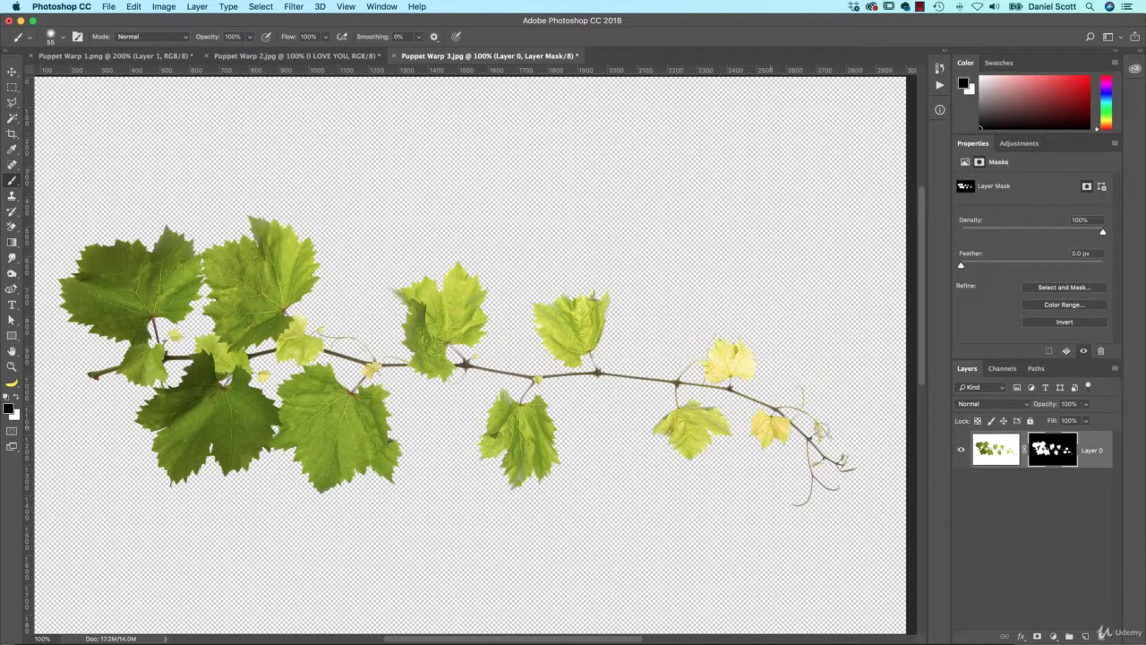
left_click(1063, 286)
left_click(1031, 117)
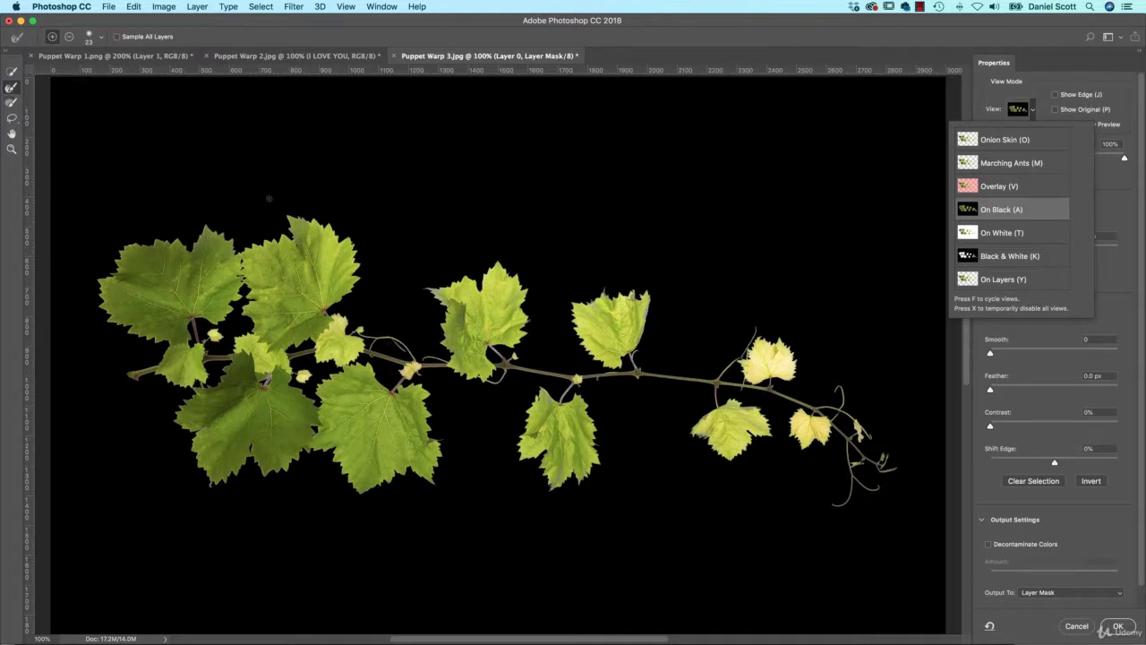
left_click(434, 295)
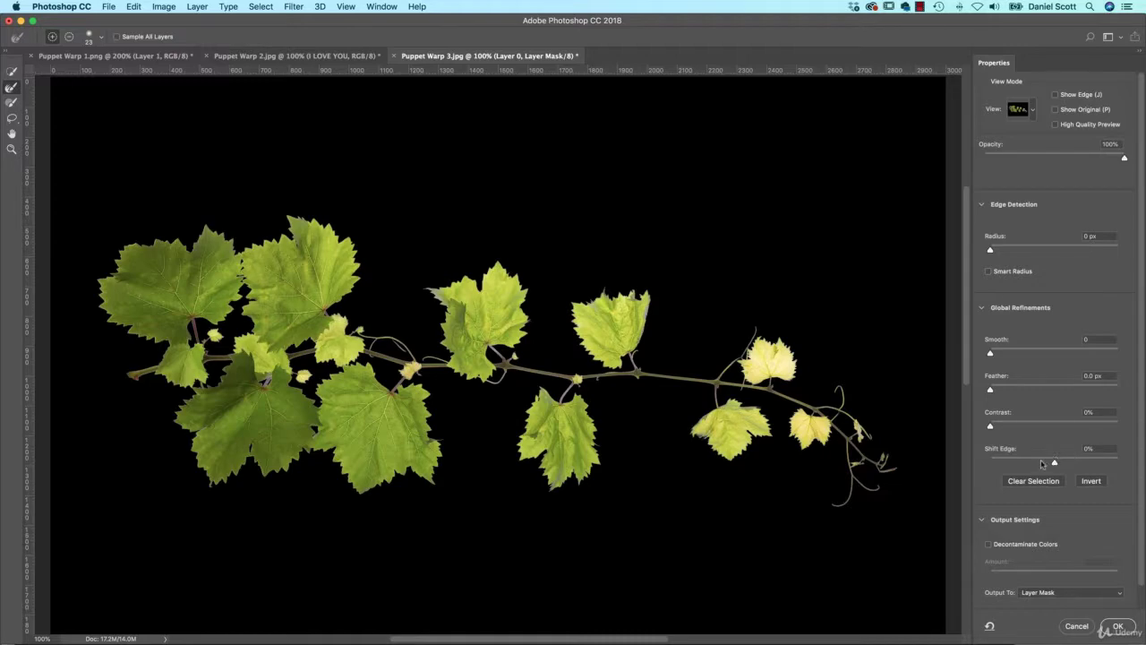
left_click(1011, 545)
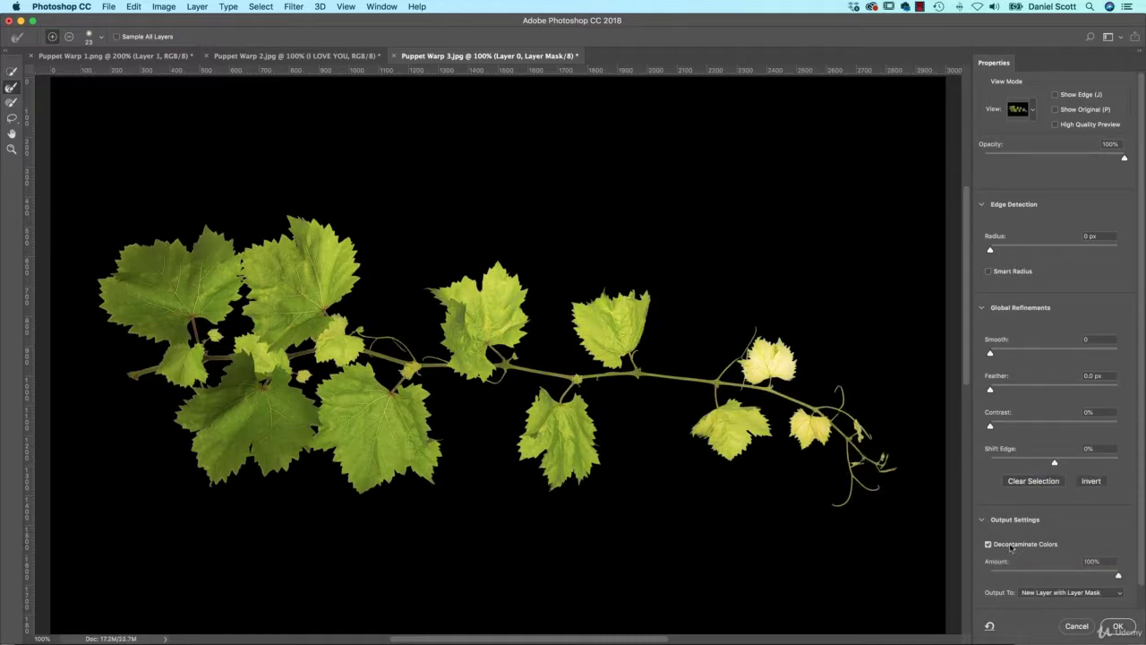
left_click(1010, 545)
left_click(1080, 624)
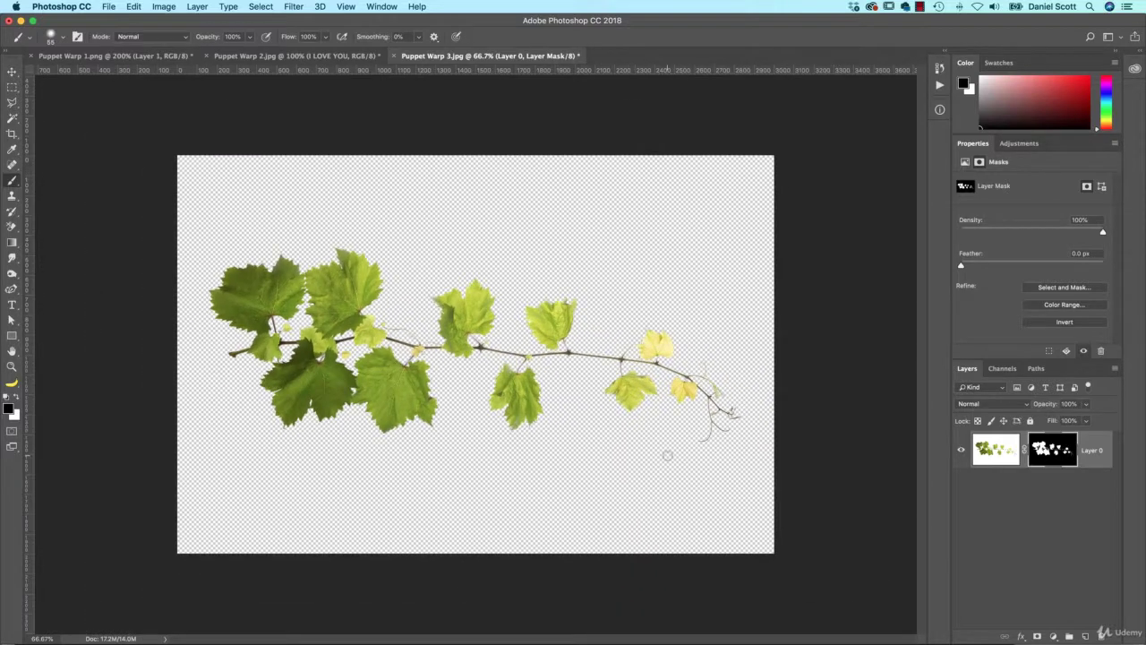
Add a new layer beneath the vine layer and choose the foreground-to-background preset for the Gradient tool.
left_click(1084, 637)
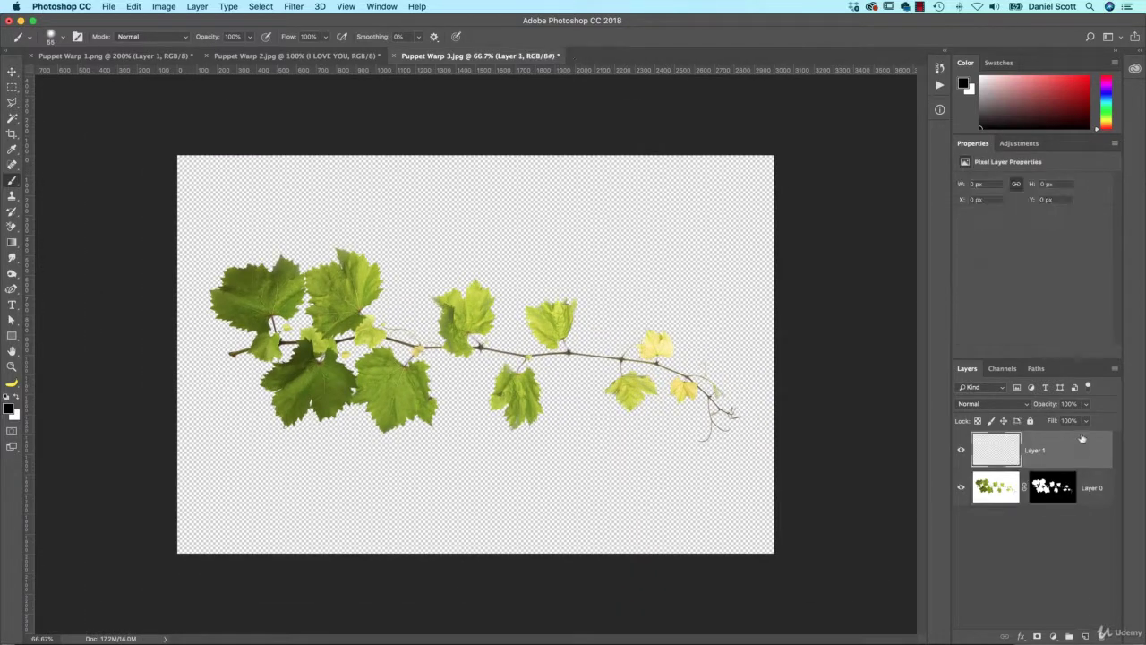
key("super+bracketleft")
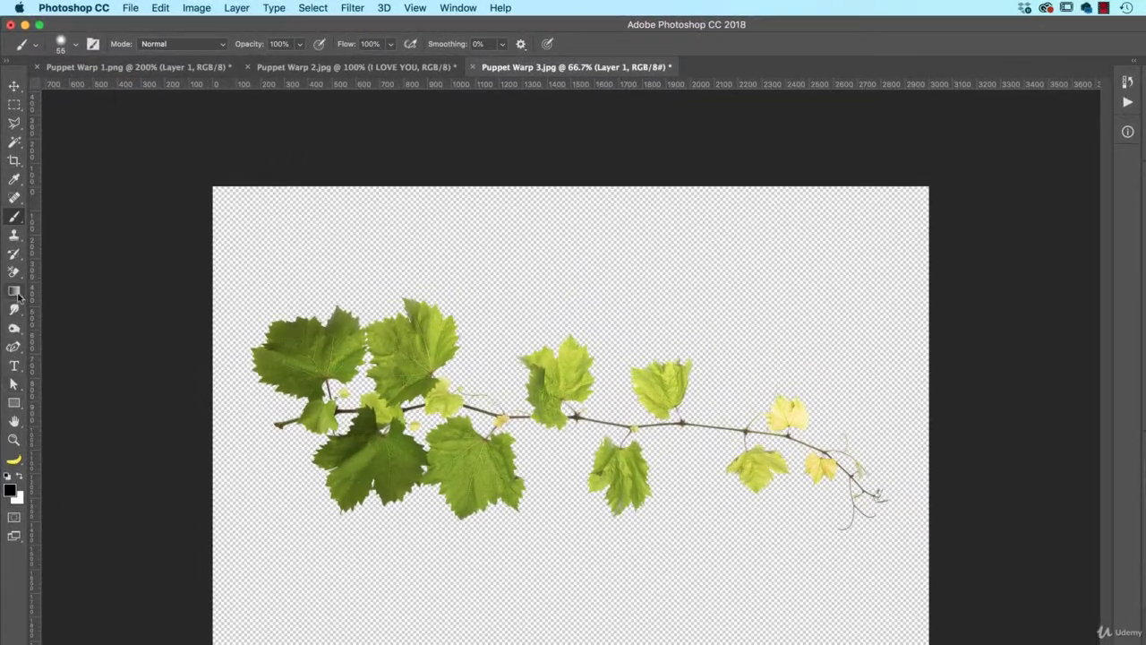
left_click(13, 291)
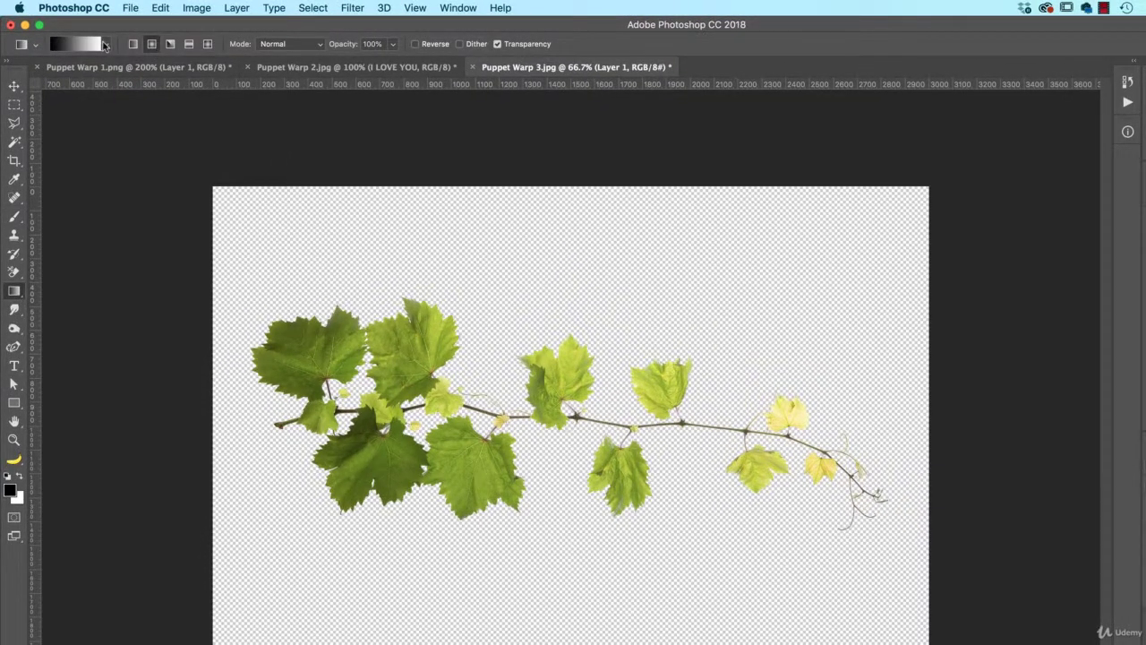
left_click(104, 45)
left_click(29, 72)
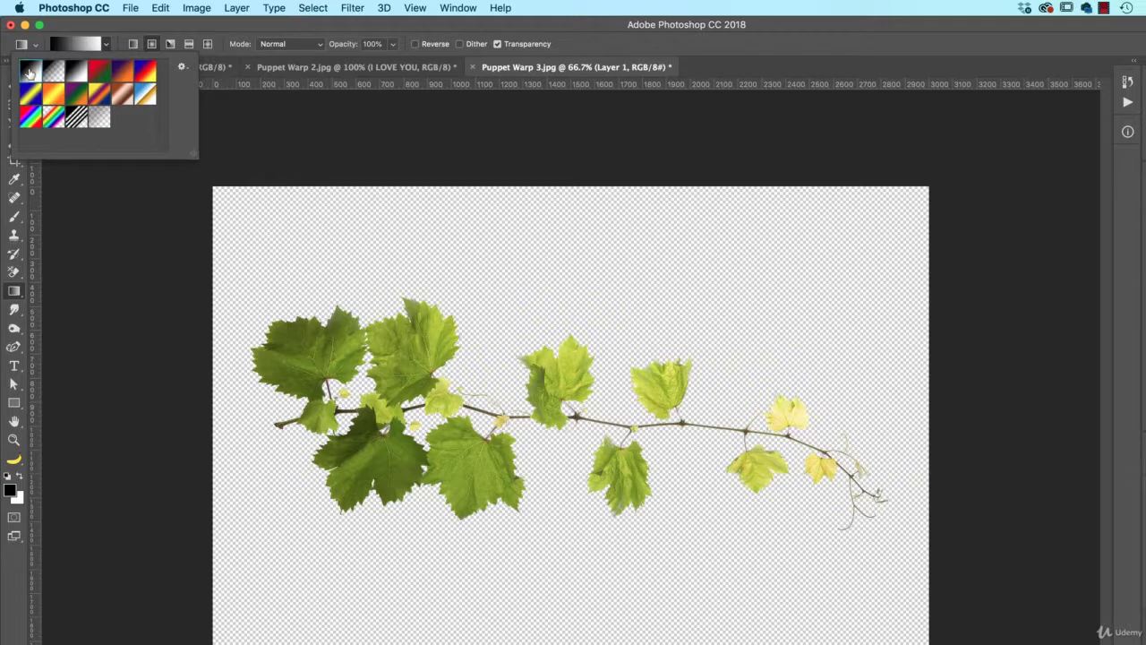
left_click(73, 29)
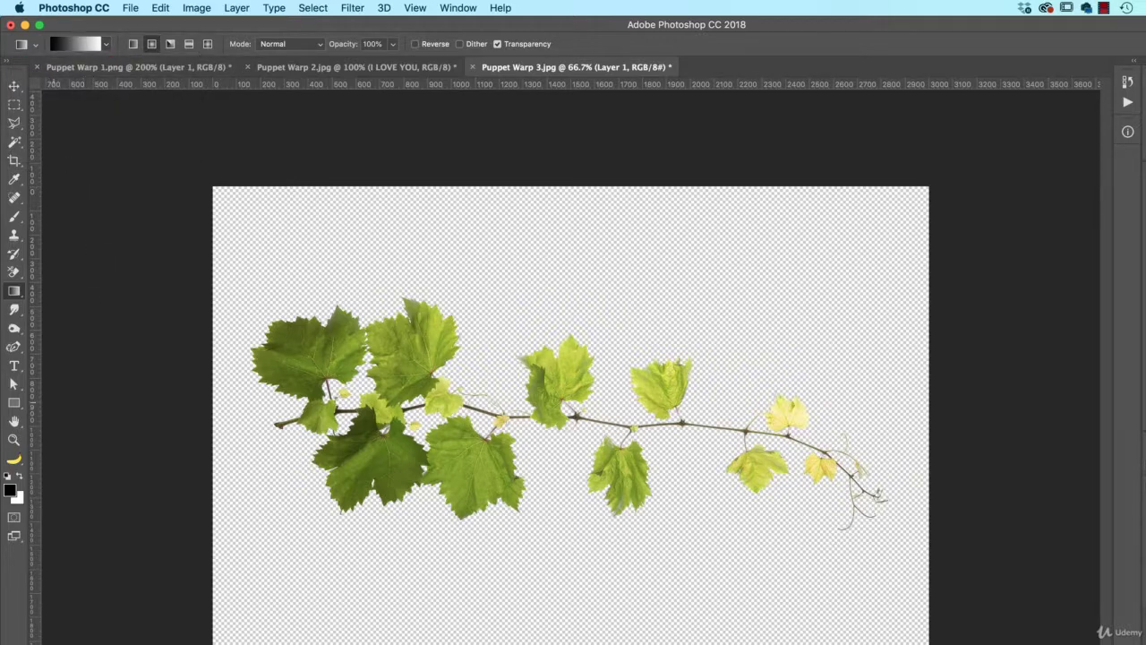
Set the foreground colour to the warm dark grey 423f39.
left_click(11, 490)
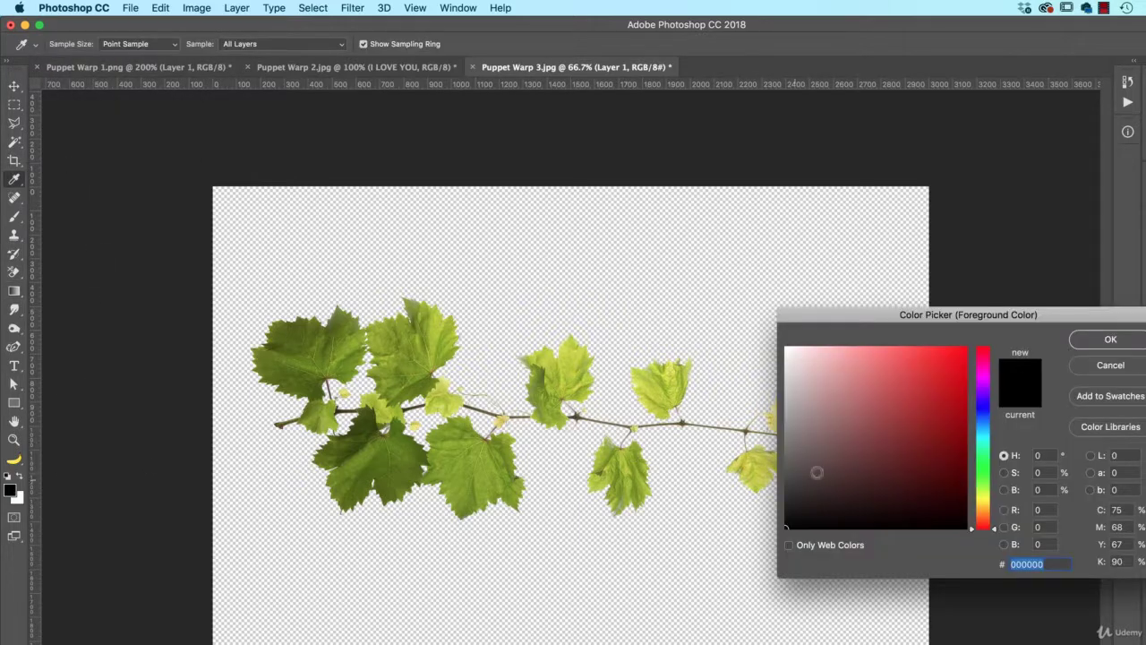
left_click(982, 509)
left_click(816, 475)
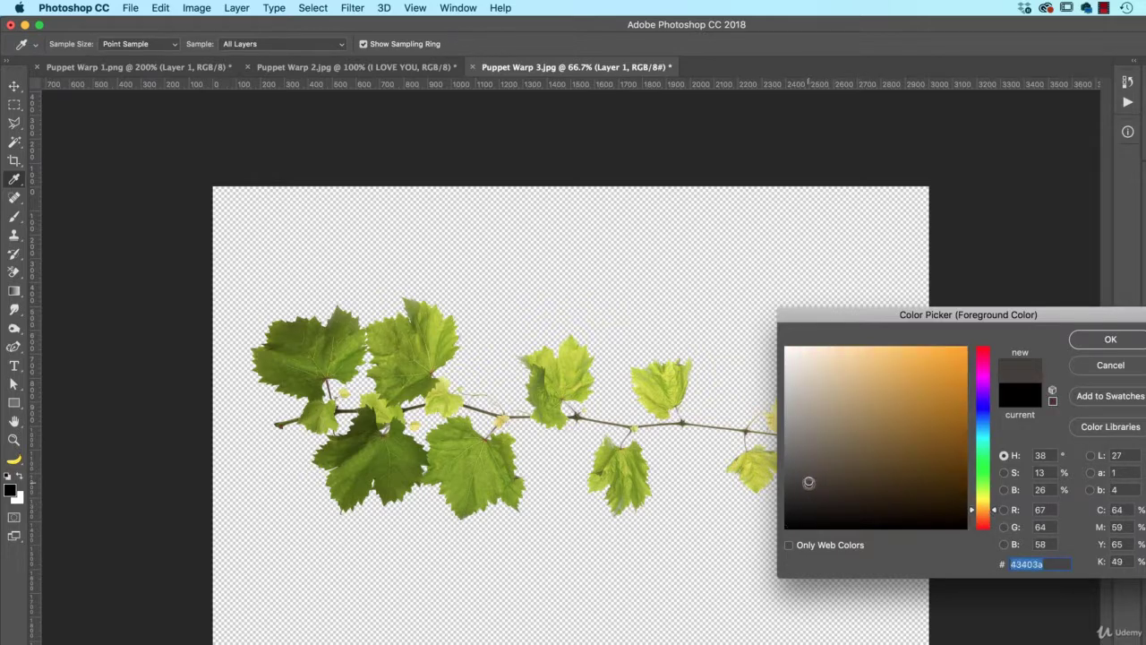
left_click(806, 467)
left_click(807, 481)
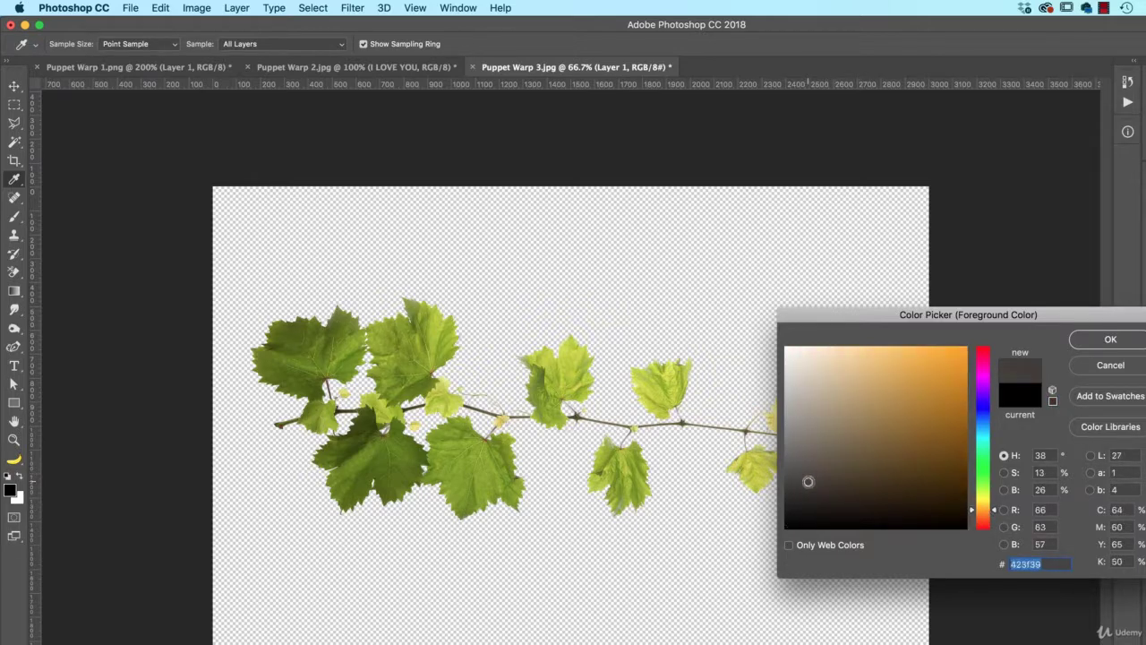
left_click(1115, 344)
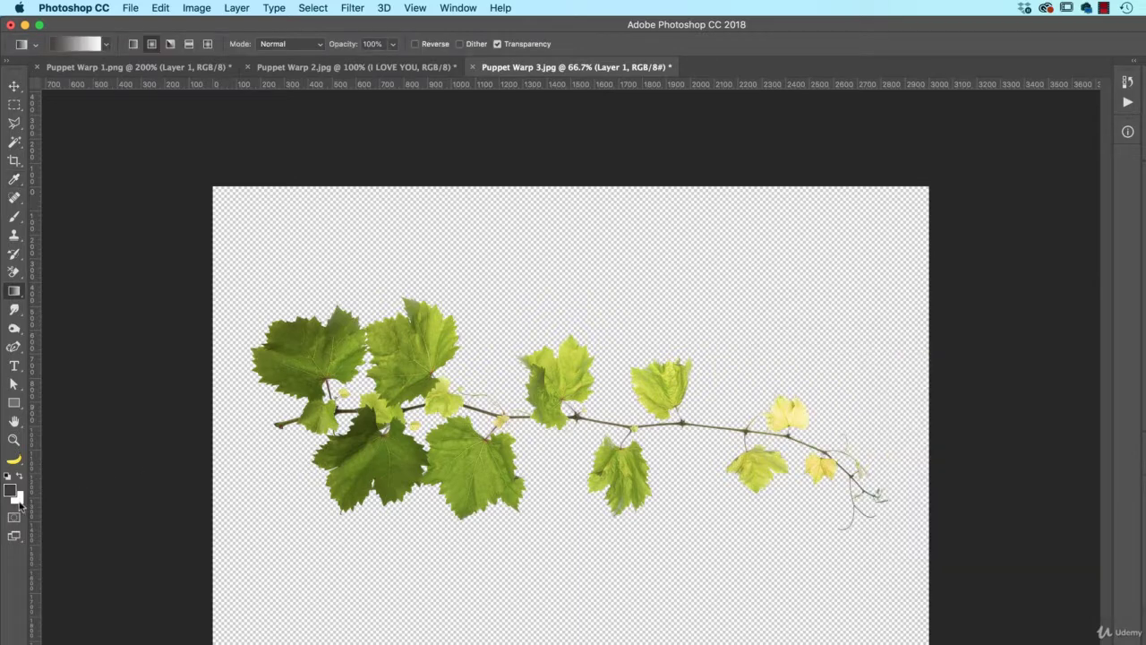
Set the background colour to 272624 and draw a radial gradient from near the canvas centre outward to the upper right.
left_click(17, 497)
left_click(984, 510)
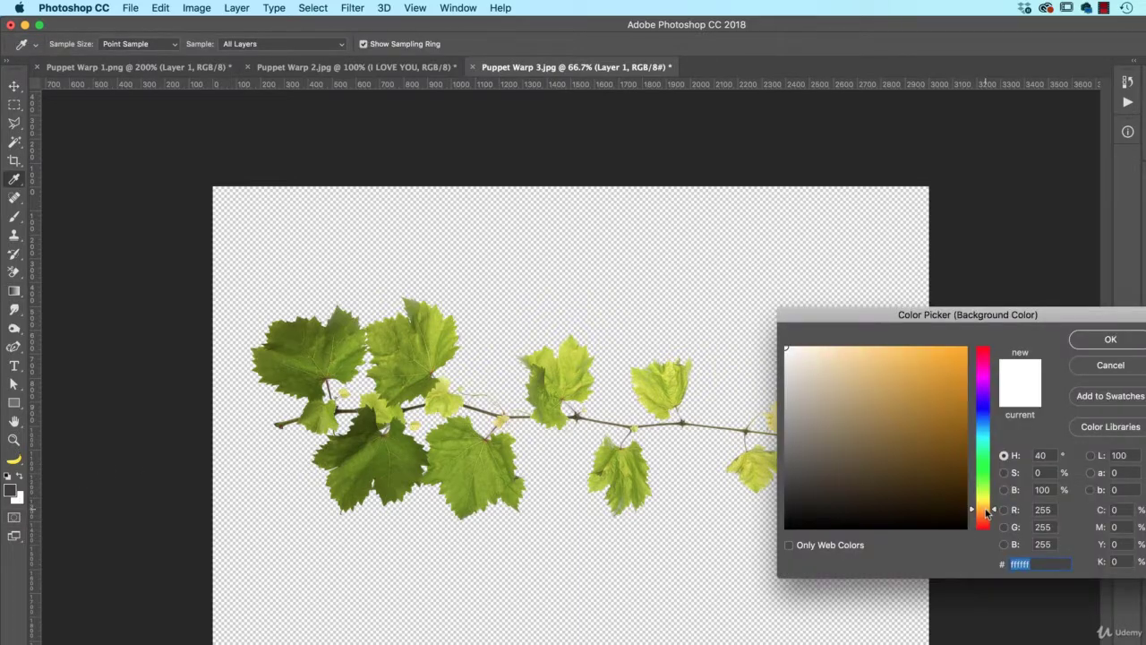
left_click(800, 505)
left_click(799, 501)
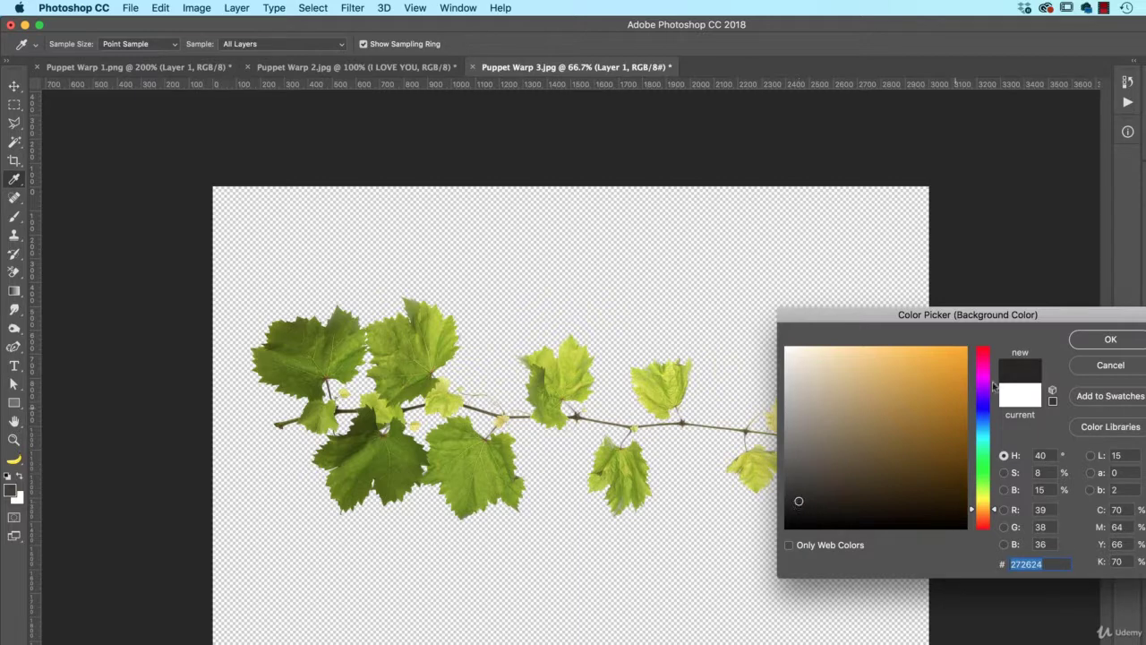
left_click(1110, 341)
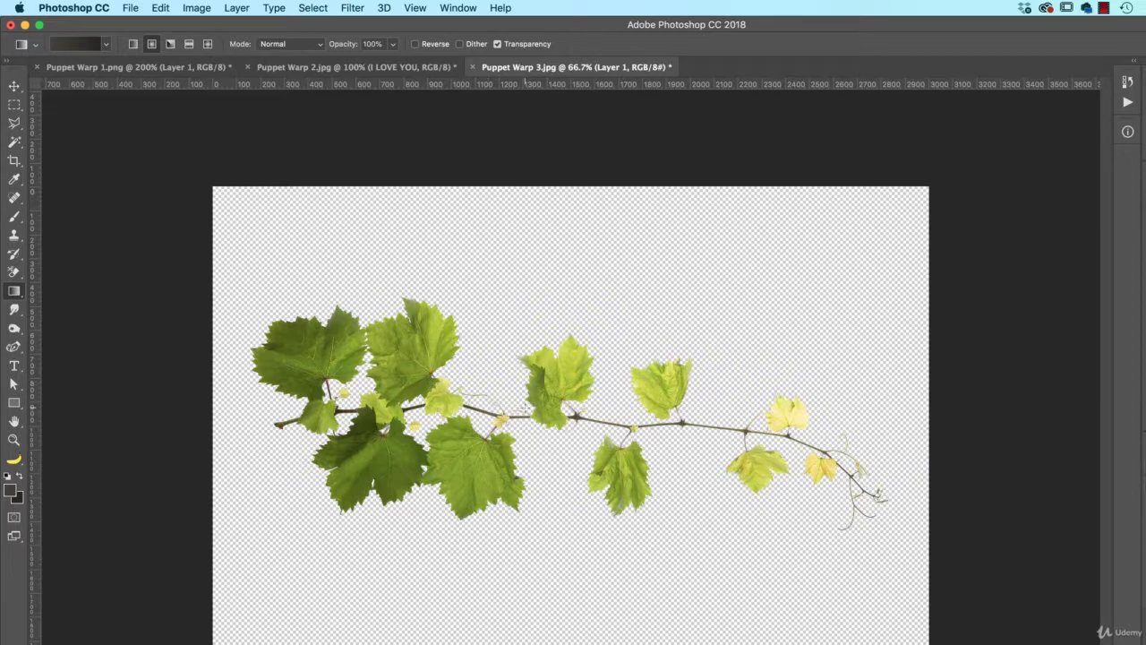
left_click_drag(594, 445, 830, 300)
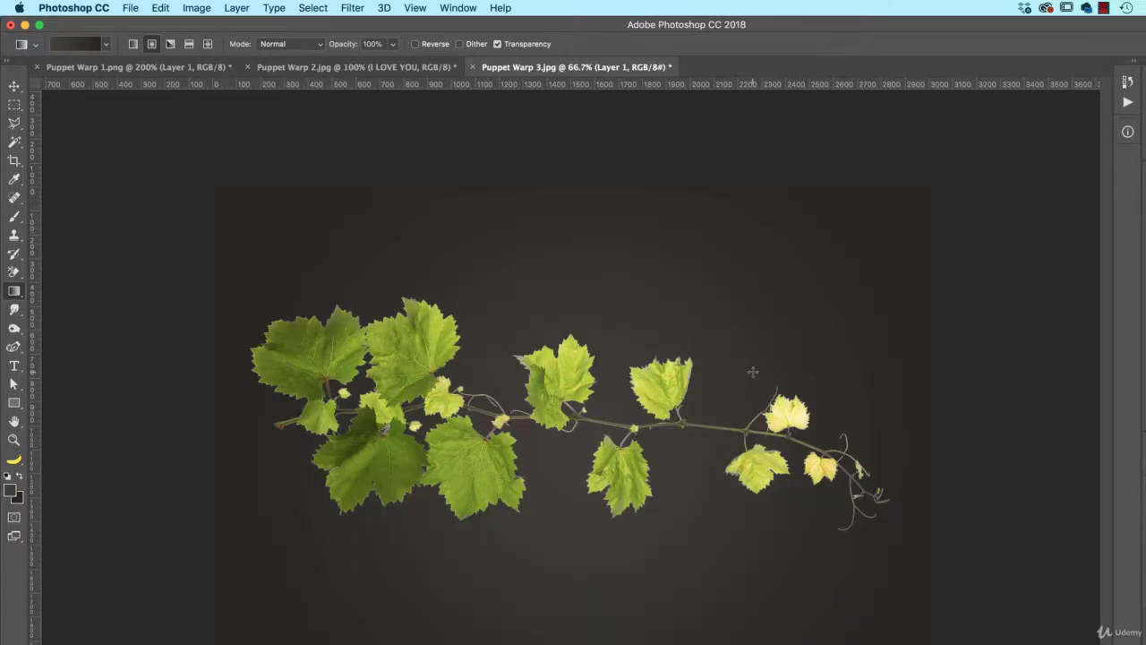
Change the workspace area around the canvas to Light Gray.
key("v")
right_click(981, 321)
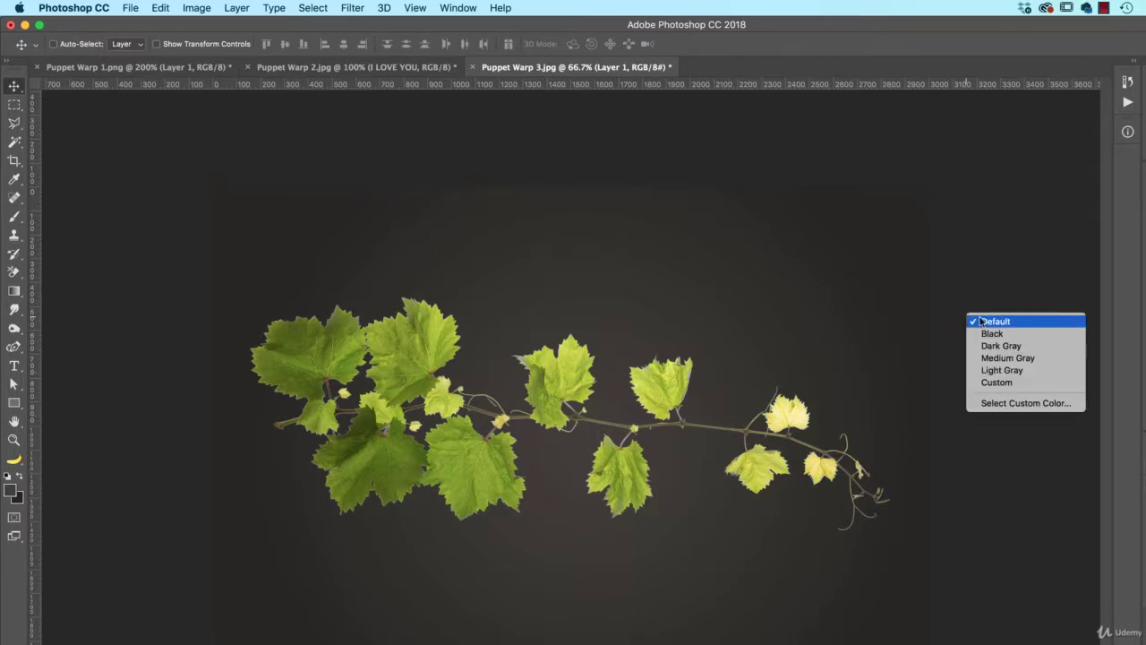
left_click(985, 371)
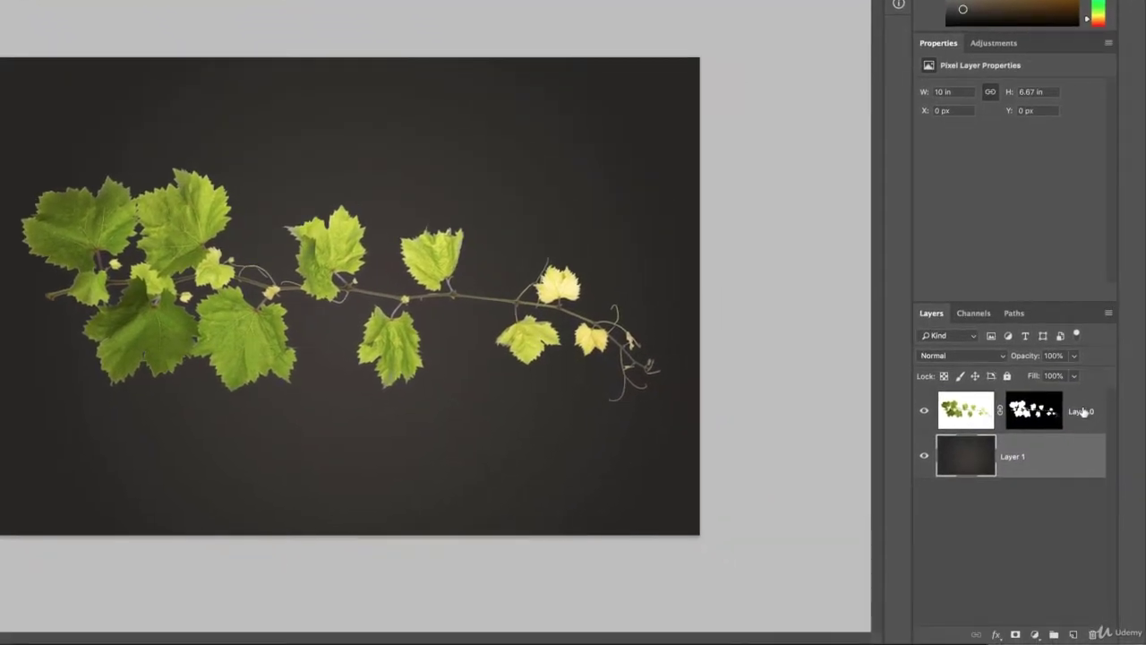
Add a text layer reading GROW above the masked vine layer.
left_click(1083, 412)
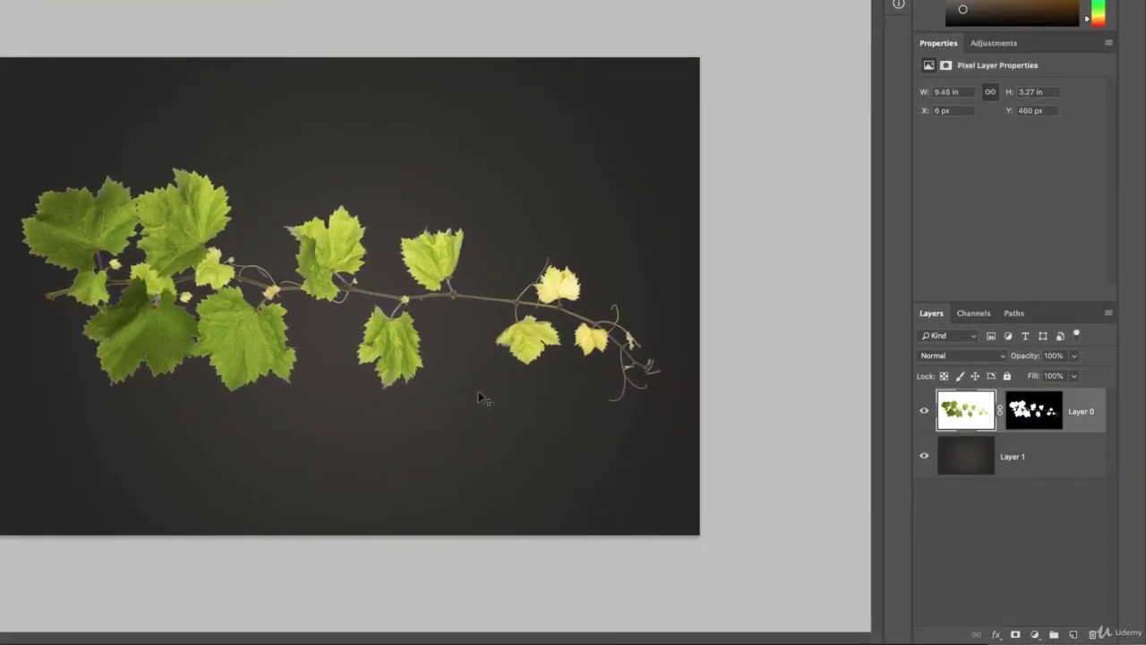
left_click(147, 217)
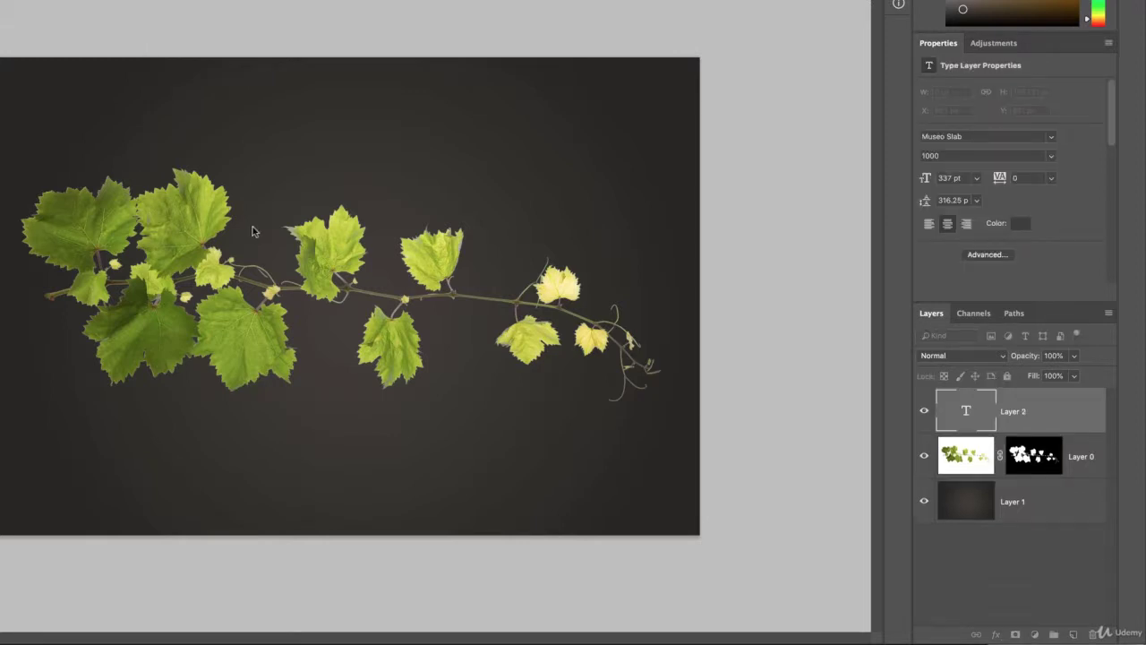
type("Gro")
key("BackSpace")
key("BackSpace")
type("ORE")
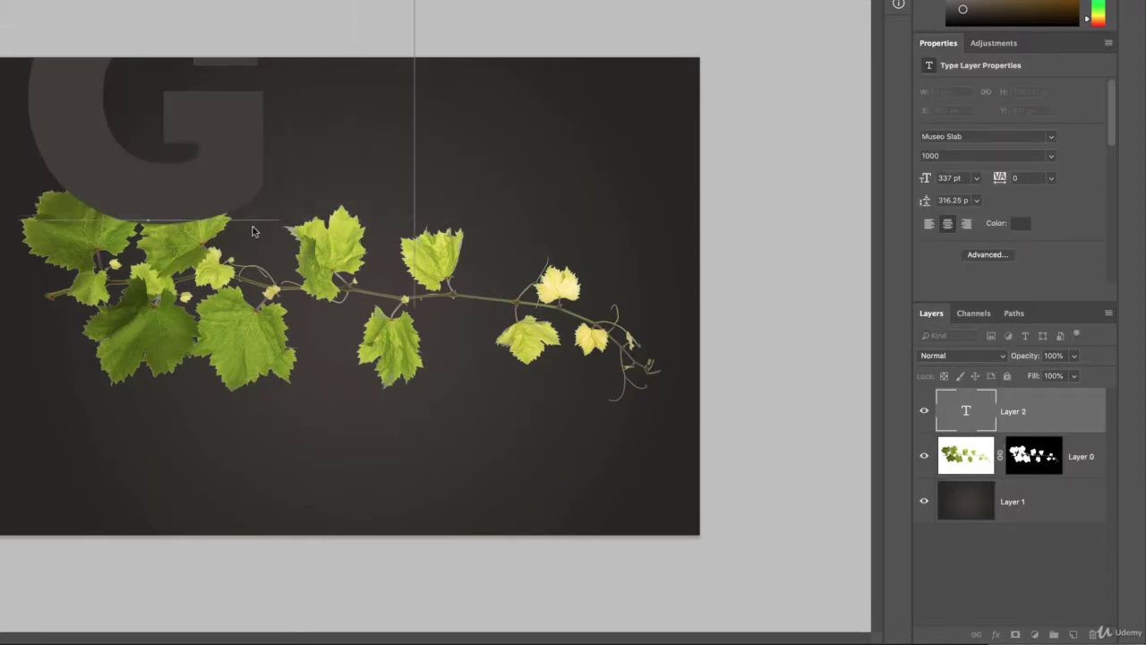
key("BackSpace")
key("BackSpace")
key("BackSpace")
type("RE")
key("BackSpace")
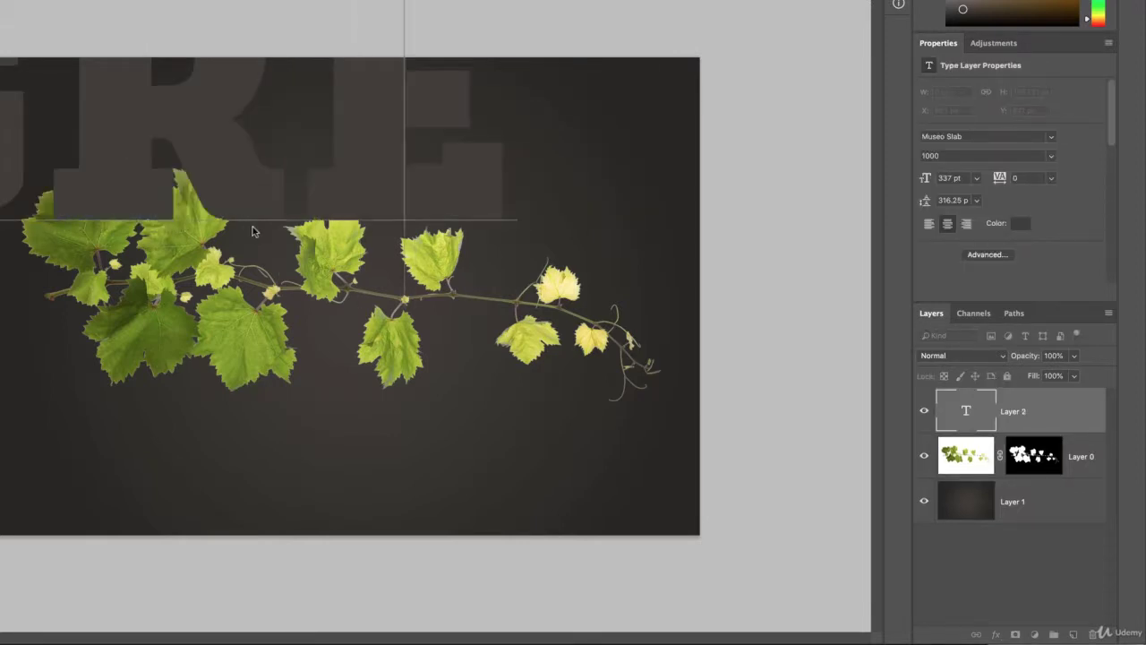
type("OW")
Set all of the GROW text to white (ffffff) and reduce its font size to 205 pt.
key("ctrl+a")
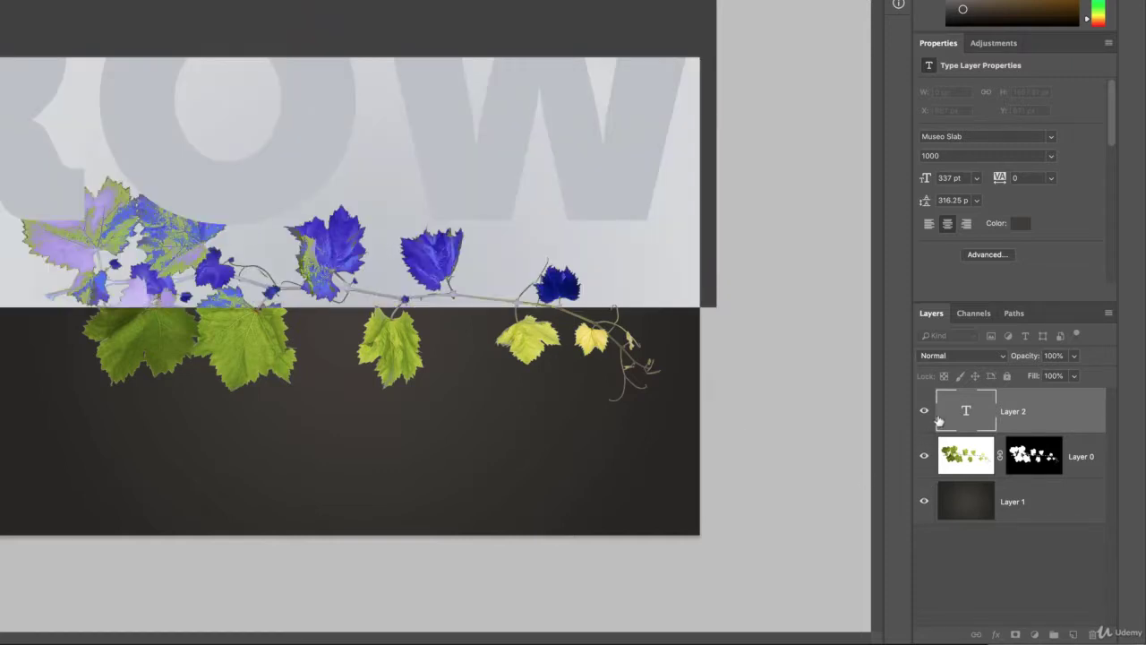
left_click(1020, 223)
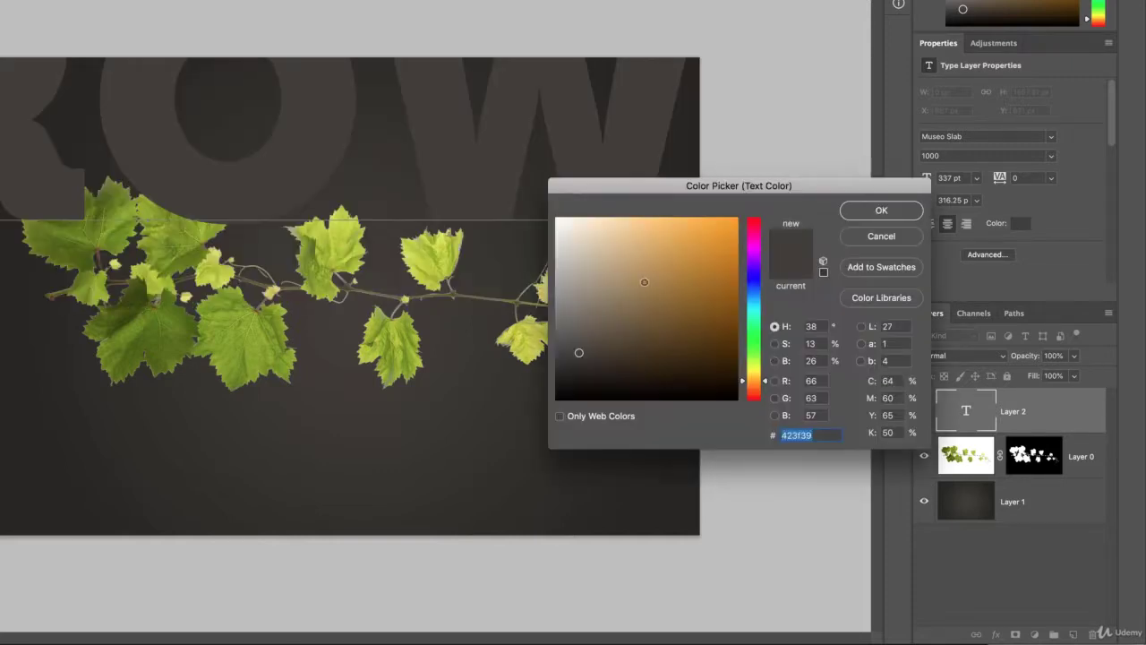
type("ffffff")
left_click(919, 215)
left_click_drag(926, 178, 833, 197)
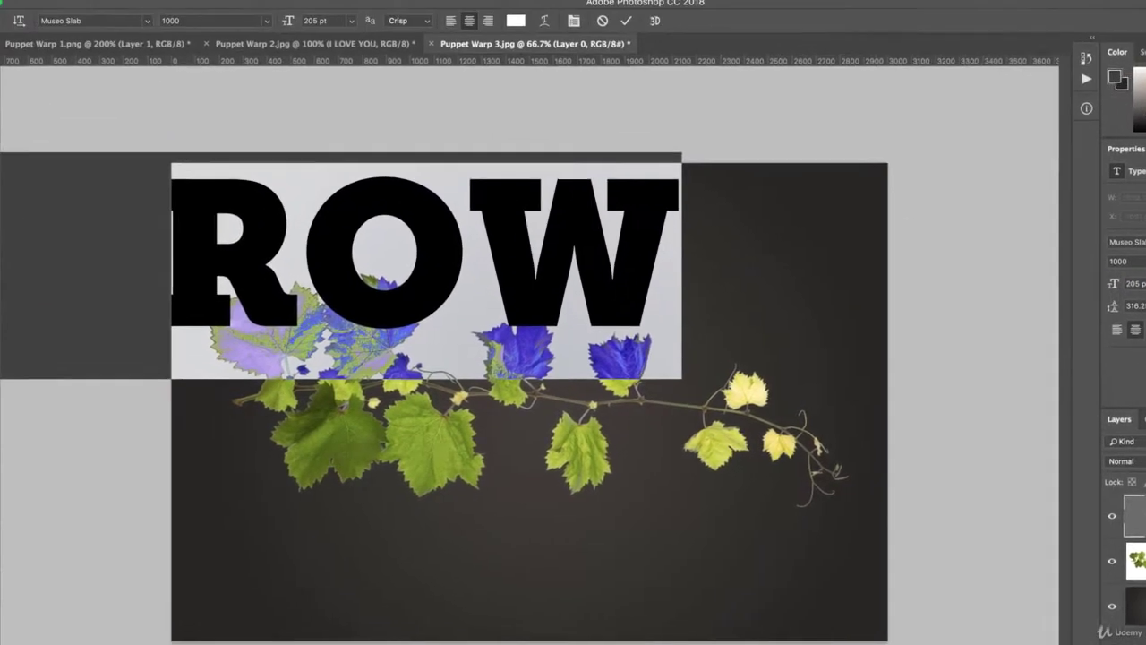
Move the GROW text over the middle of the vine and scale it down to about 157 pt.
left_click(14, 86)
left_click_drag(290, 228, 455, 335)
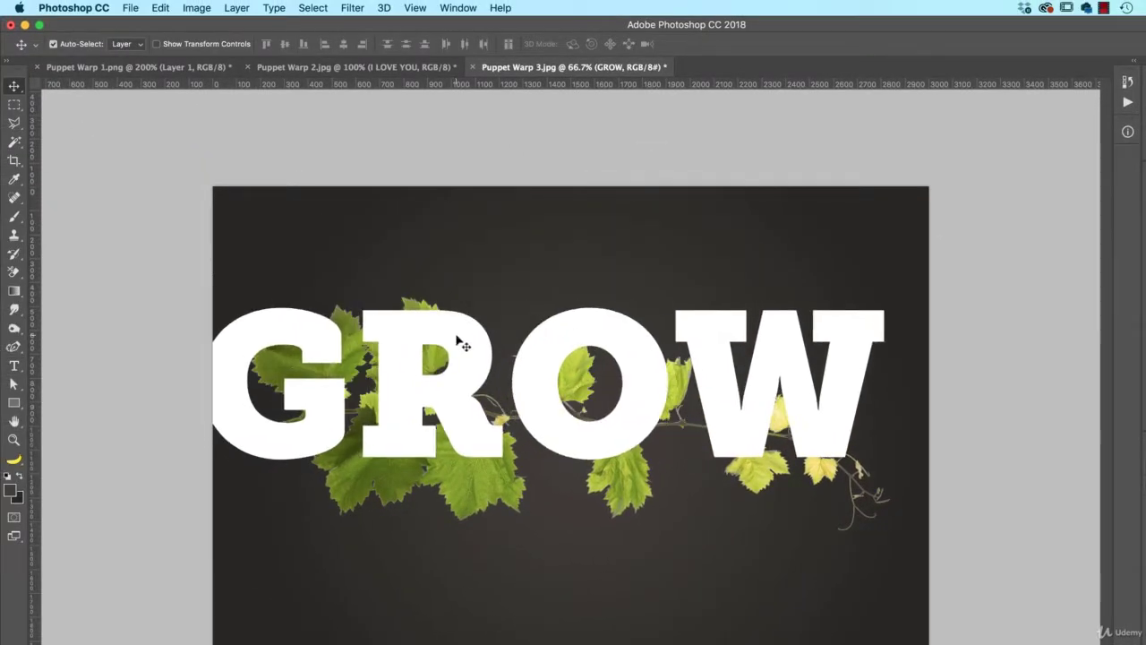
key("super+t")
left_click_drag(886, 285, 775, 318)
key("Return")
left_click_drag(544, 380, 634, 363)
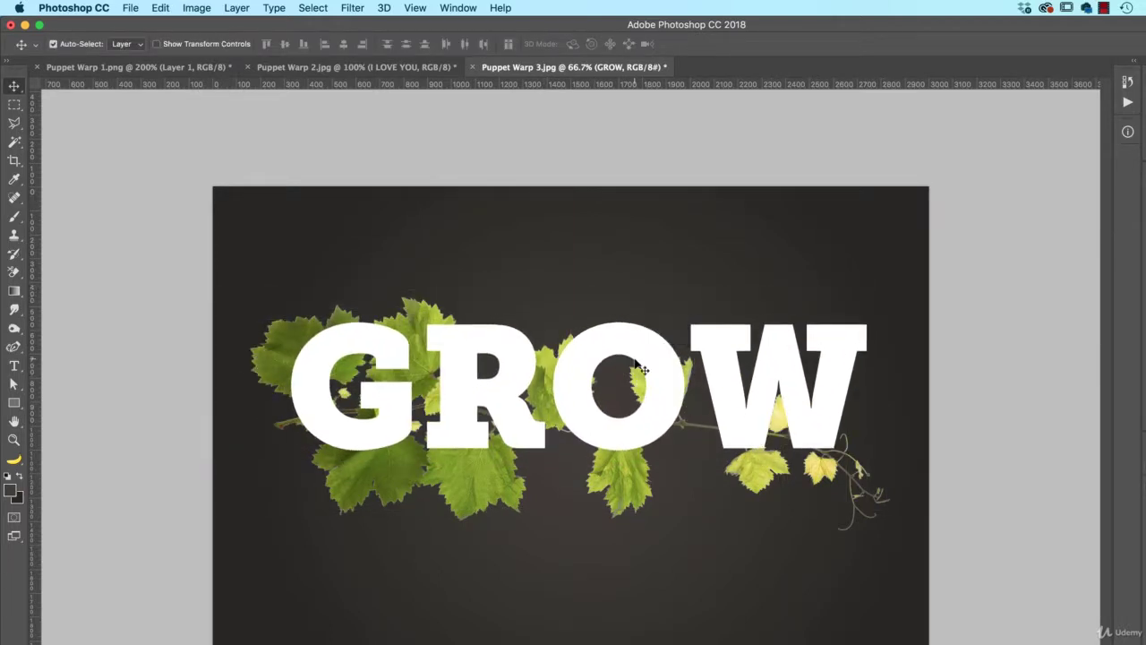
key("super+t")
left_click_drag(866, 308, 843, 312)
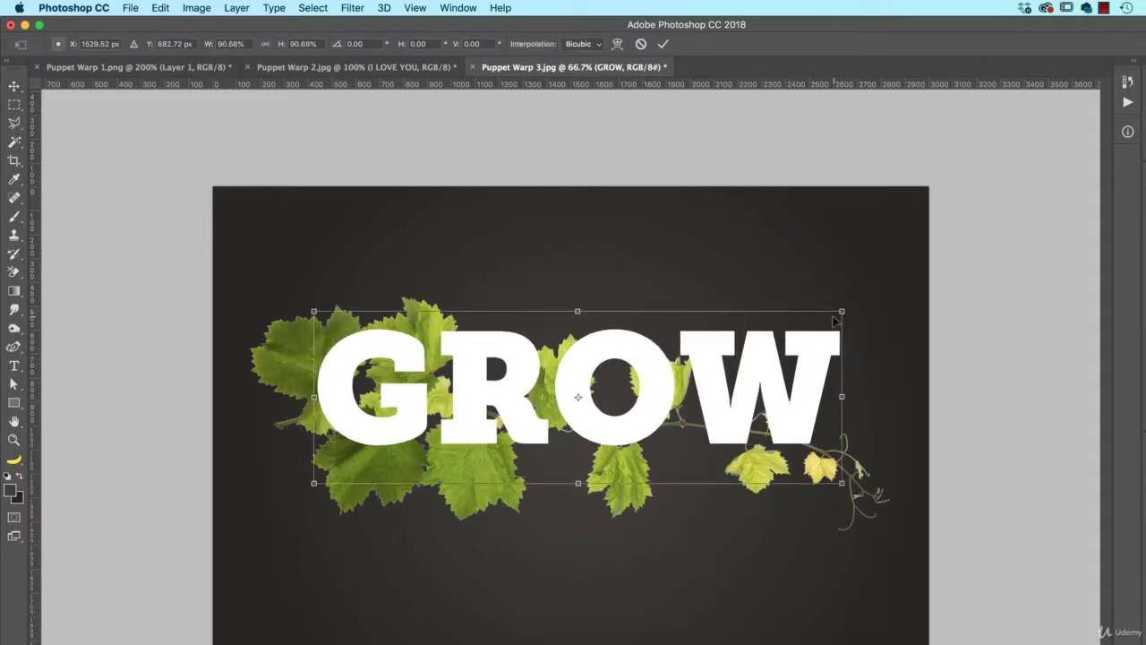
key("Return")
left_click_drag(731, 396, 735, 411)
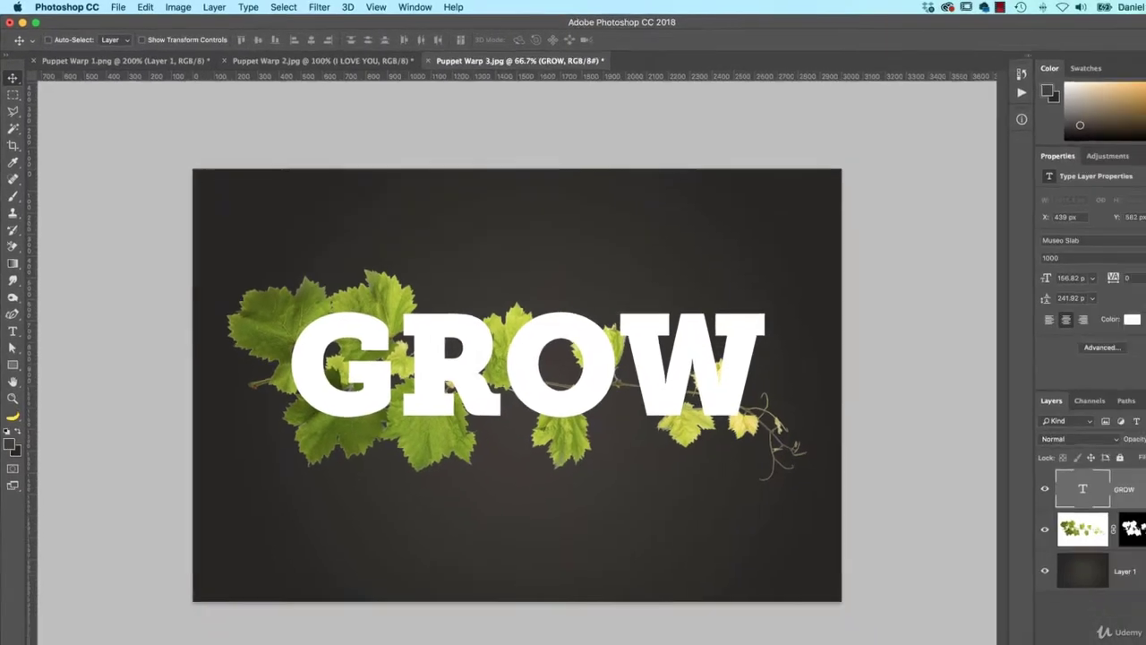
Convert a duplicate of the masked vine layer to a smart object and keep the original hidden.
left_click_drag(1092, 495, 1085, 634)
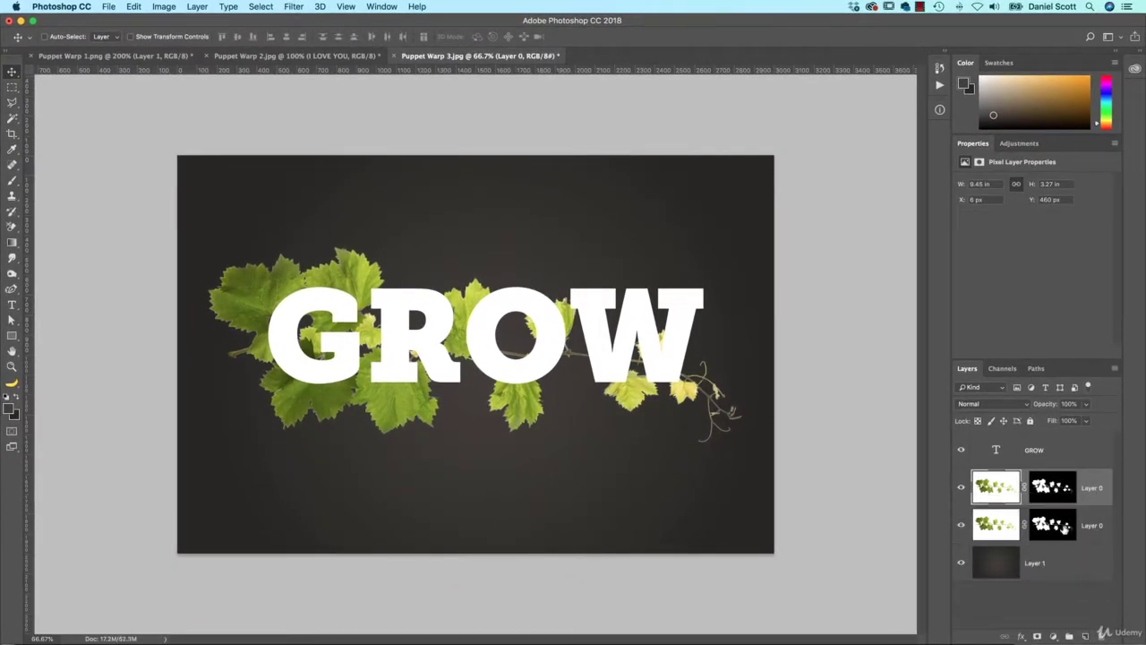
left_click(961, 525)
right_click(1093, 485)
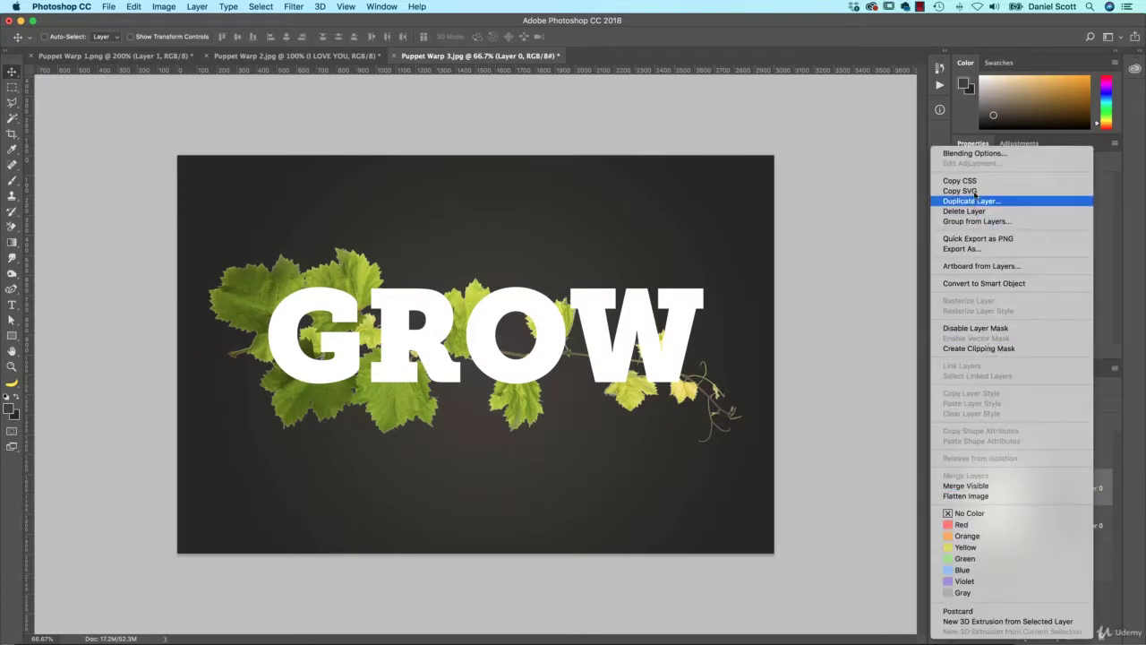
left_click(778, 416)
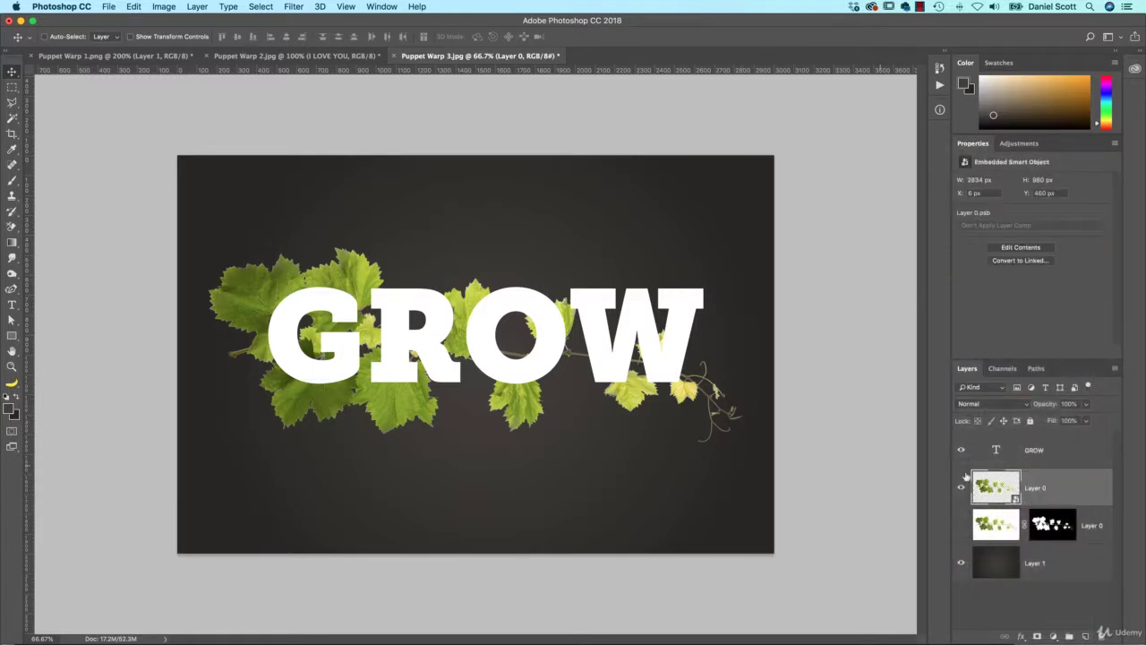
Start Puppet Warp on the vine smart object and place pins along the stem from its cut end to the tendrils.
left_click(132, 6)
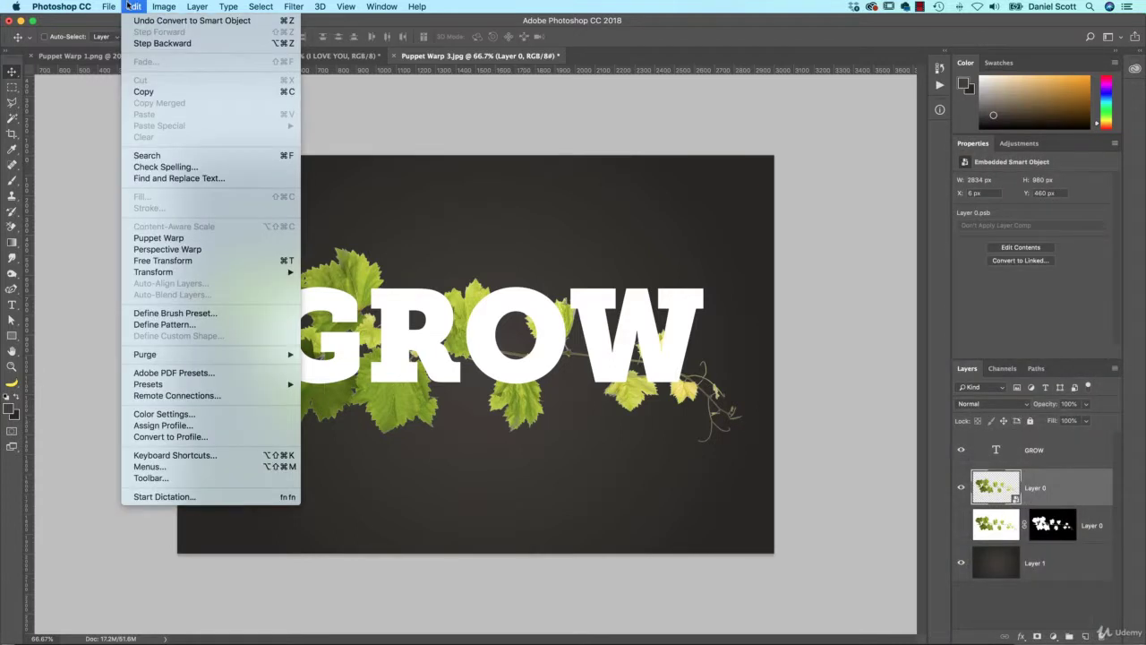
left_click(166, 238)
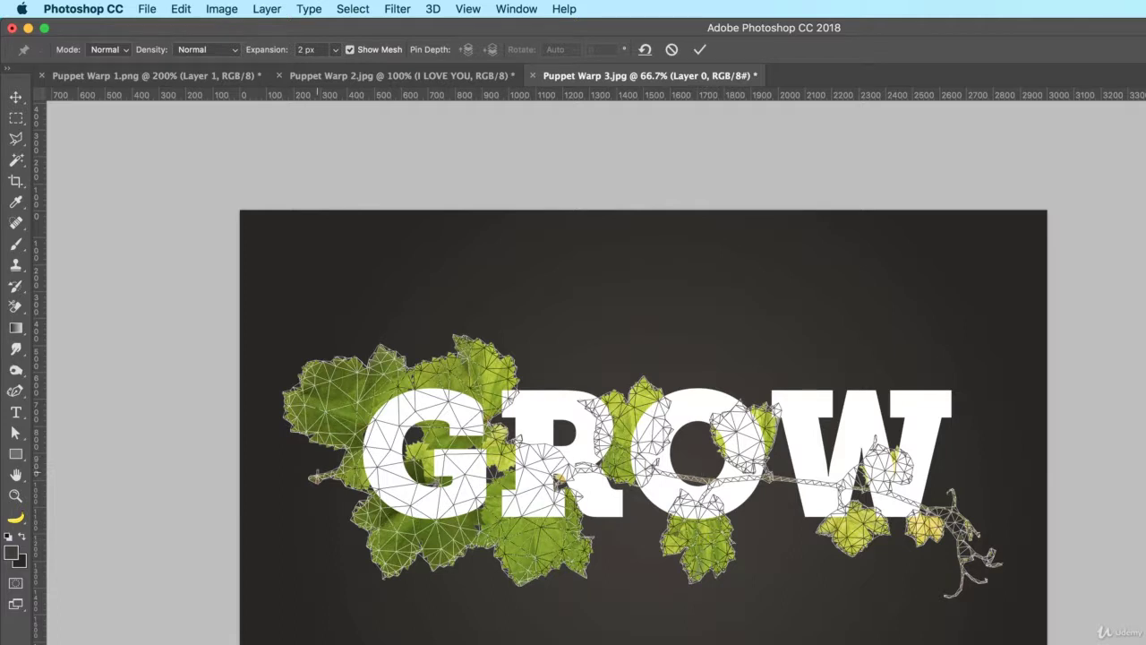
left_click(315, 477)
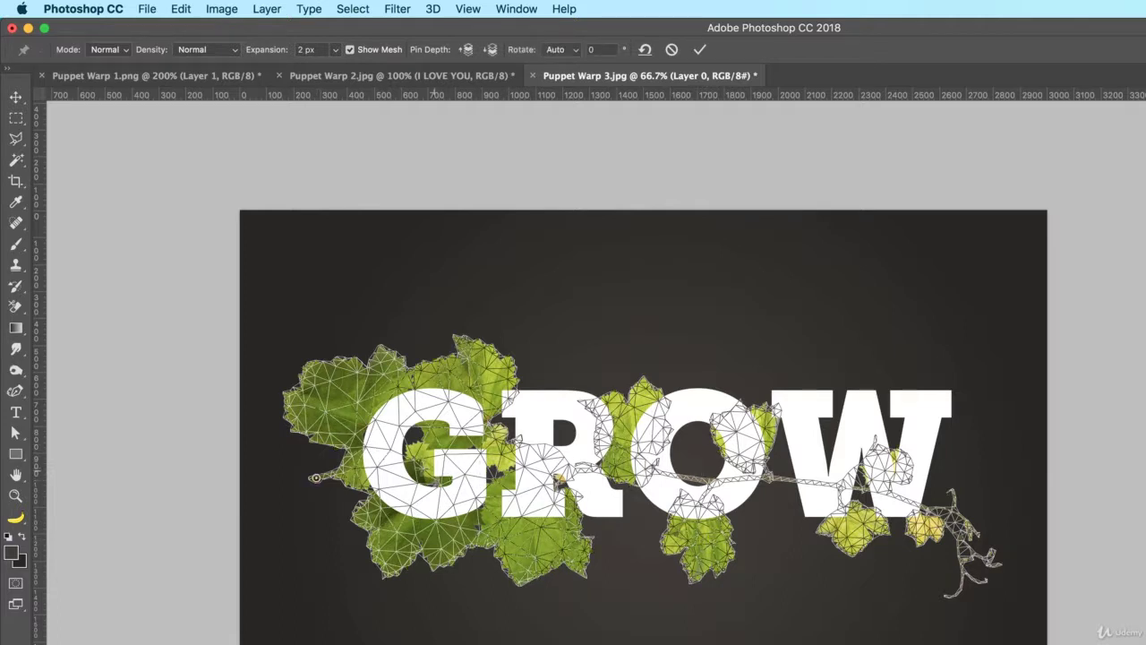
left_click(421, 459)
left_click(547, 459)
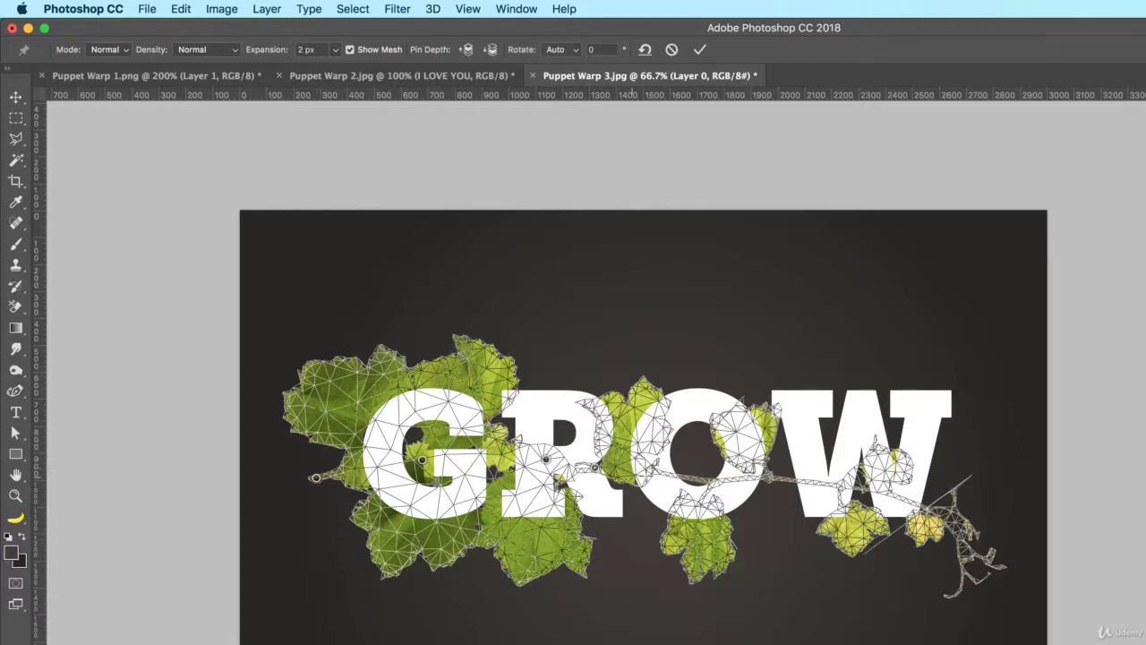
left_click(664, 473)
left_click(754, 477)
left_click(843, 484)
left_click(933, 508)
left_click(976, 554)
Add Puppet Warp pins to the smaller leaves along the stem and to the tendril tips.
left_click(748, 429)
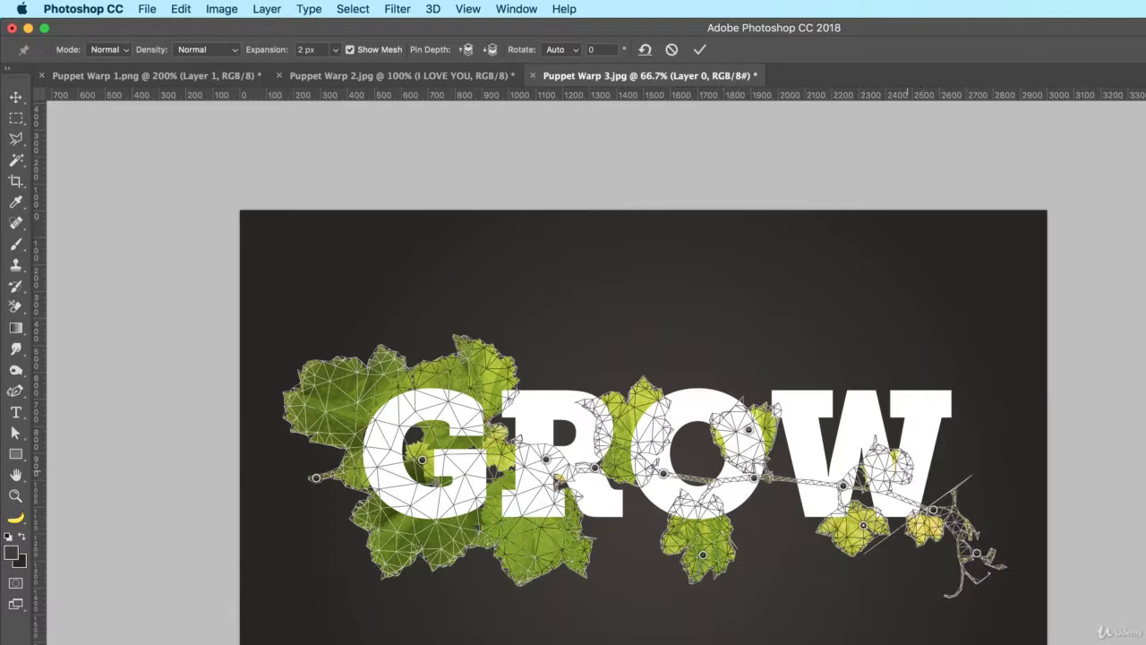
left_click(899, 459)
left_click(928, 530)
left_click(966, 571)
left_click(946, 595)
left_click(1000, 568)
Pin the two large upper leaves and the darker lower leaf near the vine's cut end.
left_click(475, 364)
left_click(324, 389)
left_click(404, 543)
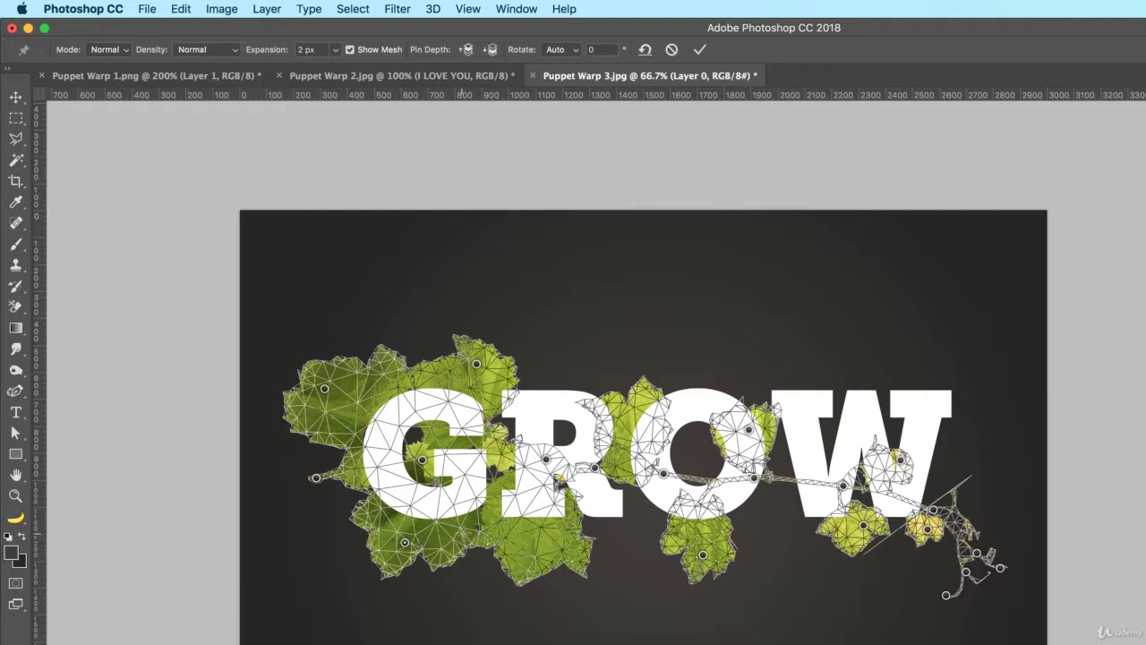
Pin the two large lower leaves and reshape the vine at the O, shifting its lower leaf toward the R and raising the stem.
left_click(467, 529)
left_click(534, 537)
left_click_drag(703, 554, 665, 523)
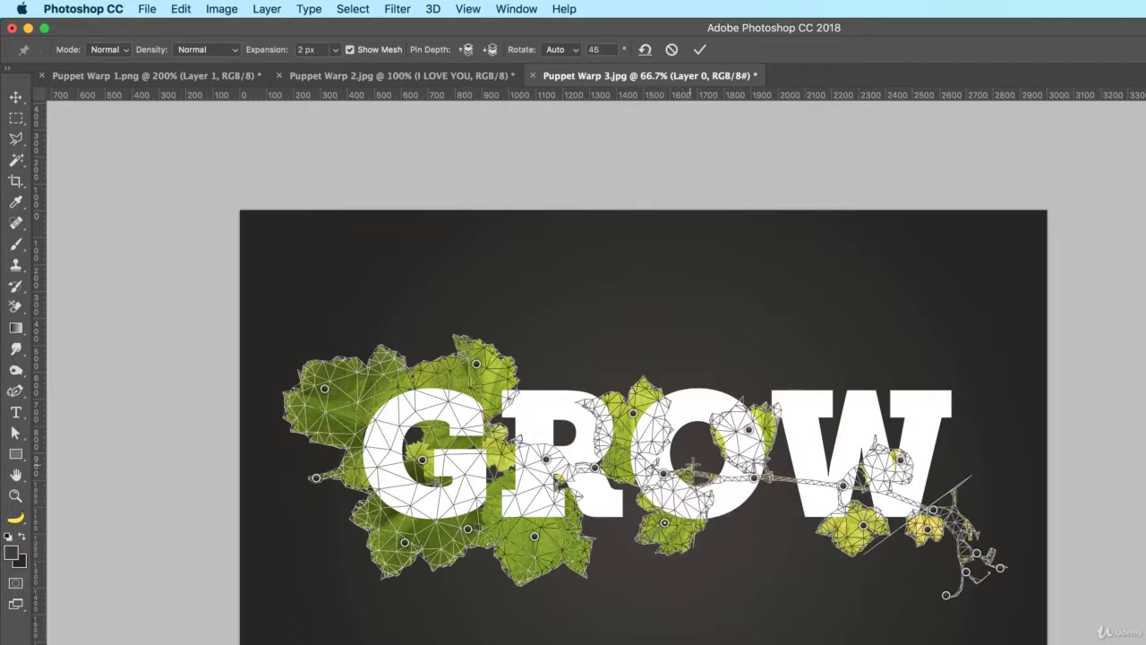
left_click(705, 478)
left_click_drag(707, 477, 702, 457)
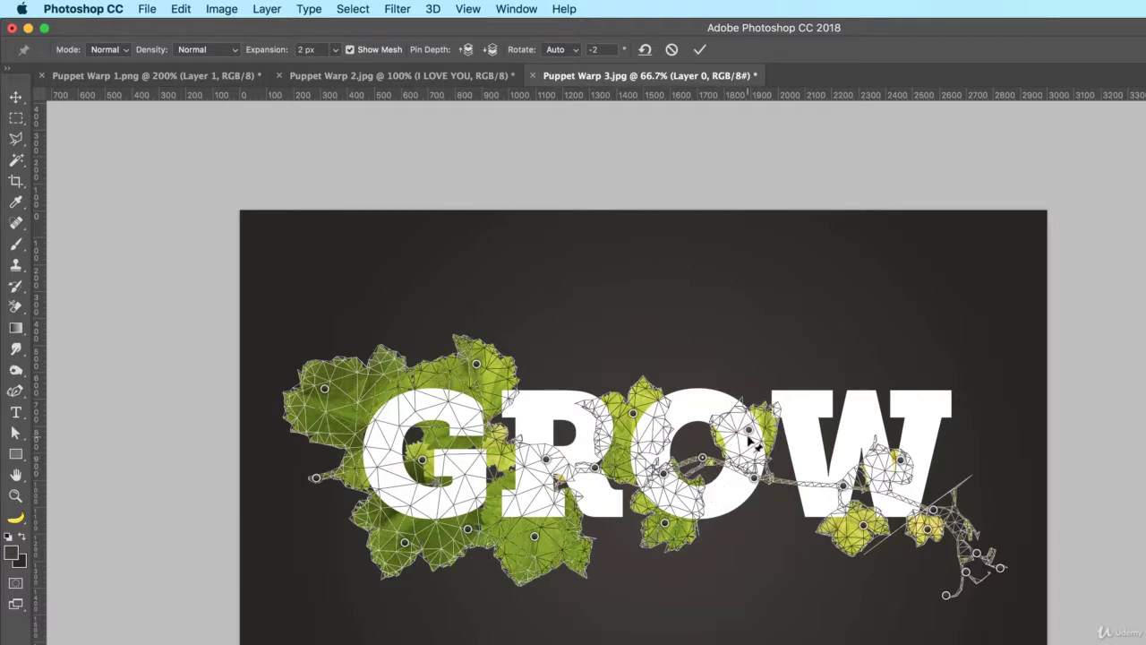
Warp the vine between O and W, moving the upper leaf into the gap and the lower leaf to the W's first stroke.
left_click_drag(750, 431, 752, 468)
left_click(843, 487)
left_click_drag(843, 486, 820, 474)
left_click(863, 525)
left_click_drag(863, 525, 814, 518)
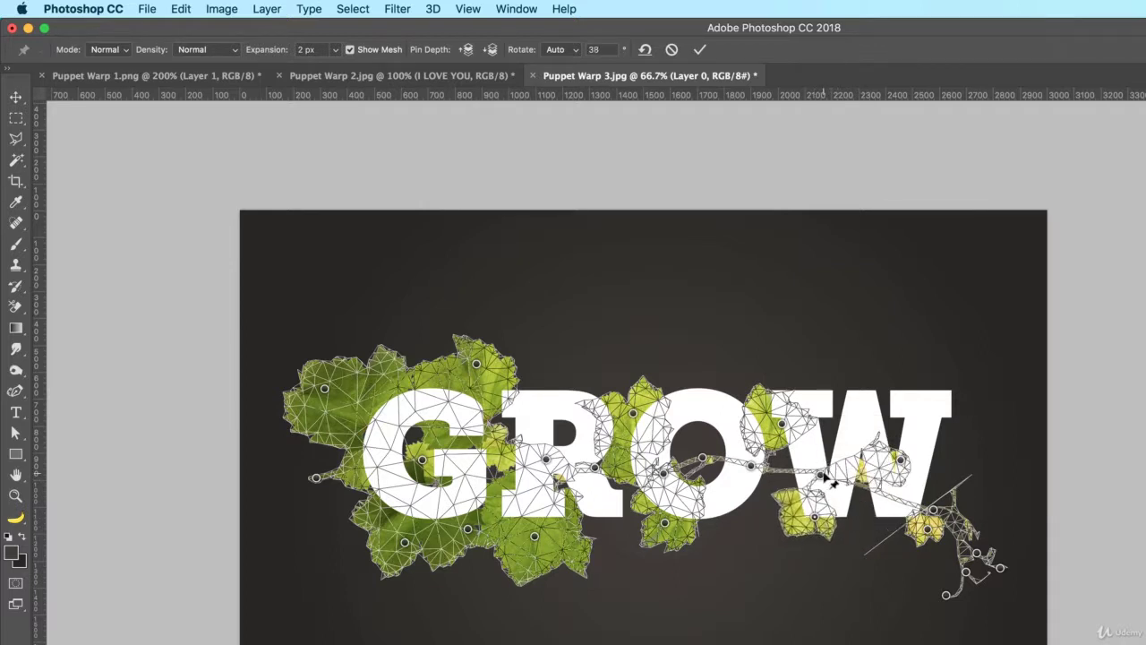
Raise the stem across the W and reposition the two yellow leaves and the stem bend along the W's last stroke.
mouse_move(826, 475)
left_mouse_down()
mouse_move(805, 461)
mouse_move(830, 460)
left_mouse_up()
left_click_drag(831, 459, 828, 453)
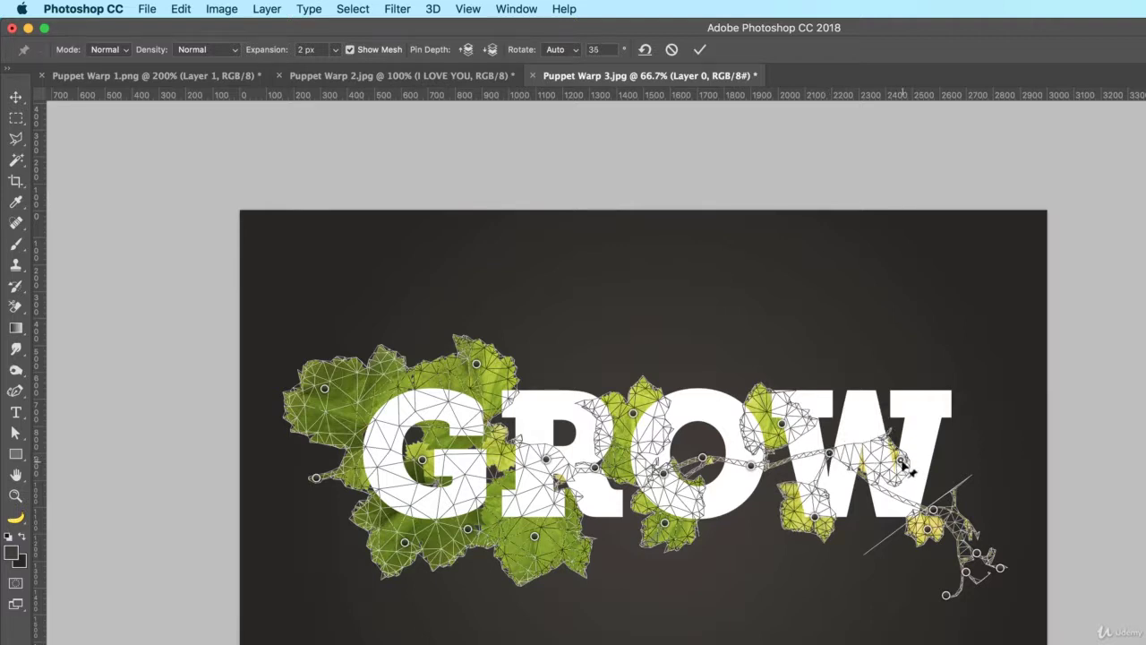
left_click_drag(904, 469, 909, 424)
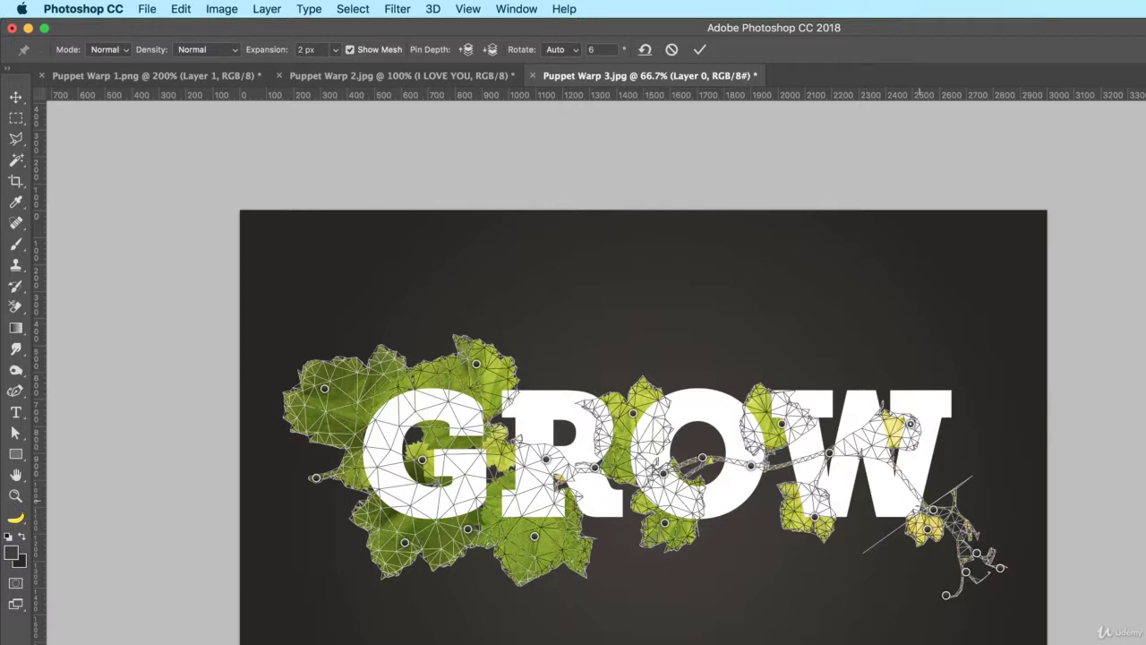
left_click_drag(925, 526, 920, 470)
left_click(911, 481)
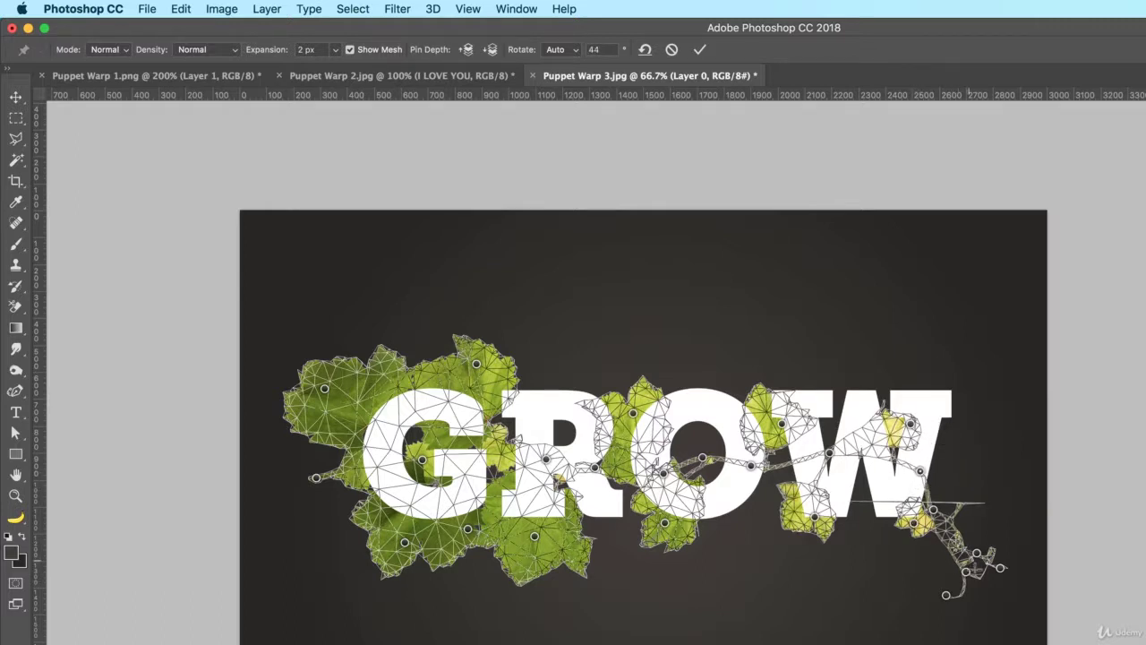
Curl the tendrils back beneath the W, nudge the leaf below the O toward its center and commit the Puppet Warp.
left_click_drag(946, 595, 853, 571)
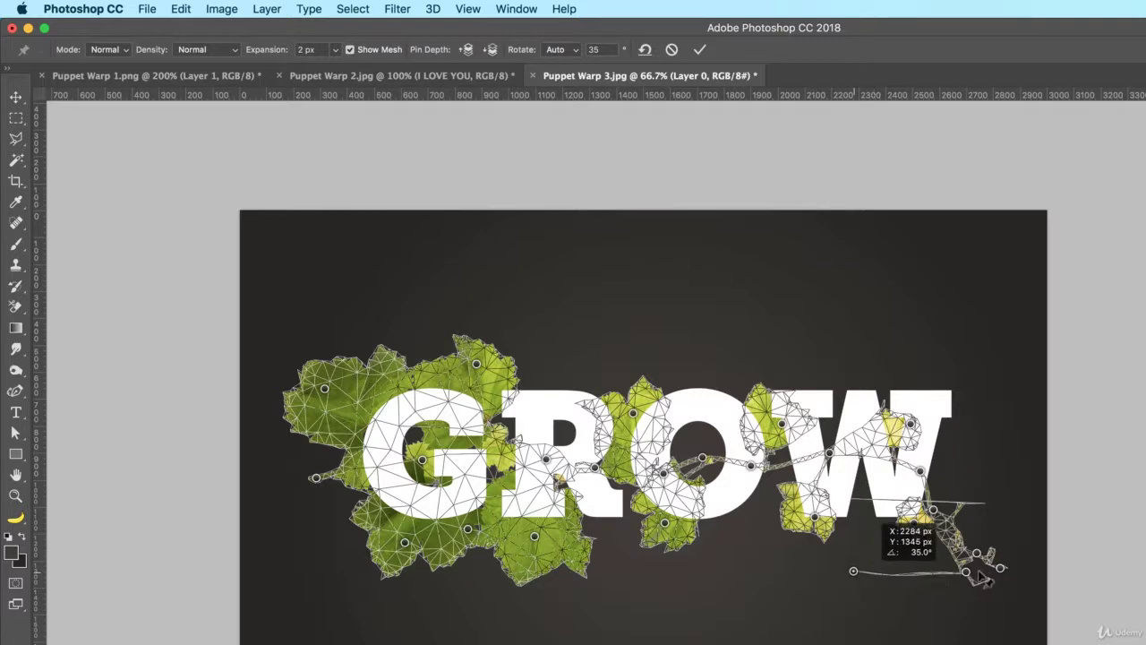
left_click_drag(966, 571, 885, 586)
left_click_drag(977, 553, 928, 570)
left_click_drag(1000, 571, 939, 592)
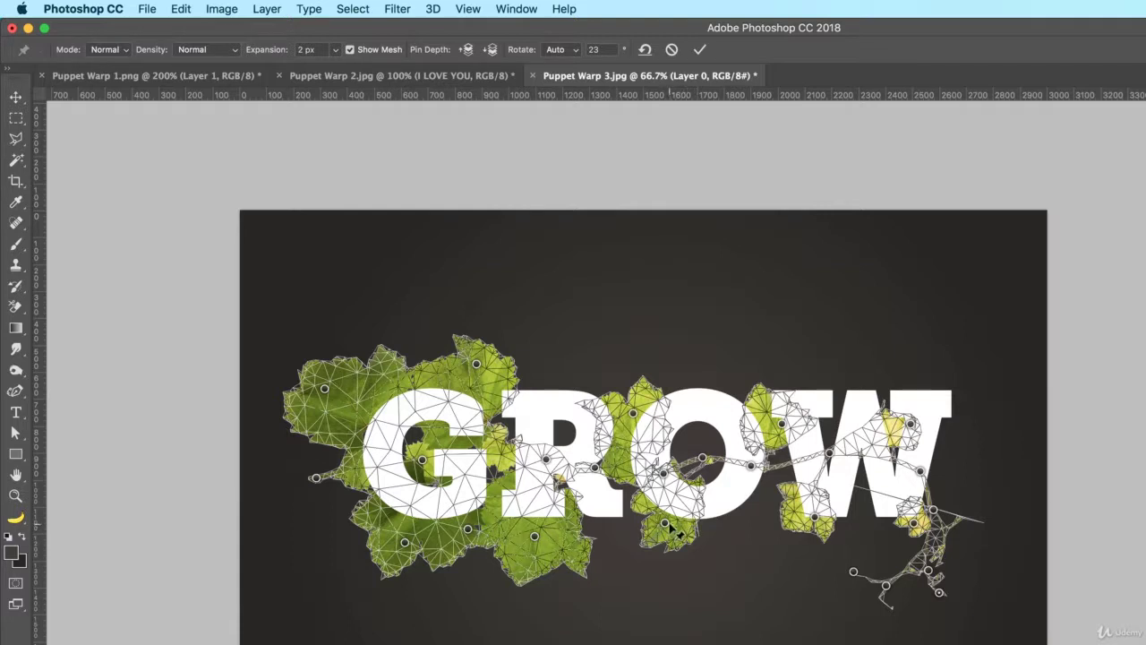
mouse_move(668, 525)
left_mouse_down()
mouse_move(674, 539)
mouse_move(686, 528)
left_mouse_up()
key("Return")
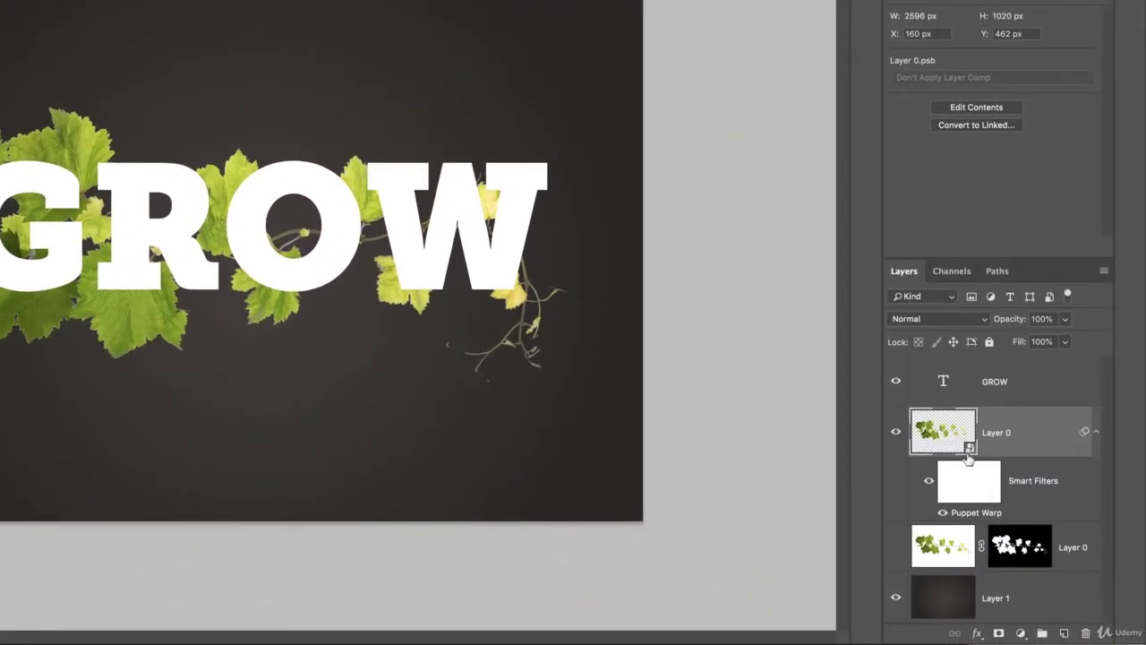
Delete the hidden masked vine layer, collapse the smart object's filters and rename the warped vine layer VINE 1.
left_click(1068, 546)
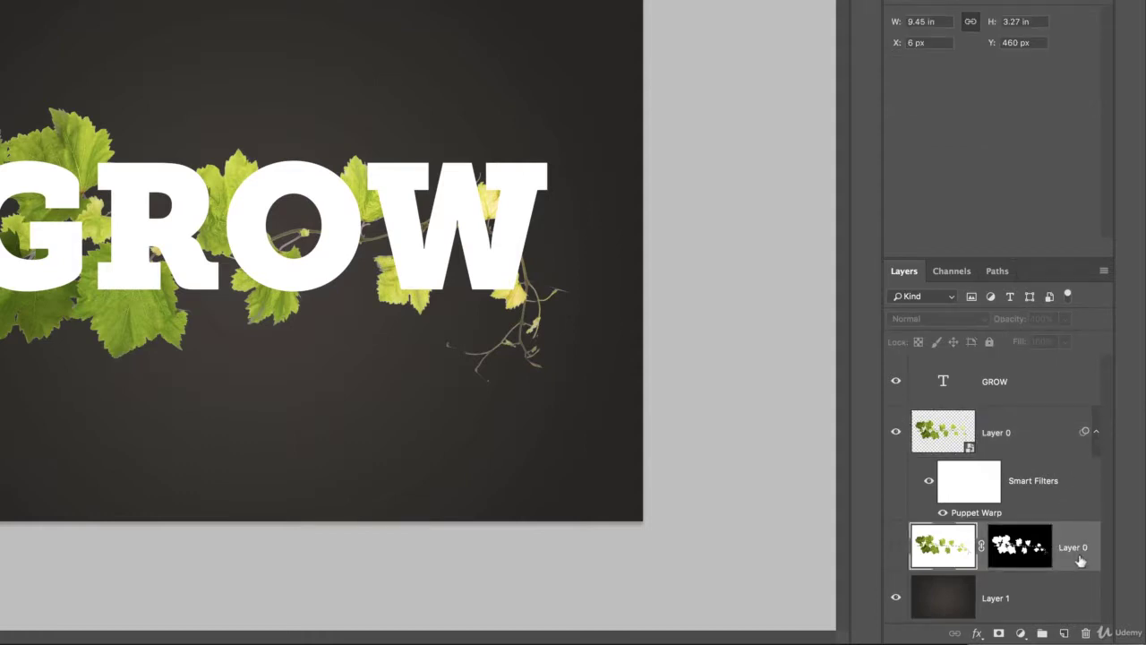
left_click_drag(1080, 560, 1085, 633)
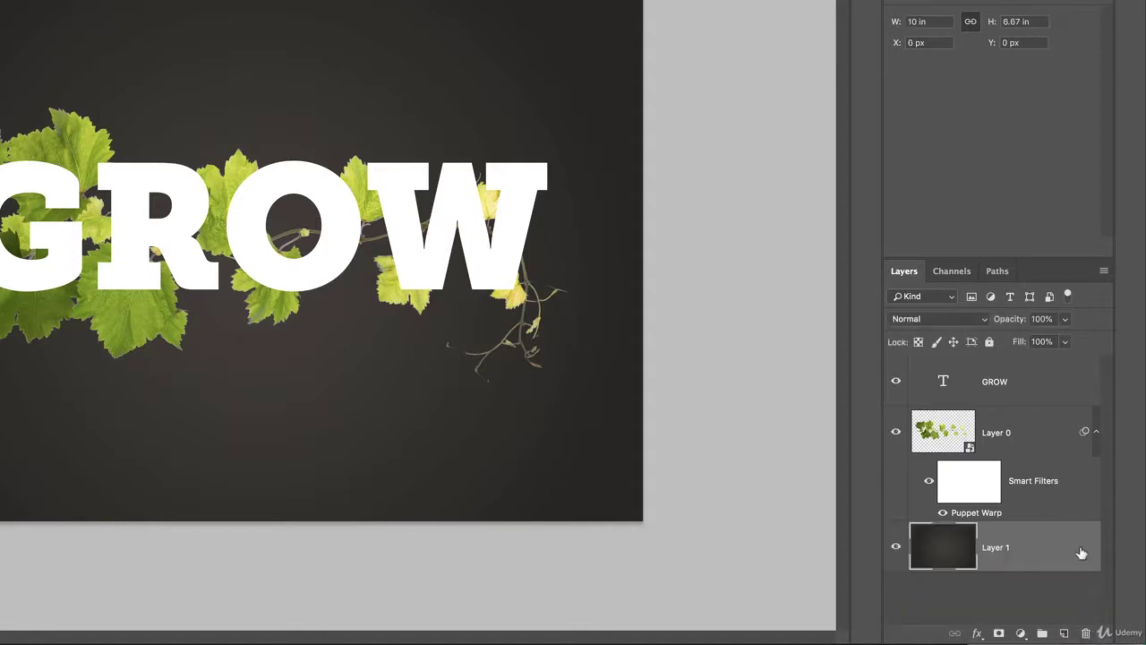
left_click(1098, 432)
left_click(1007, 410)
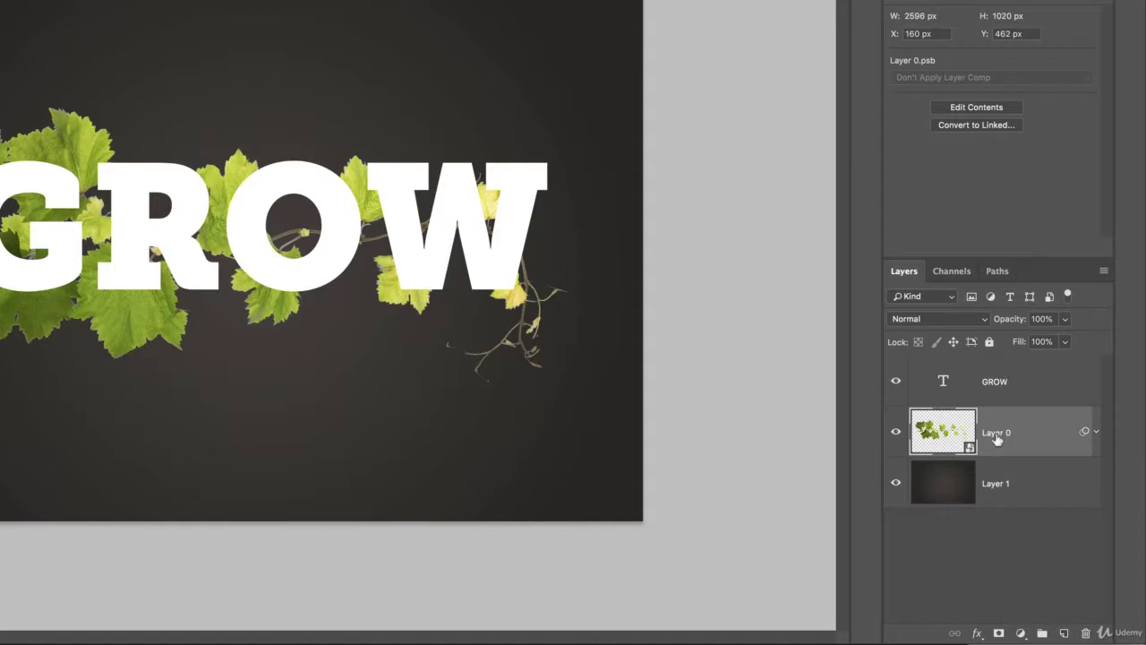
double_click(996, 438)
Duplicate VINE 1, place the copy above the GROW text layer and rename it VINE 2.
left_click_drag(1001, 429, 1079, 632)
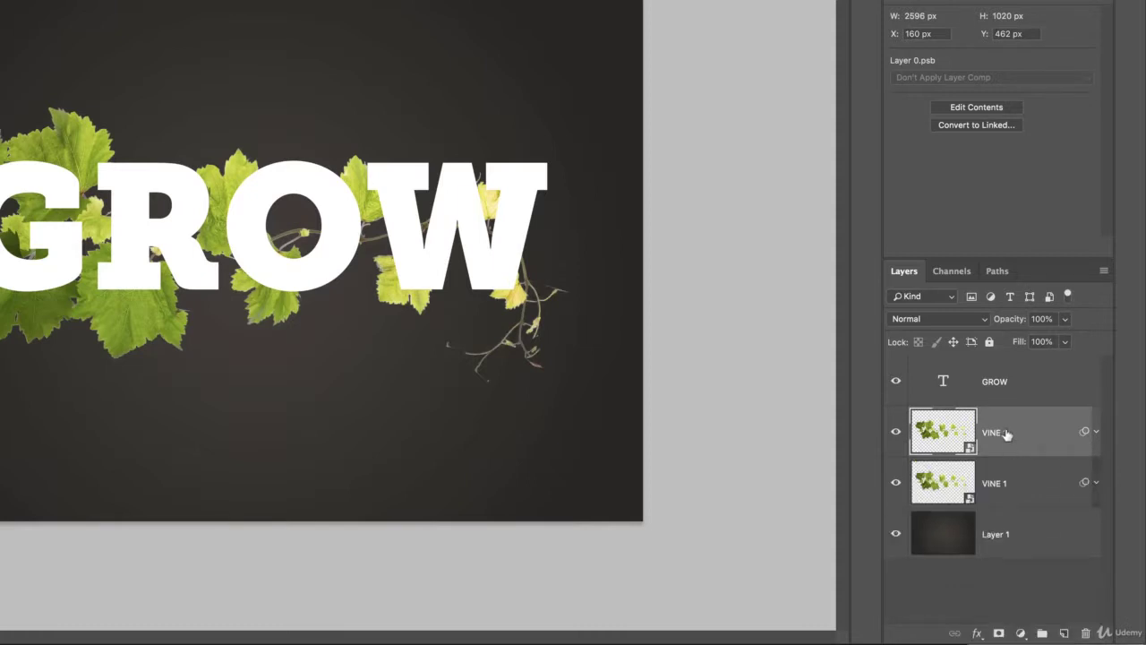
left_click_drag(1010, 436, 1004, 369)
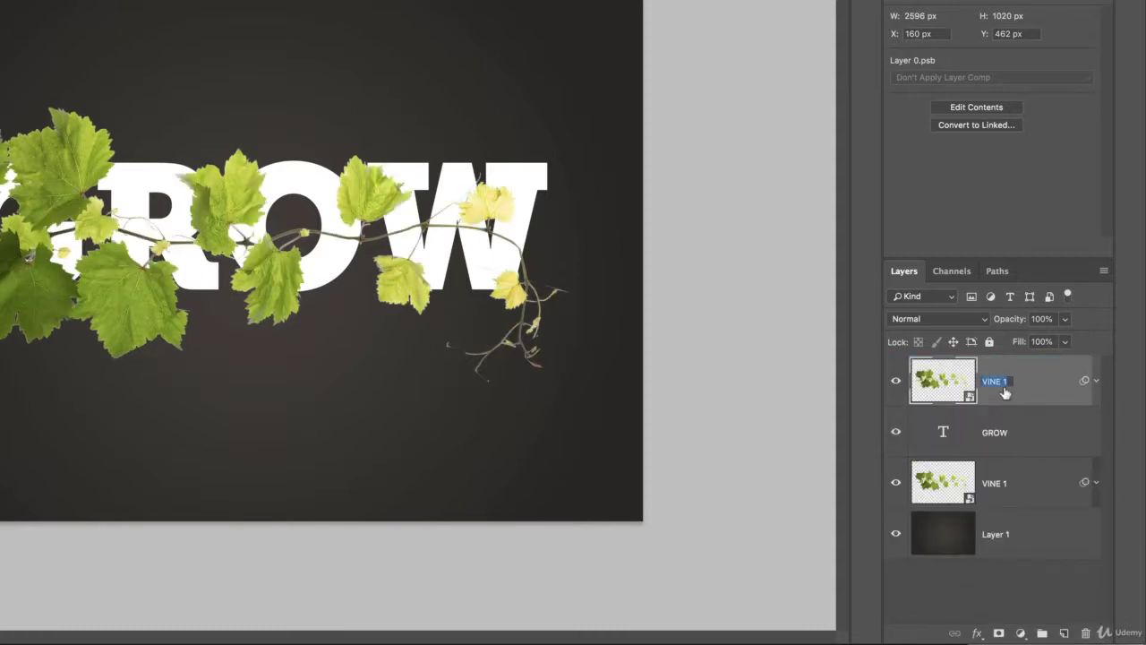
key("Right")
type("2")
key("Return")
Toggle the visibility of VINE 1 and VINE 2 to compare the vine behind and in front of the GROW text.
left_click(1014, 430)
left_click(897, 484)
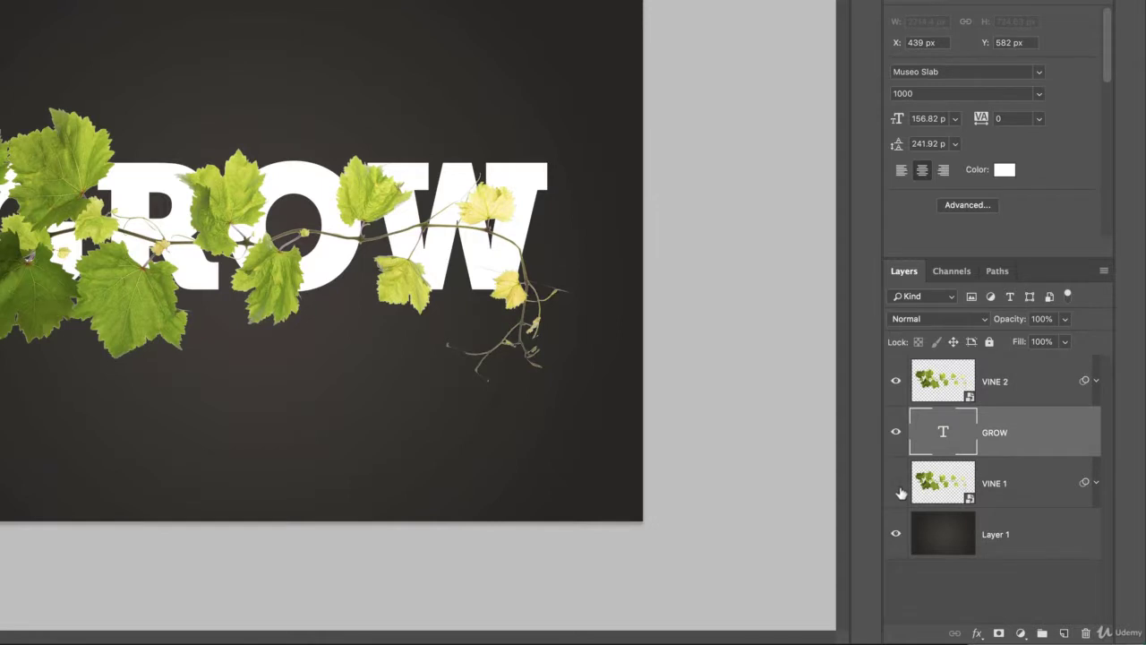
left_click(896, 381)
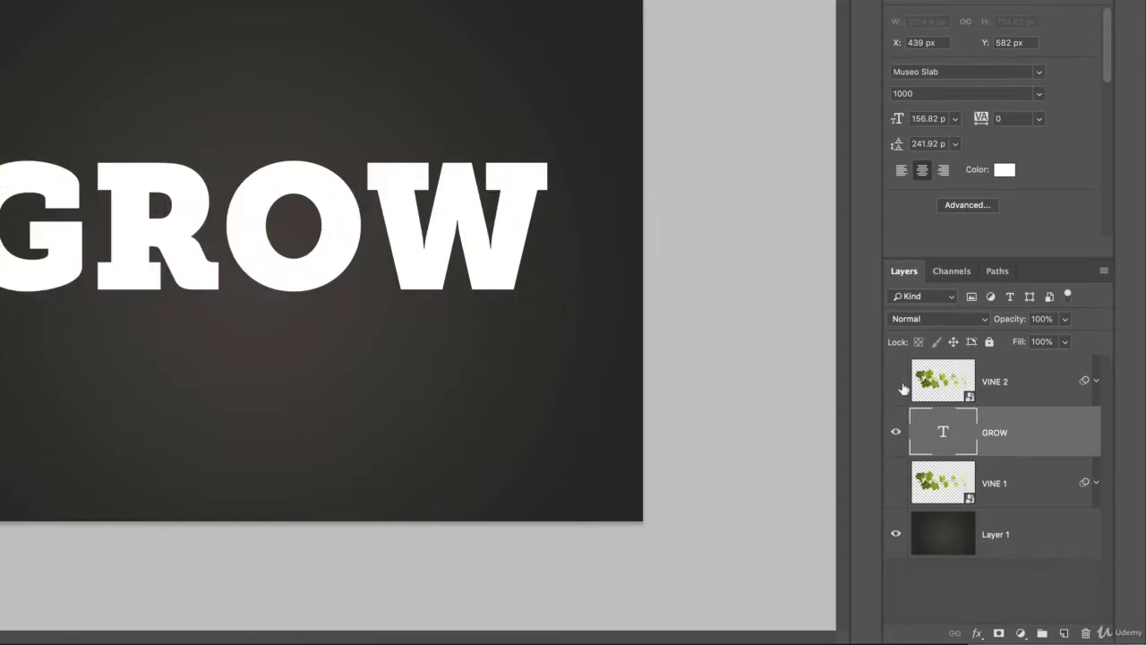
left_click(896, 484)
left_click(895, 480)
left_click(896, 381)
left_click(896, 382)
left_click(896, 481)
left_click(896, 382)
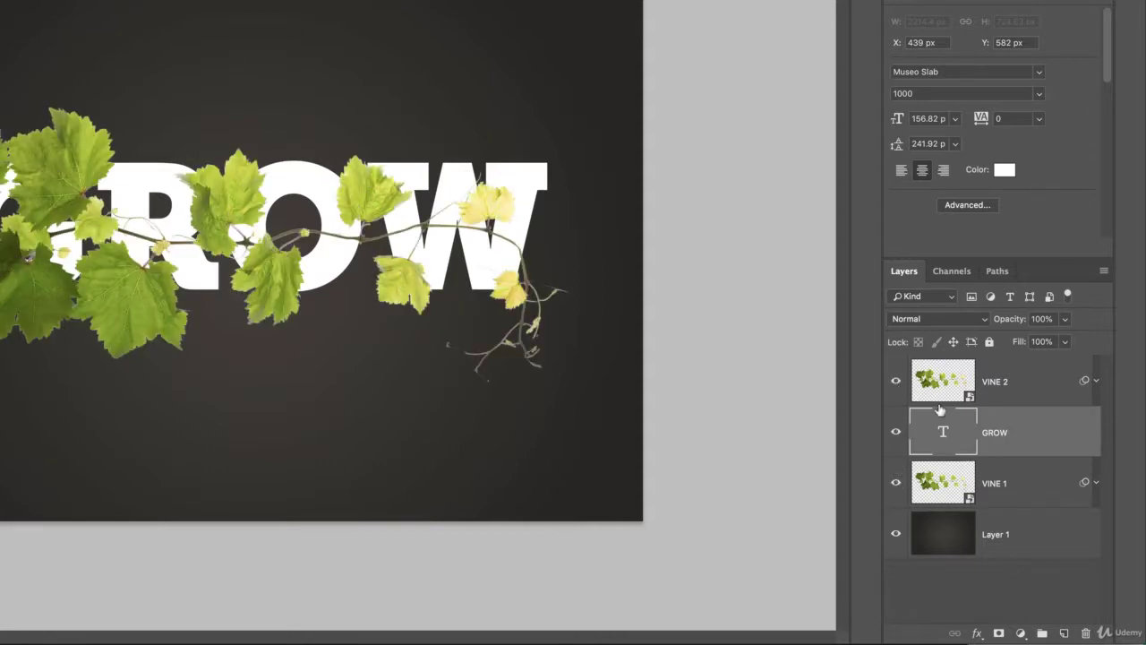
Add a layer mask to VINE 2 and ready the Brush tool in Normal mode with black as the foreground color.
left_click(1014, 383)
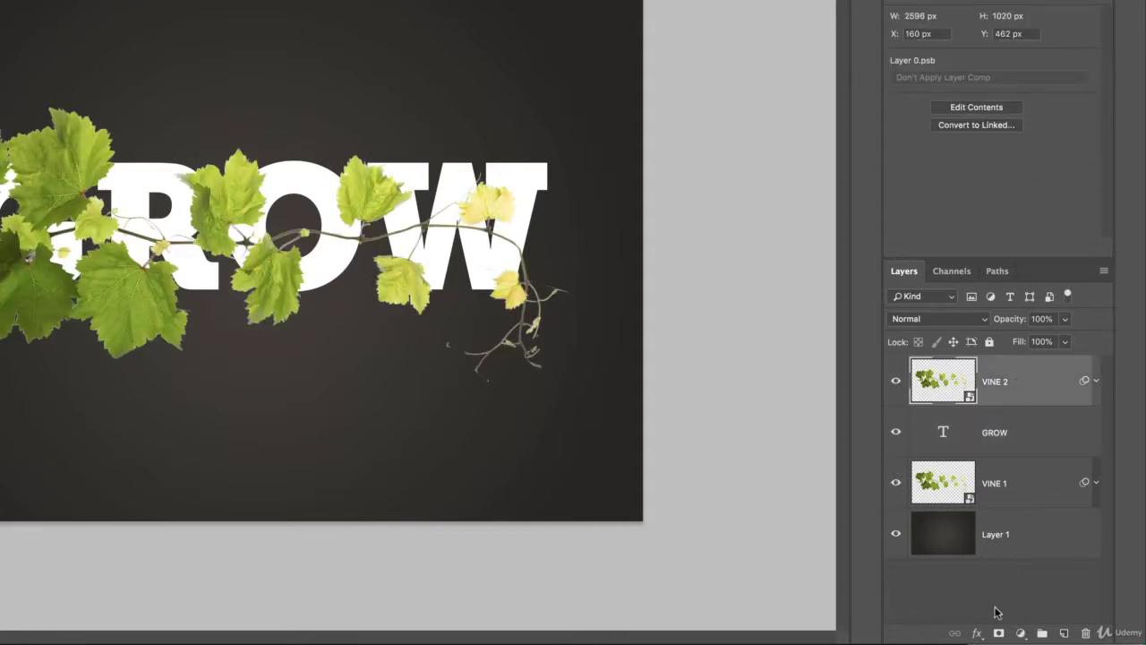
left_click(999, 633)
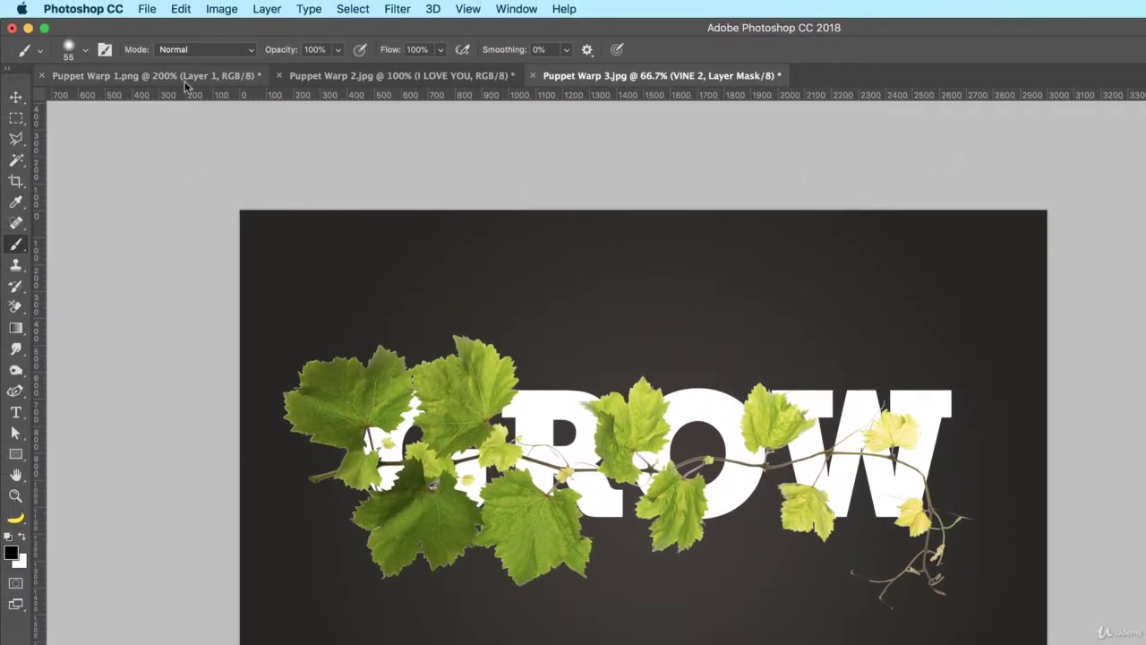
left_click(204, 51)
left_click(203, 51)
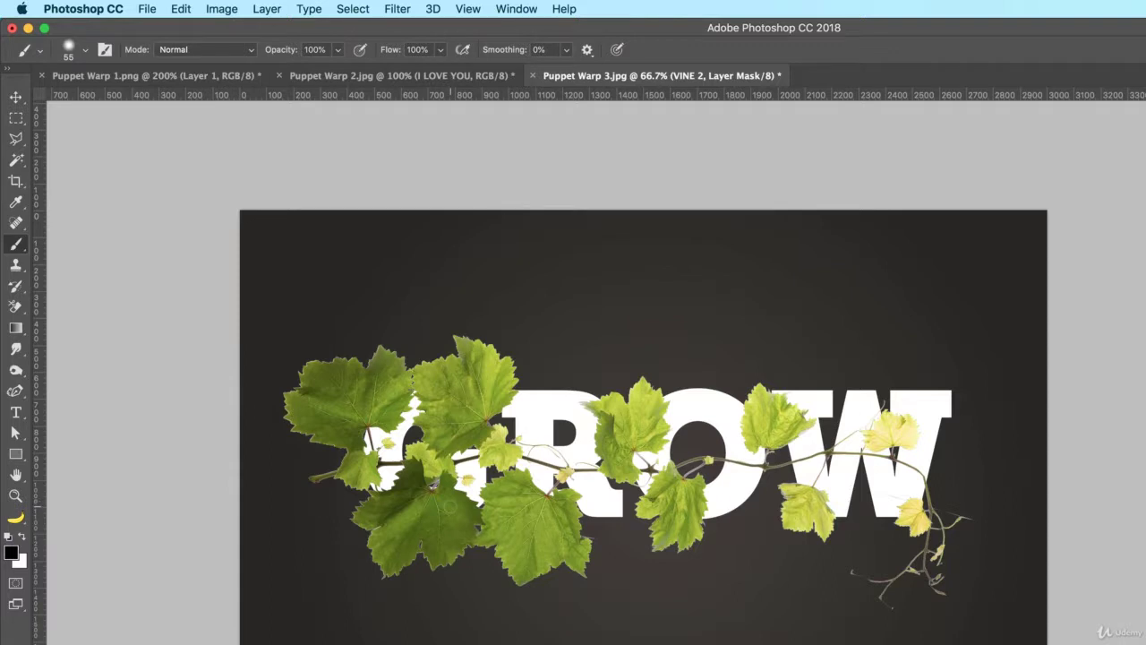
Set the brush to a hard 143 px tip and undo the trial stroke on the leaf between O and W.
left_click_drag(461, 510, 530, 523)
mouse_move(575, 473)
left_mouse_down()
mouse_move(653, 473)
mouse_move(612, 478)
left_mouse_up()
mouse_move(651, 388)
left_mouse_down()
mouse_move(687, 390)
mouse_move(588, 404)
mouse_move(645, 387)
mouse_move(639, 577)
left_mouse_up()
mouse_move(731, 402)
left_mouse_down()
mouse_move(744, 398)
mouse_move(729, 399)
mouse_move(735, 452)
left_mouse_up()
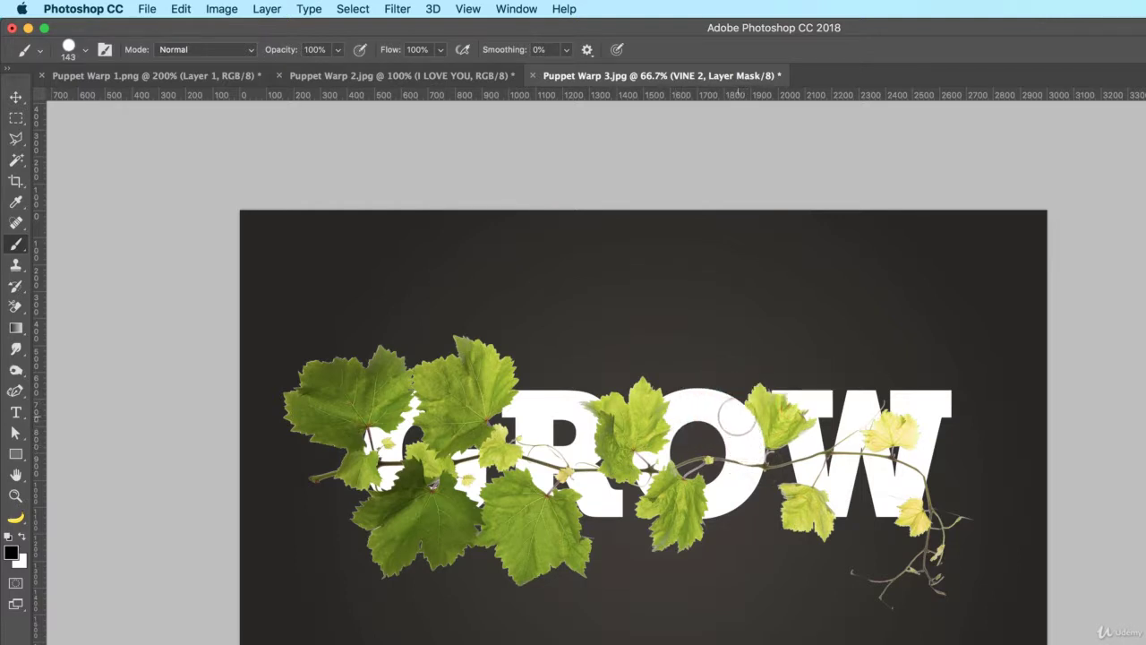
key("super+z")
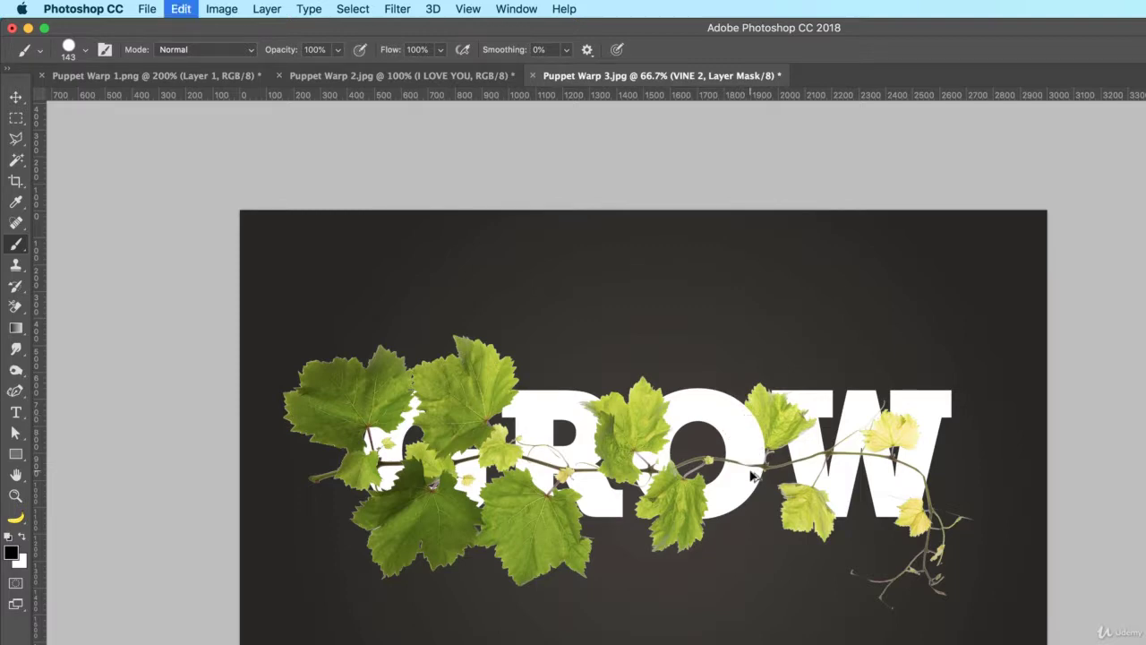
Paint black on the VINE 2 mask over the leaf between O and W so its overlapping edge tucks behind the O.
key("super+plus")
key("super+plus")
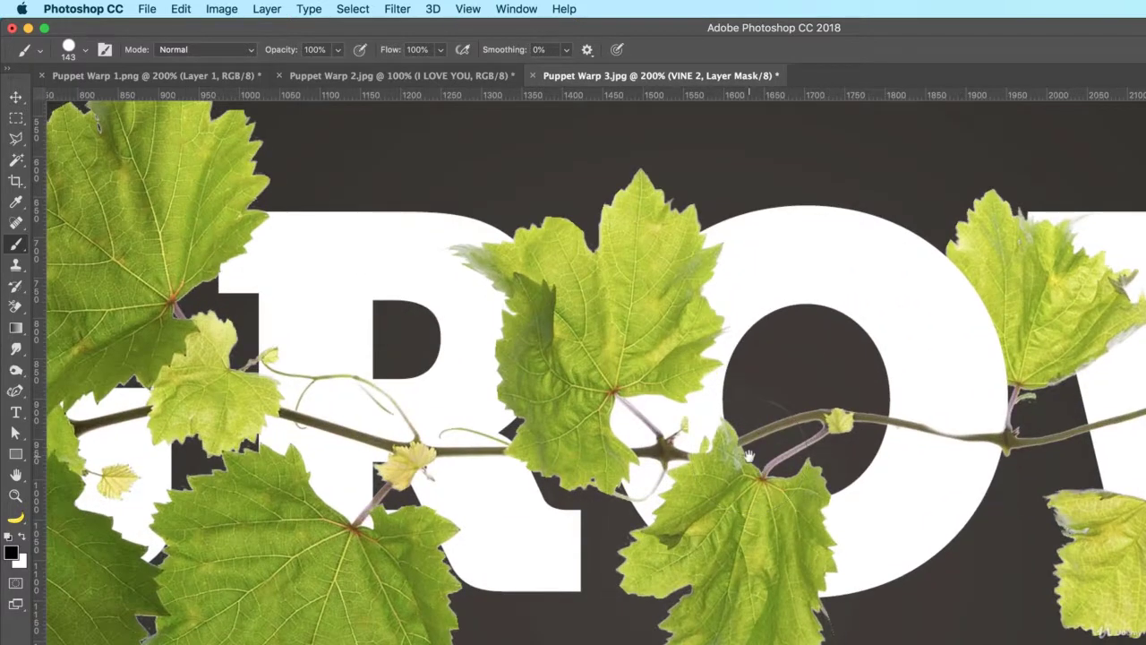
left_click_drag(827, 466, 478, 594)
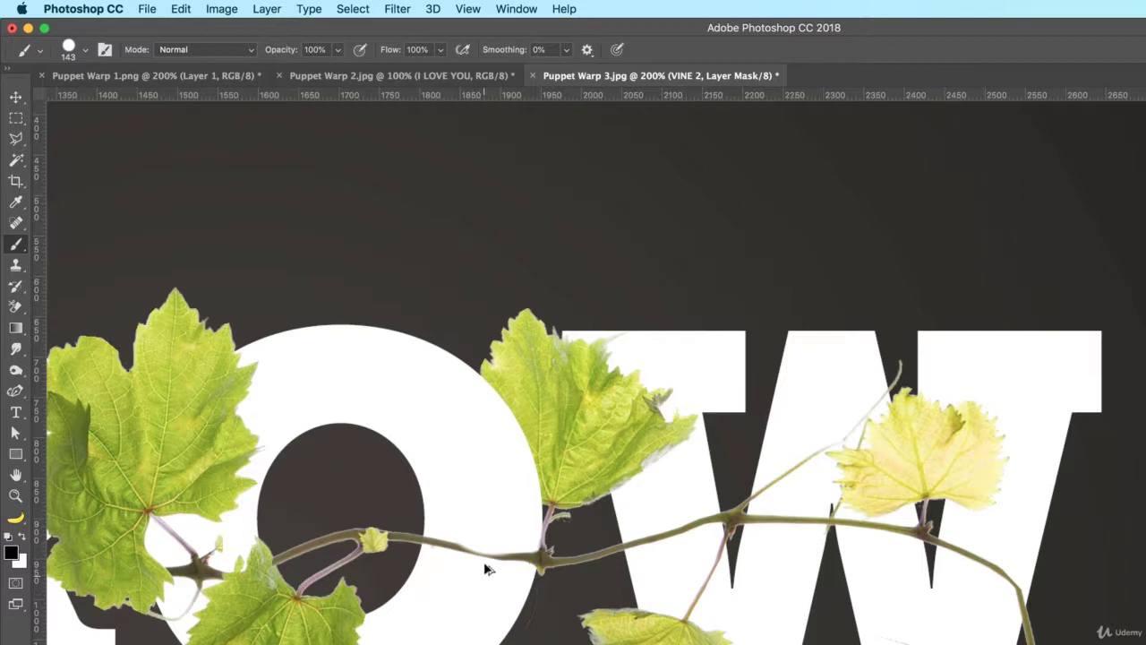
key("super+alt+z")
key("super+alt+z")
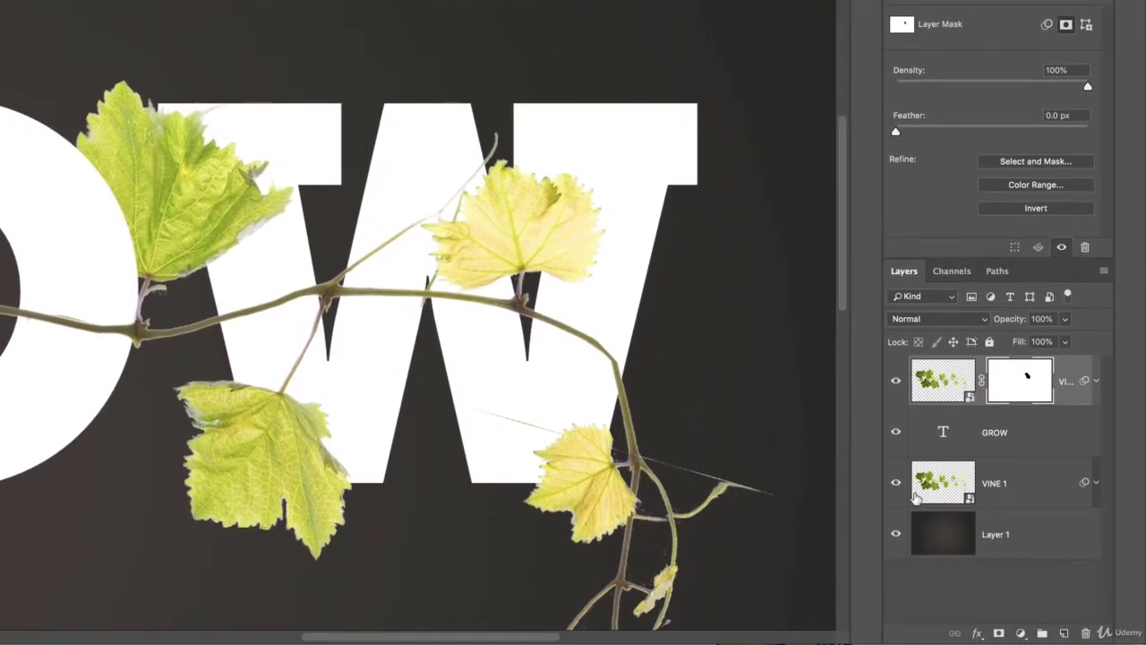
Hide and show VINE 1 to compare how the back vine fills the masked edge of the leaf beside the O.
left_click(897, 484)
left_click(897, 483)
left_click(897, 484)
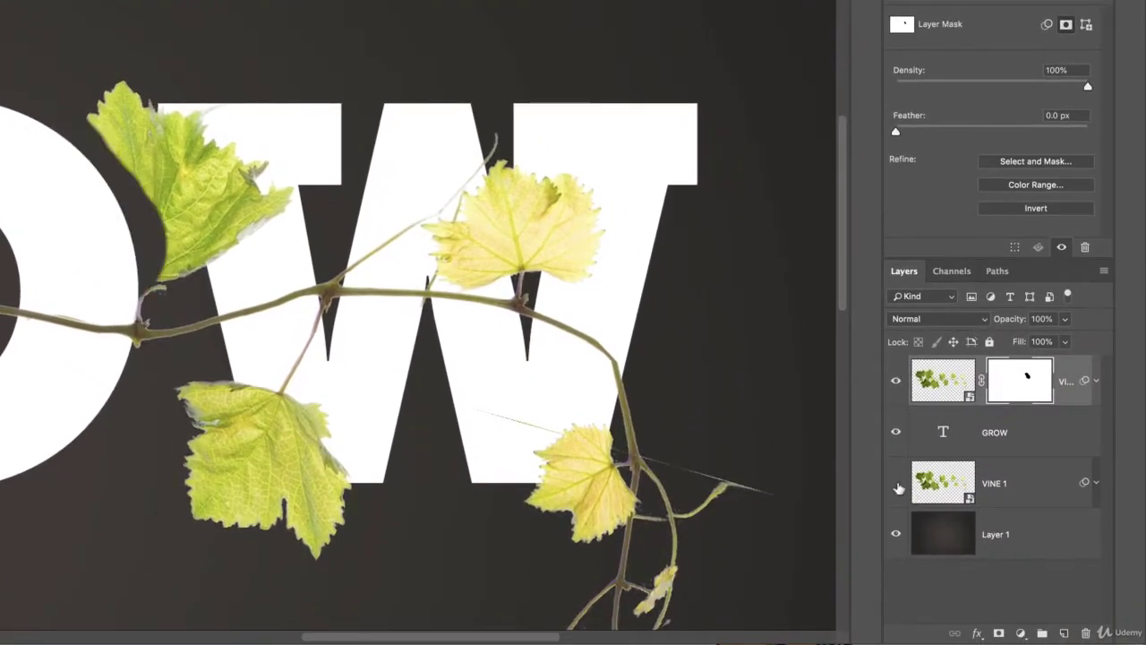
left_click(897, 483)
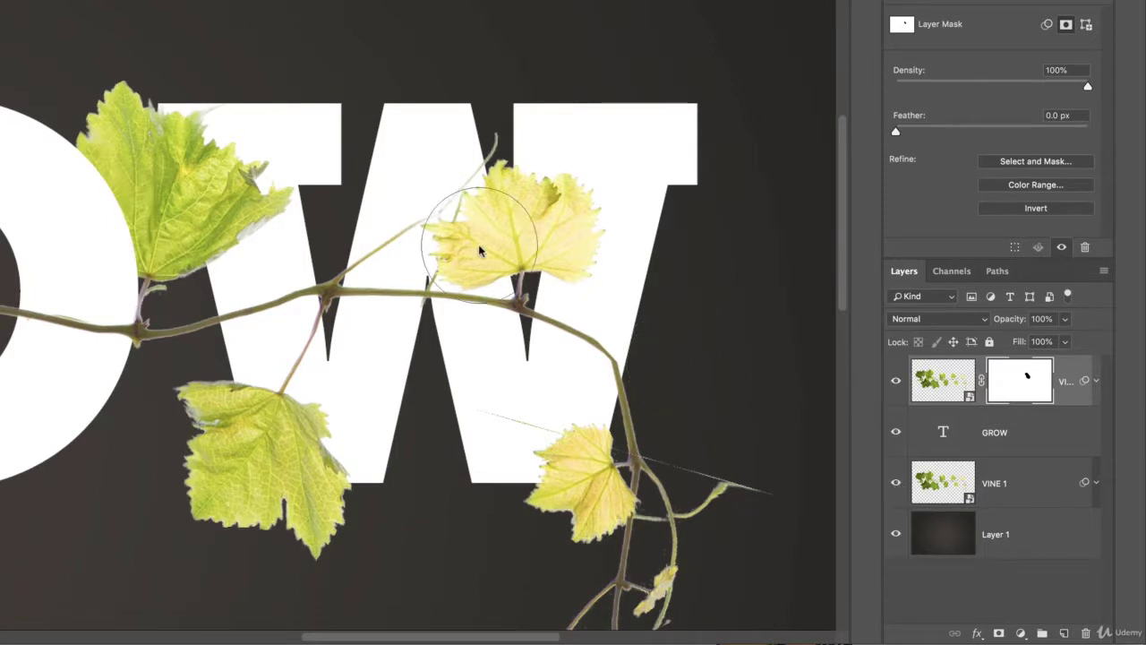
Mask the upper yellow leaf on VINE 2 where it overlaps the W's middle stroke, refining the edge with a 74 px brush in black and white.
mouse_move(480, 243)
left_mouse_down()
mouse_move(412, 260)
mouse_move(452, 246)
mouse_move(478, 213)
left_mouse_up()
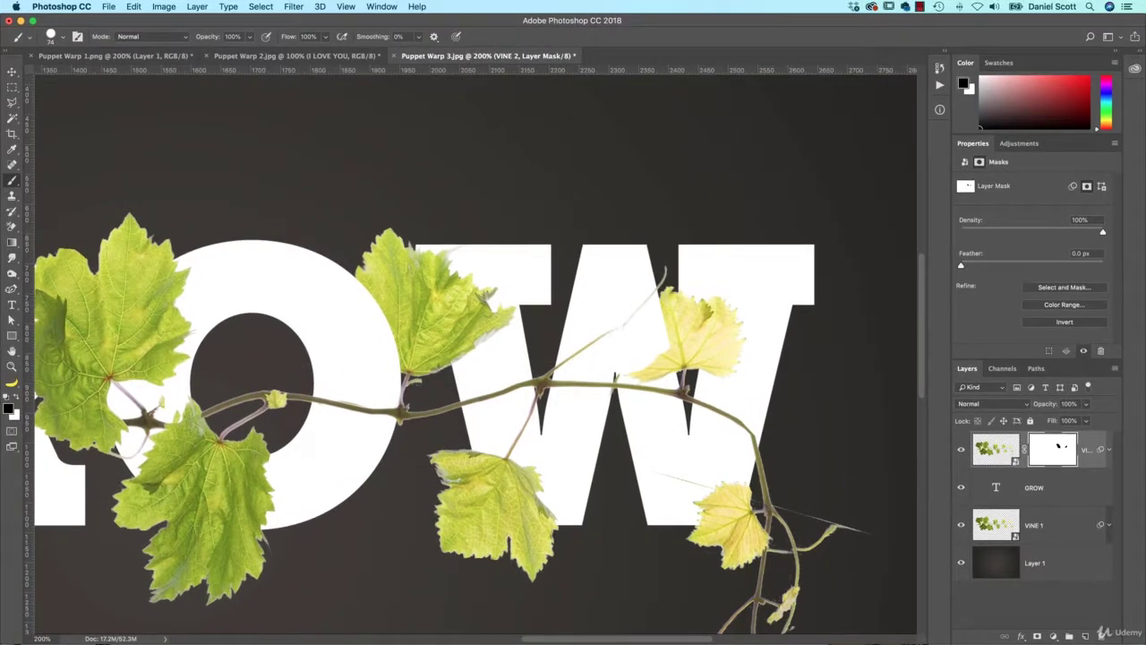
key("x")
key("x")
key("x")
key("x")
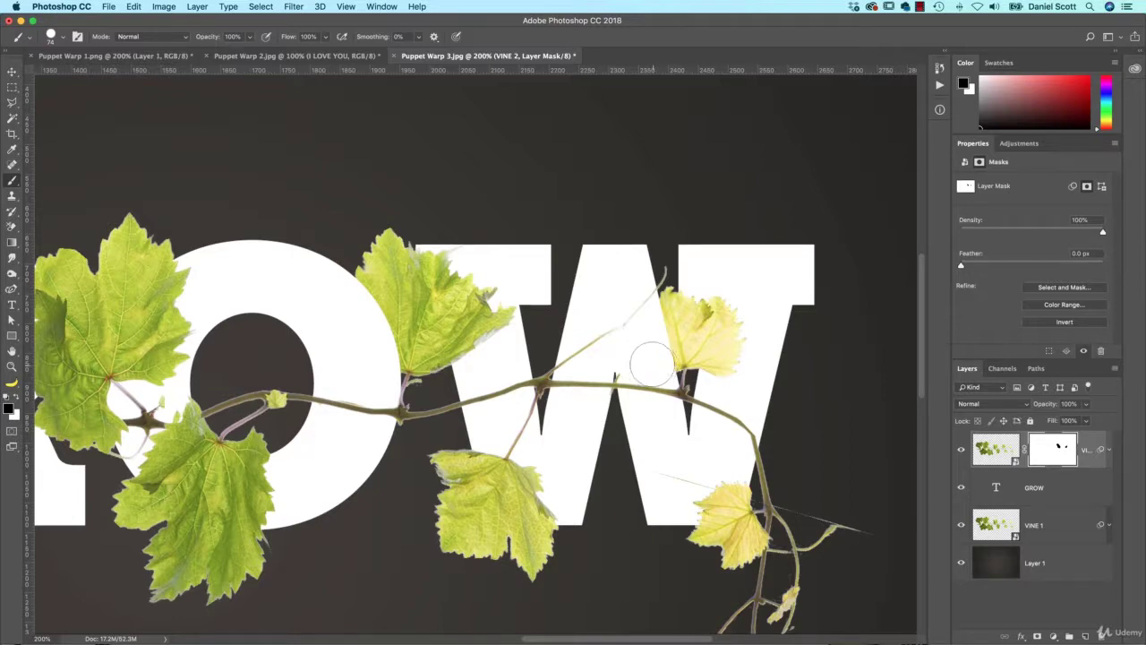
Mask the VINE 2 stem where it crosses the W's first and last strokes so it passes behind the letter.
key("space")
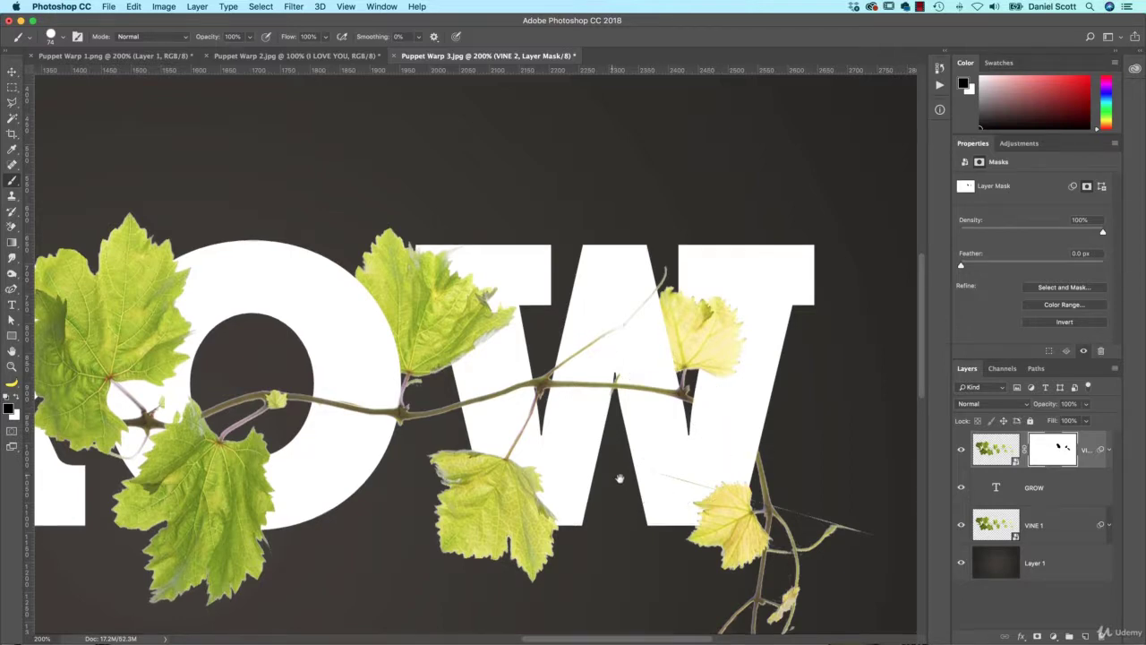
left_click_drag(619, 478, 667, 488)
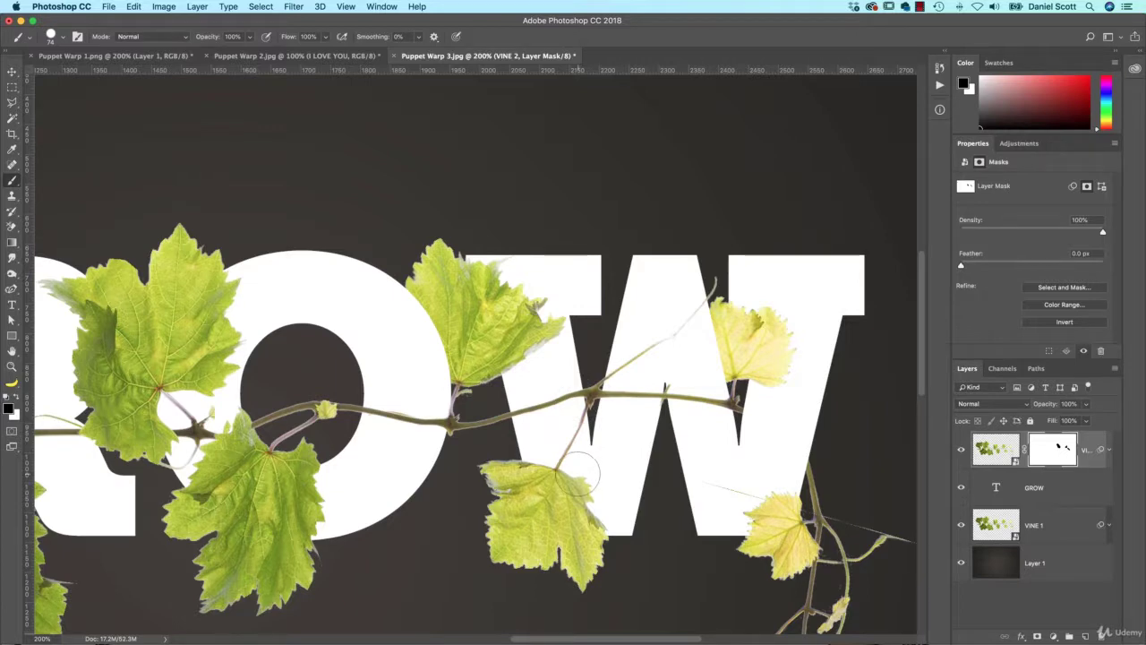
mouse_move(525, 417)
left_mouse_down()
mouse_move(562, 393)
mouse_move(624, 412)
mouse_move(660, 397)
mouse_move(658, 441)
mouse_move(683, 440)
left_mouse_up()
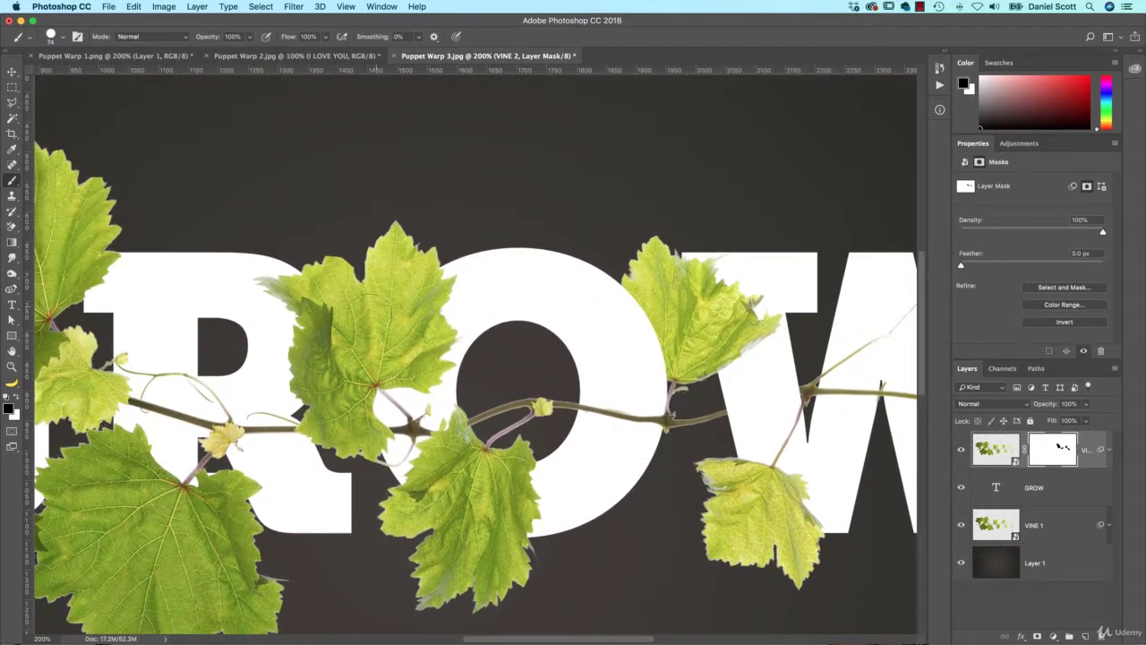
Mask VINE 2 over the R so the adjacent leaf edges, stem and tendrils pass behind the letter.
mouse_move(303, 301)
left_mouse_down()
mouse_move(297, 292)
mouse_move(308, 366)
mouse_move(292, 365)
mouse_move(291, 341)
mouse_move(538, 305)
left_mouse_up()
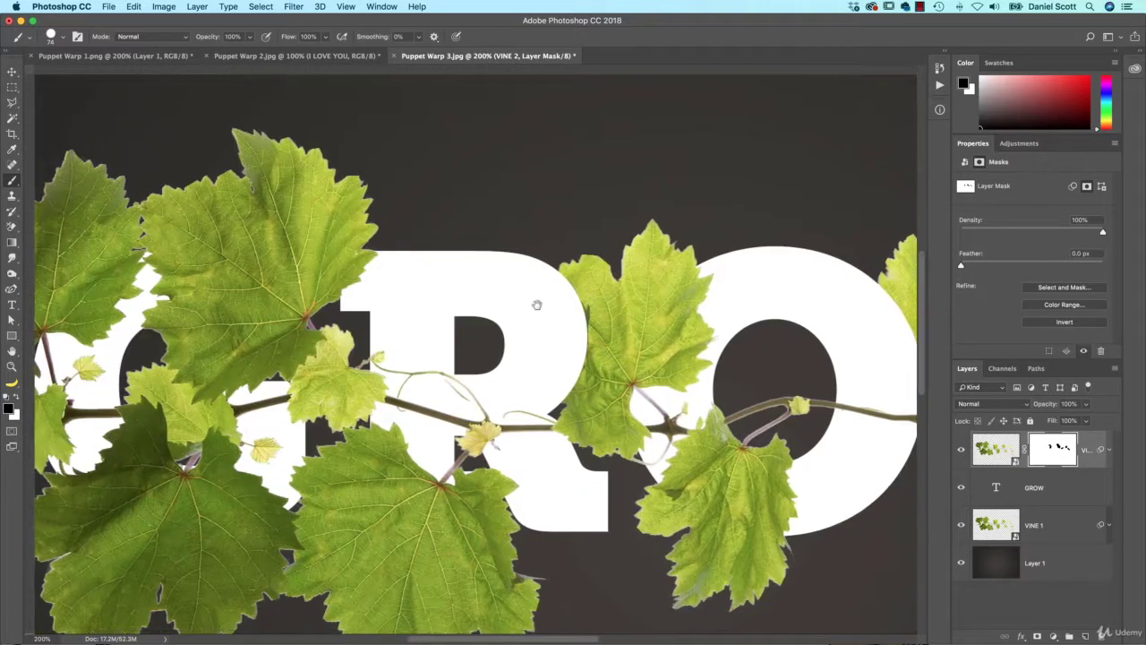
mouse_move(474, 403)
left_mouse_down()
mouse_move(498, 341)
mouse_move(557, 359)
mouse_move(521, 354)
mouse_move(528, 367)
mouse_move(495, 354)
mouse_move(486, 325)
mouse_move(416, 283)
mouse_move(457, 302)
mouse_move(450, 316)
mouse_move(484, 347)
mouse_move(436, 337)
mouse_move(420, 301)
mouse_move(411, 334)
left_mouse_up()
key("super+r")
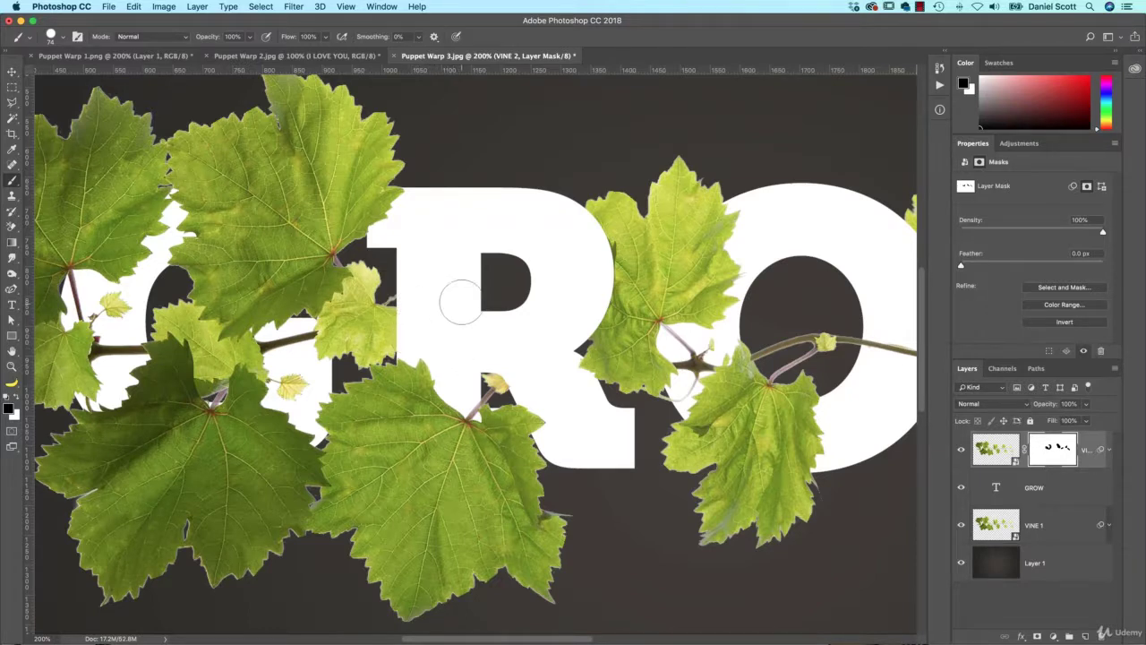
mouse_move(458, 302)
left_mouse_down()
mouse_move(768, 301)
mouse_move(700, 317)
left_mouse_up()
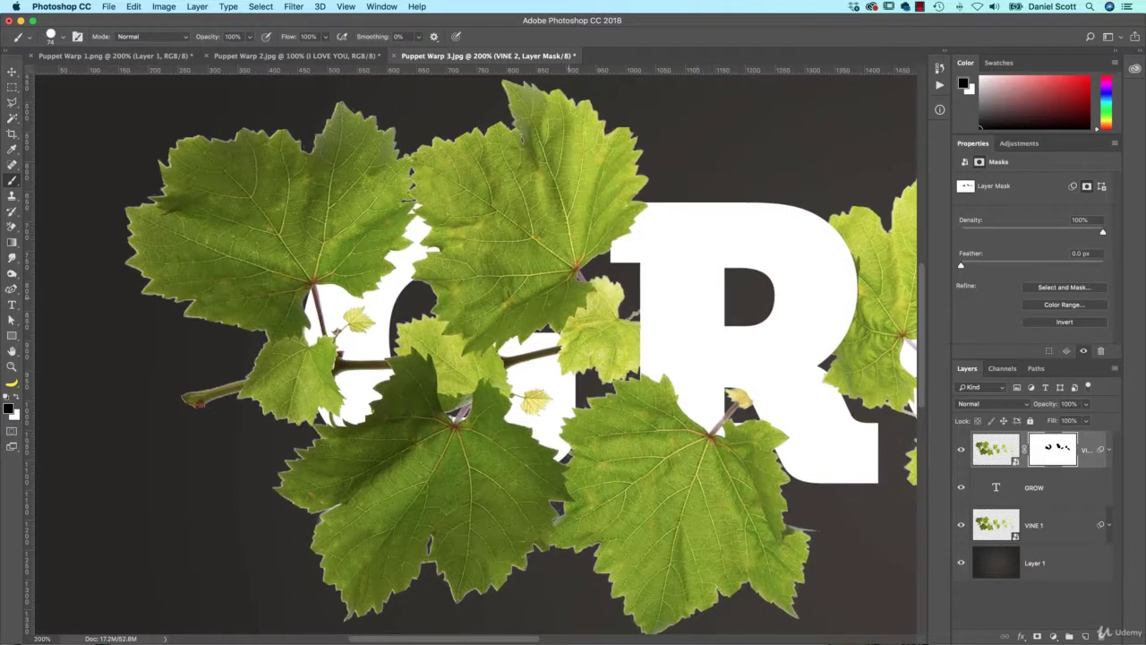
Mask VINE 2's upper leaf over the G's top arc in black, restoring the neighbouring dark leaf's edge in white.
mouse_move(451, 273)
left_mouse_down()
mouse_move(419, 266)
mouse_move(458, 248)
mouse_move(546, 267)
mouse_move(492, 269)
mouse_move(518, 281)
mouse_move(558, 275)
mouse_move(551, 237)
mouse_move(493, 210)
mouse_move(426, 207)
mouse_move(469, 212)
left_mouse_up()
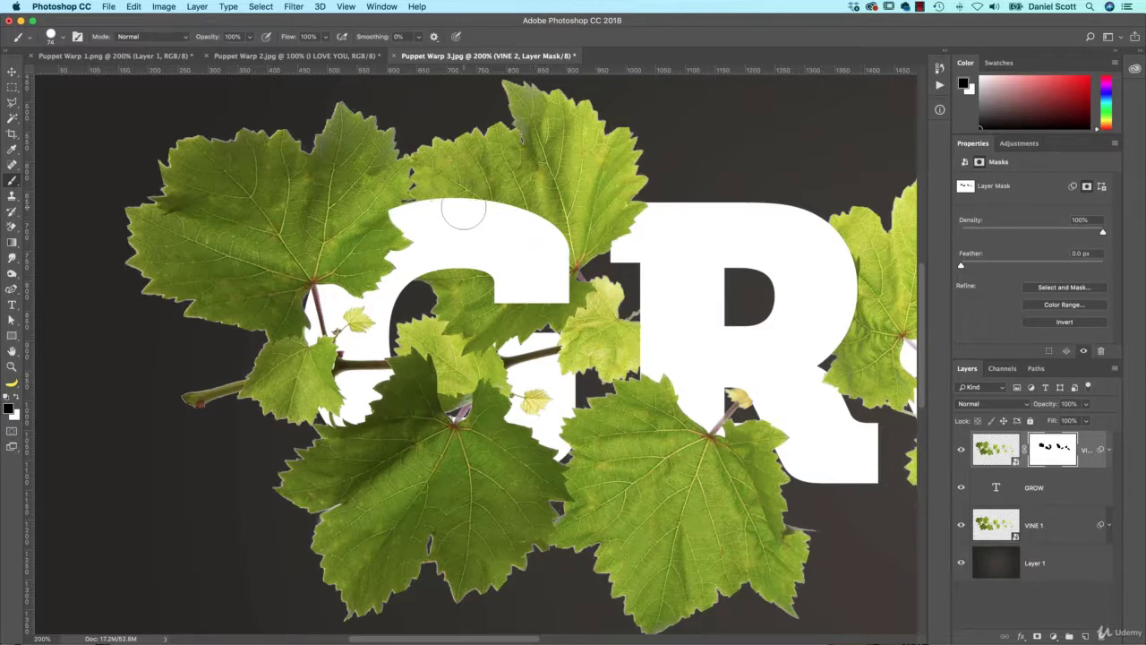
key("x")
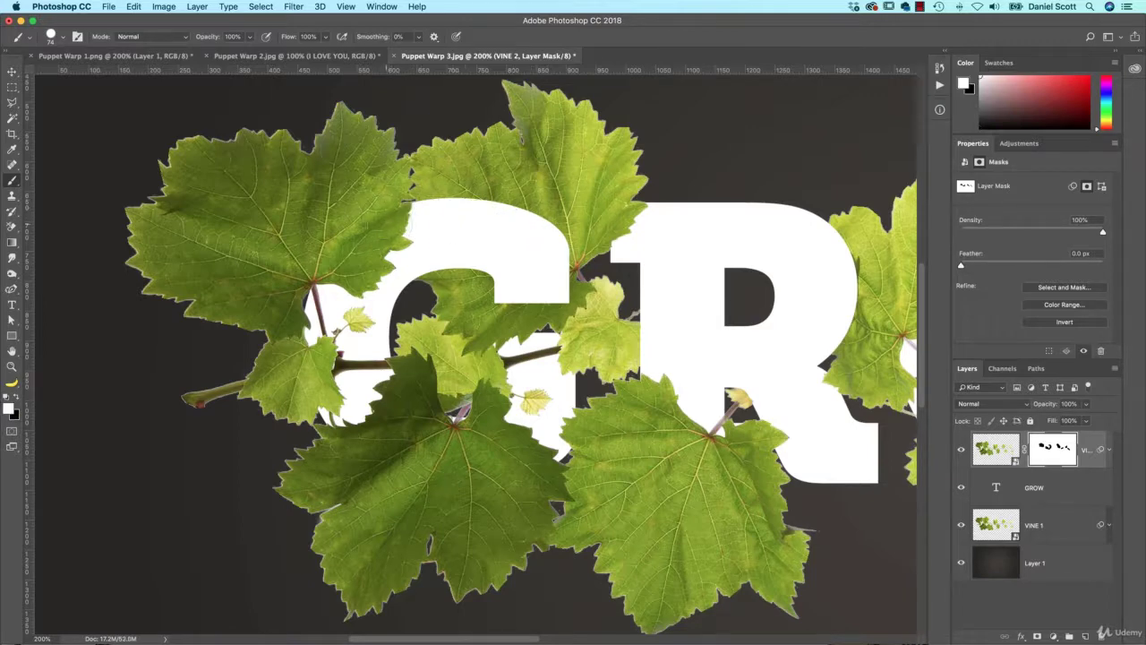
key("x")
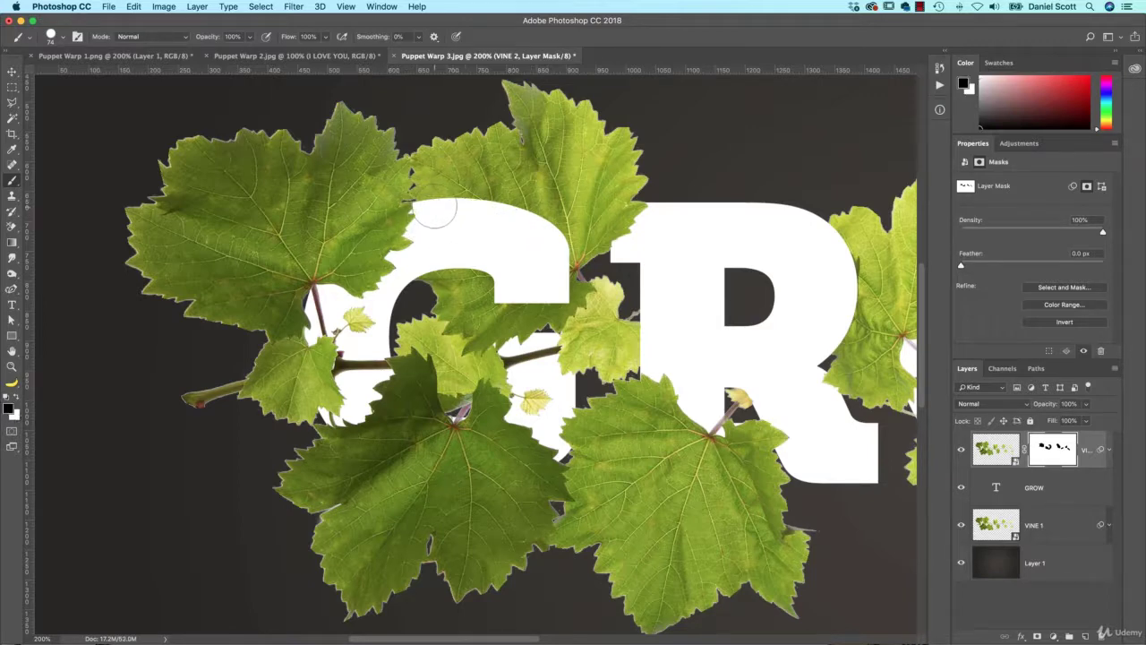
left_click_drag(470, 236, 479, 195)
key("x")
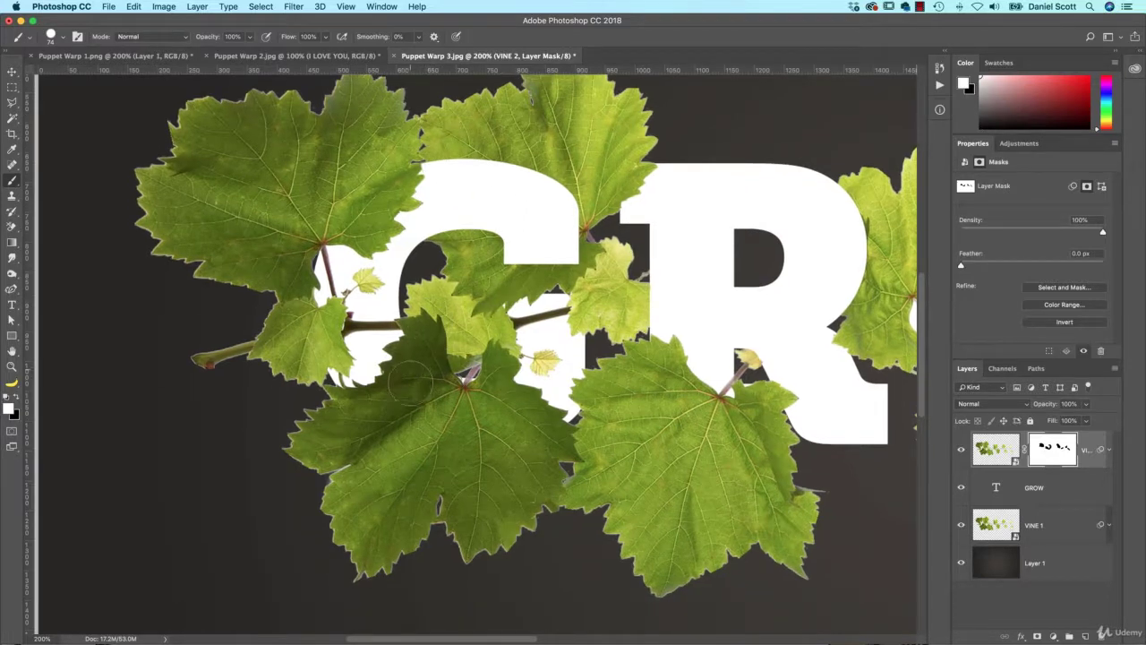
Mask VINE 2 over the G's lower curve and crossbar so the dark leaf, small leaf and stem pass behind the letter.
key("x")
mouse_move(406, 352)
left_mouse_down()
mouse_move(374, 390)
mouse_move(335, 405)
mouse_move(477, 427)
mouse_move(536, 427)
mouse_move(549, 409)
mouse_move(531, 398)
mouse_move(490, 419)
mouse_move(505, 387)
mouse_move(426, 396)
mouse_move(506, 389)
left_mouse_up()
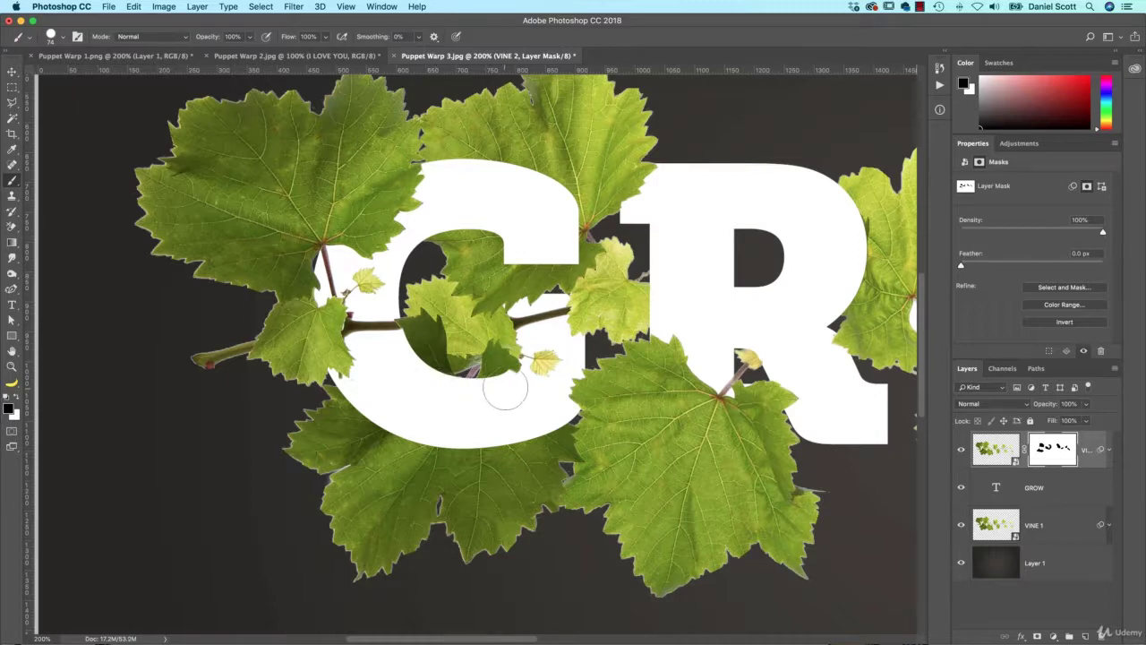
mouse_move(510, 313)
left_mouse_down()
mouse_move(484, 311)
mouse_move(491, 320)
mouse_move(475, 330)
mouse_move(512, 311)
mouse_move(546, 311)
left_mouse_up()
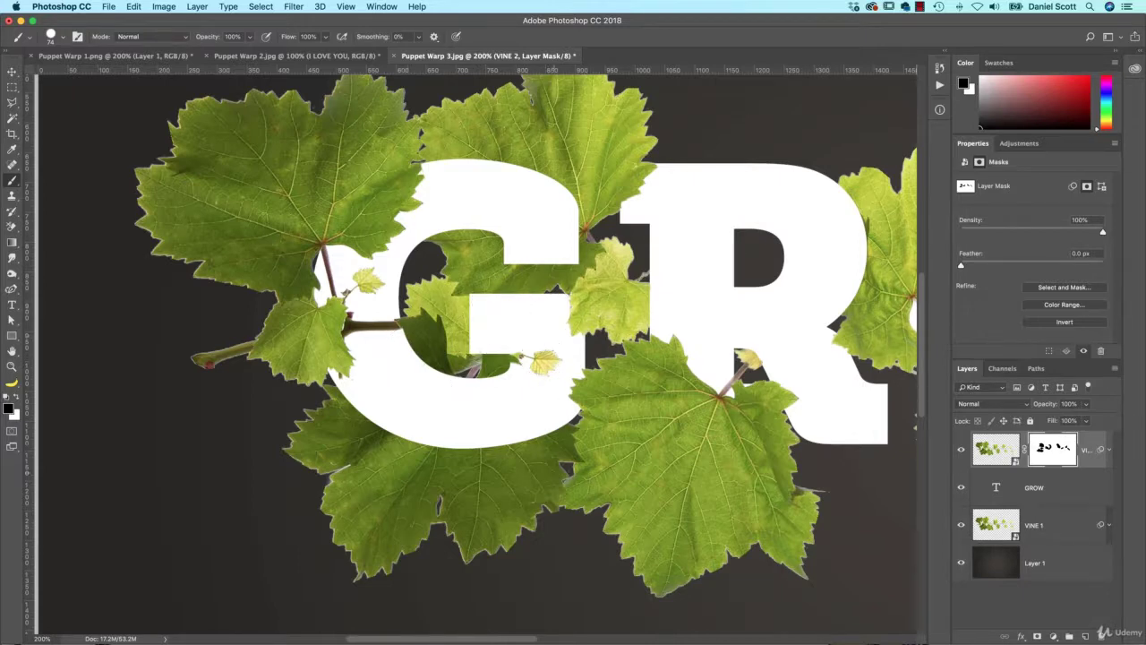
left_click_drag(668, 388, 521, 394)
key("super+minus")
key("super+minus")
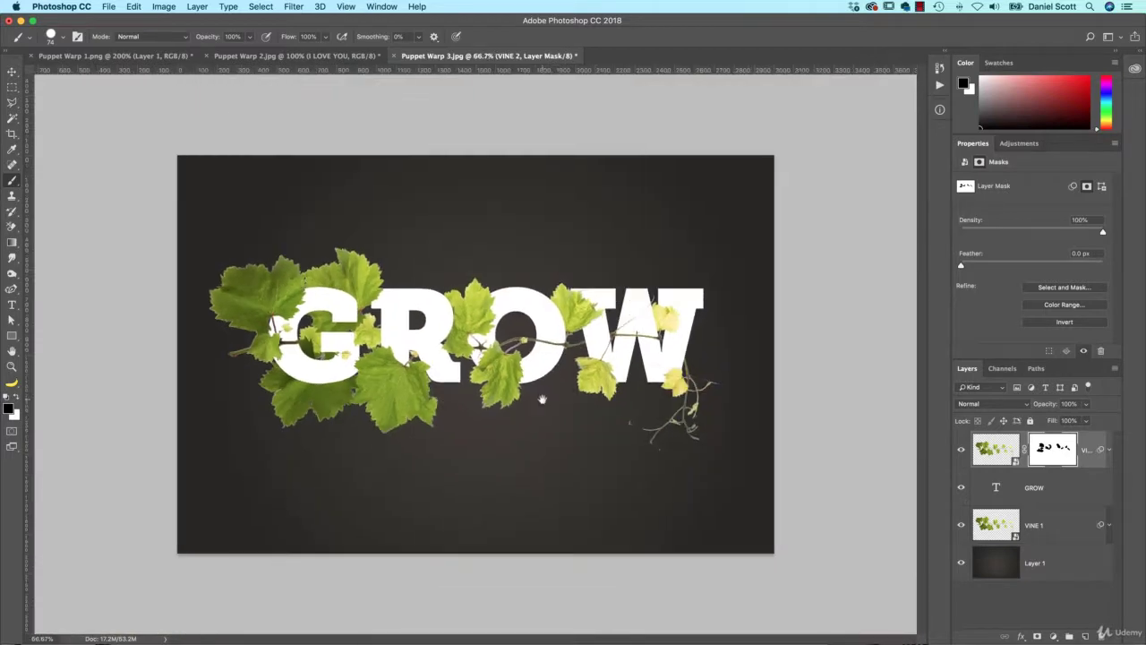
Hide the Layer 1 background and try red #de1313 and magenta #e514d9 as the GROW text colour, discarding the colour change.
key("super+plus")
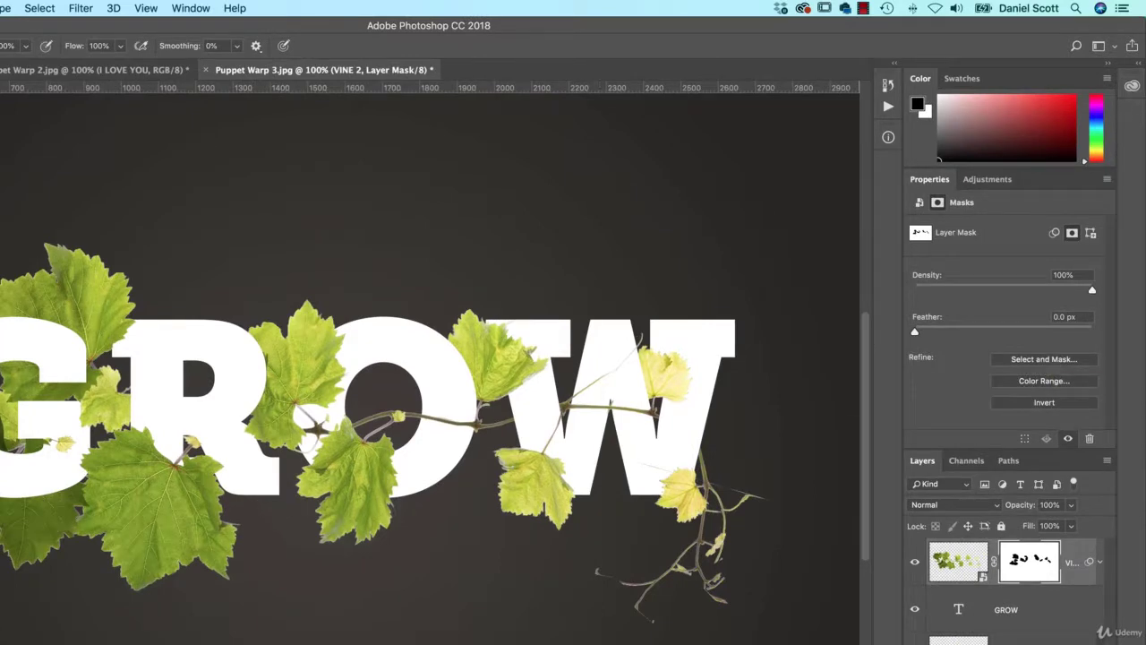
left_click(915, 644)
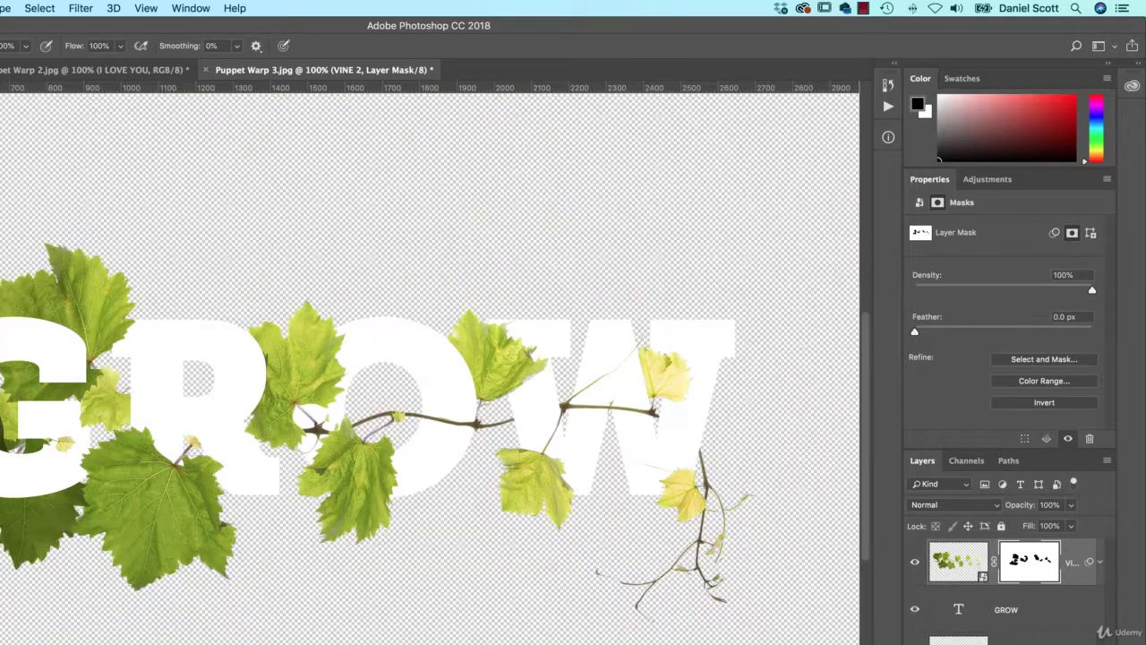
left_click(982, 612)
left_click(1016, 369)
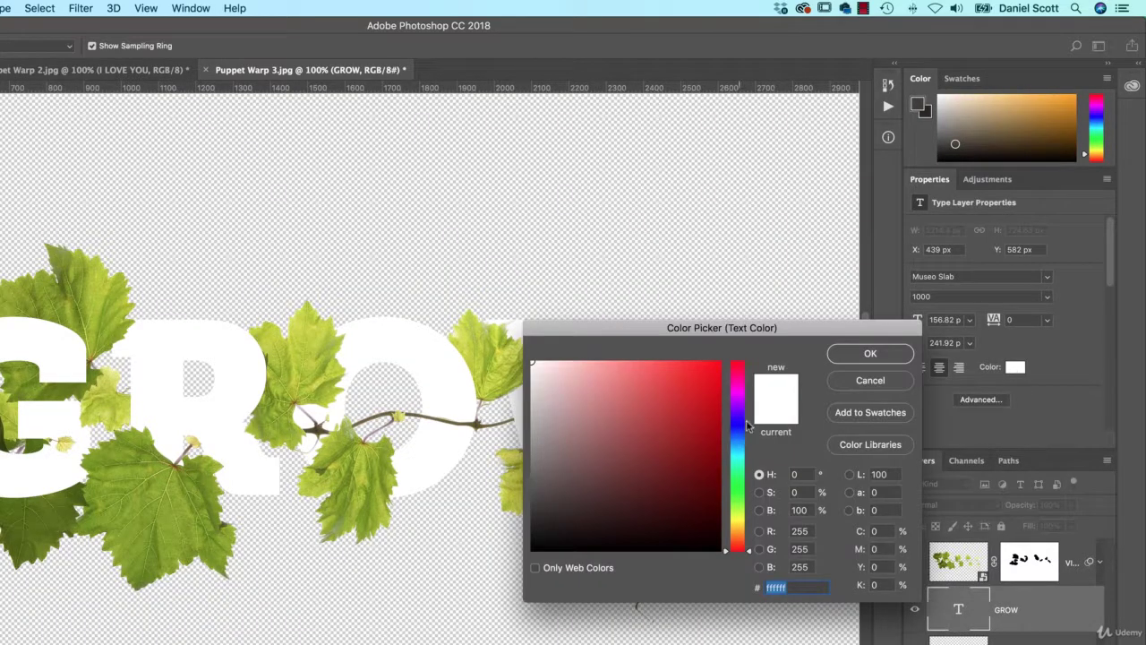
left_click(703, 385)
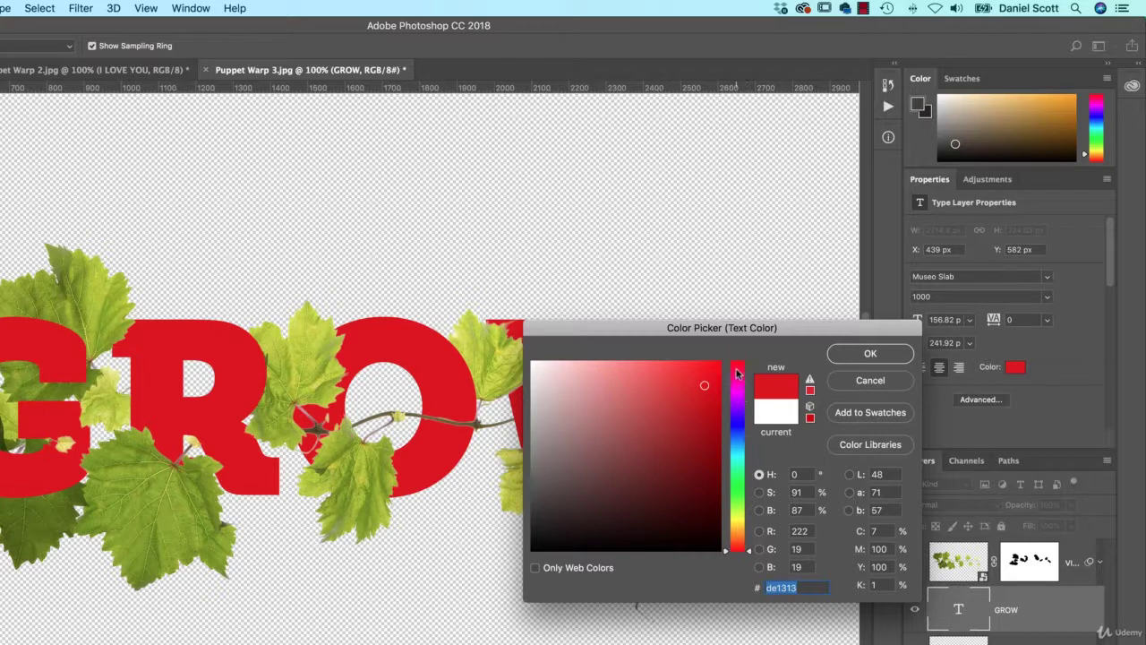
left_click(736, 390)
left_click(706, 399)
left_click(704, 381)
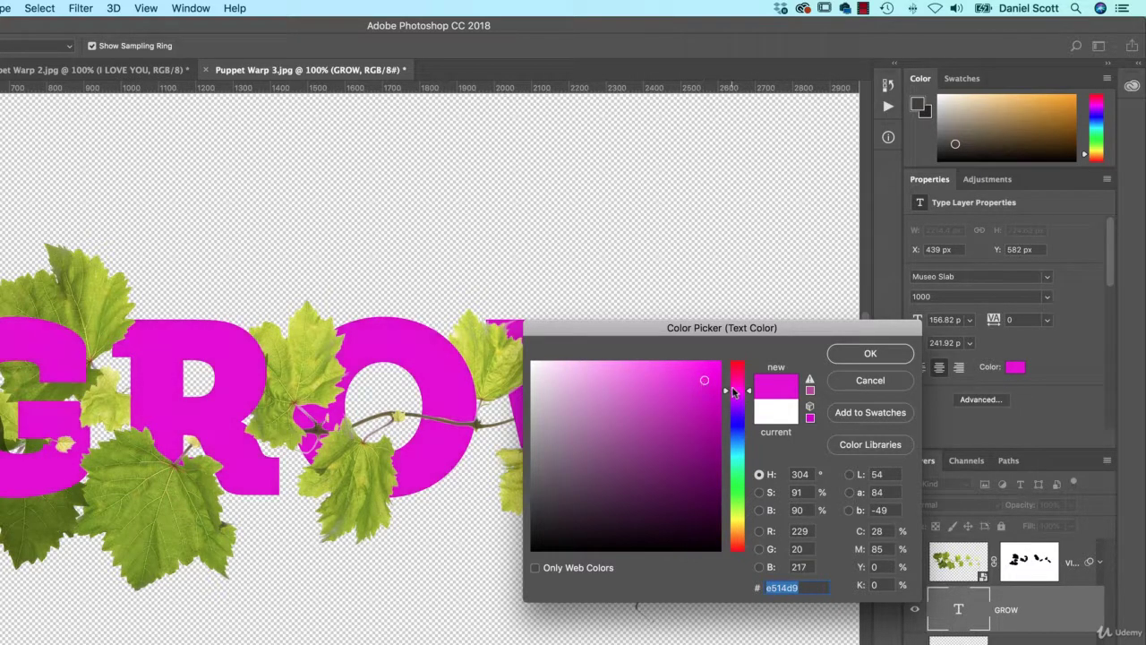
left_click_drag(735, 390, 735, 380)
left_click(870, 382)
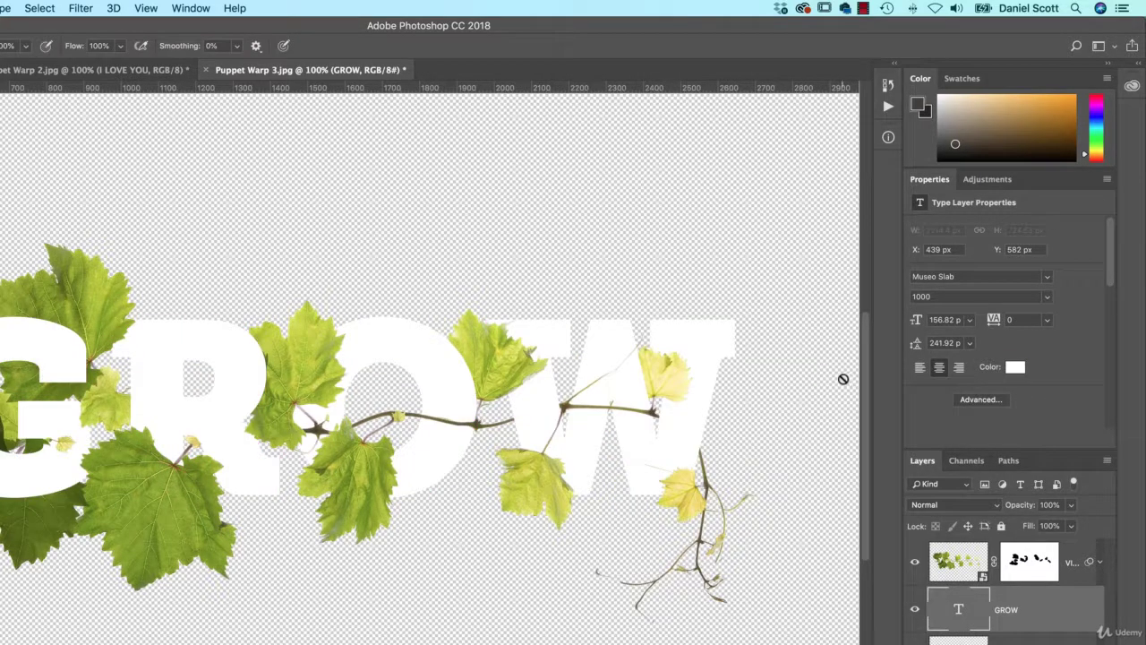
View the whole GROW composition, and switch to the Puppet Warp 1.png document.
key("super+minus")
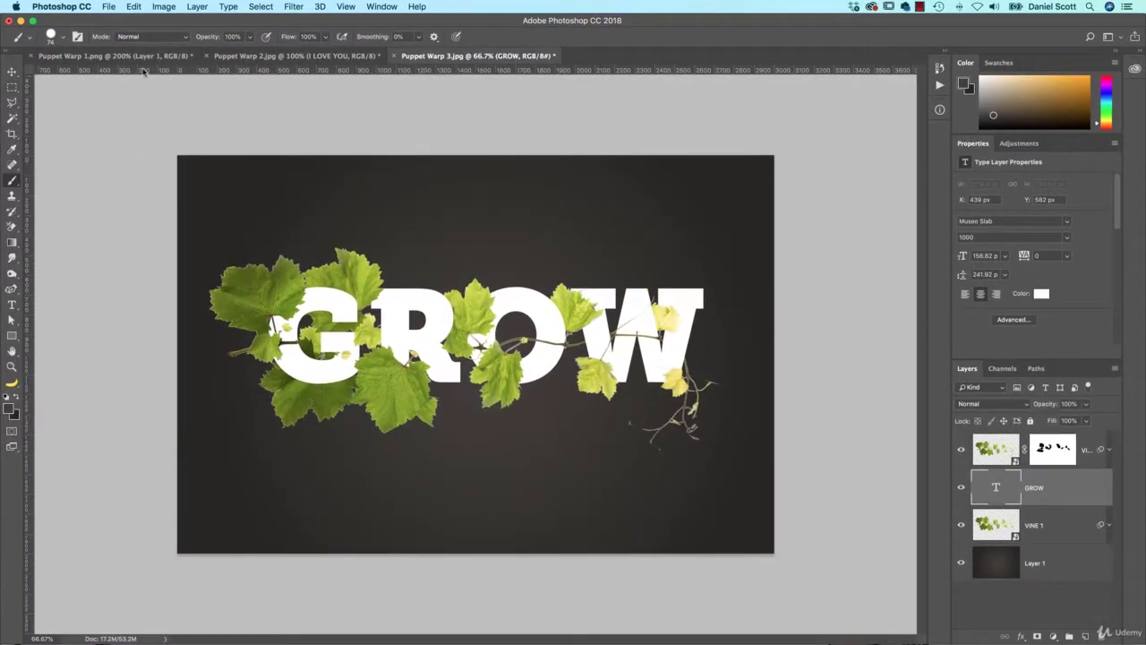
left_click(141, 57)
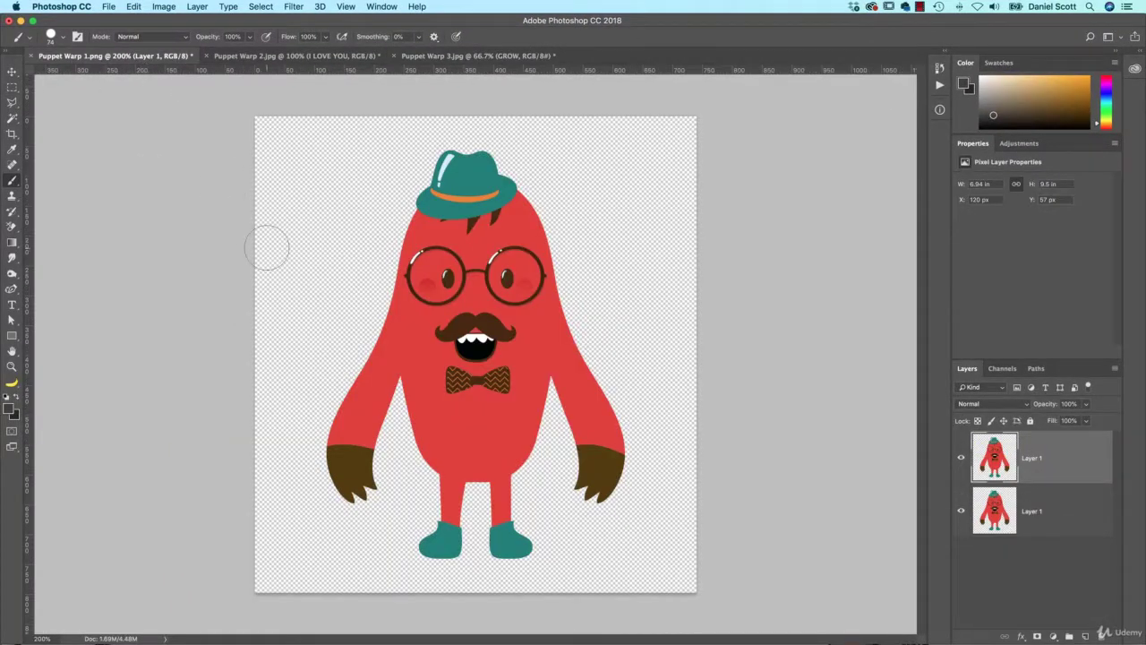